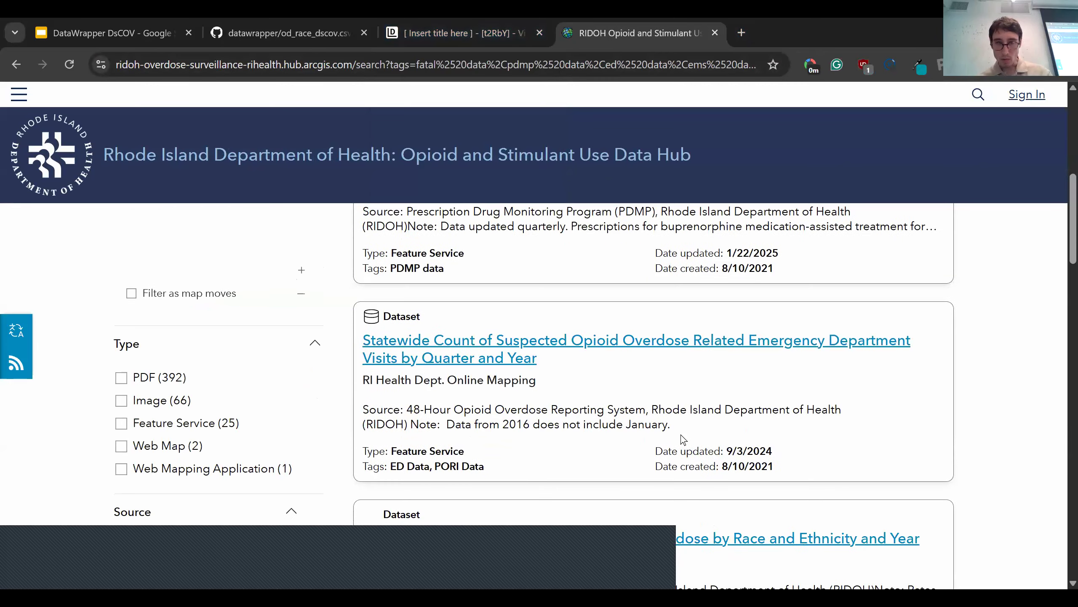
# Open the dataset "Statewide Rate of All Drug Involved Fatal Overdose by Race and Ethnicity and Year", then switch to the chart's title in Datawrapper
pyautogui.click(777, 352)
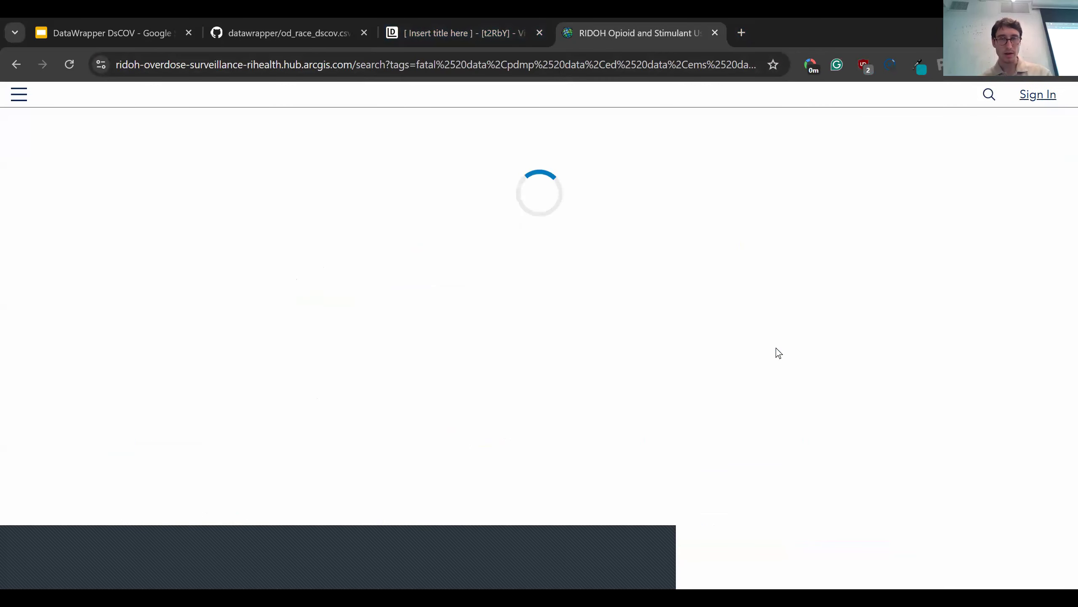
pyautogui.click(489, 21)
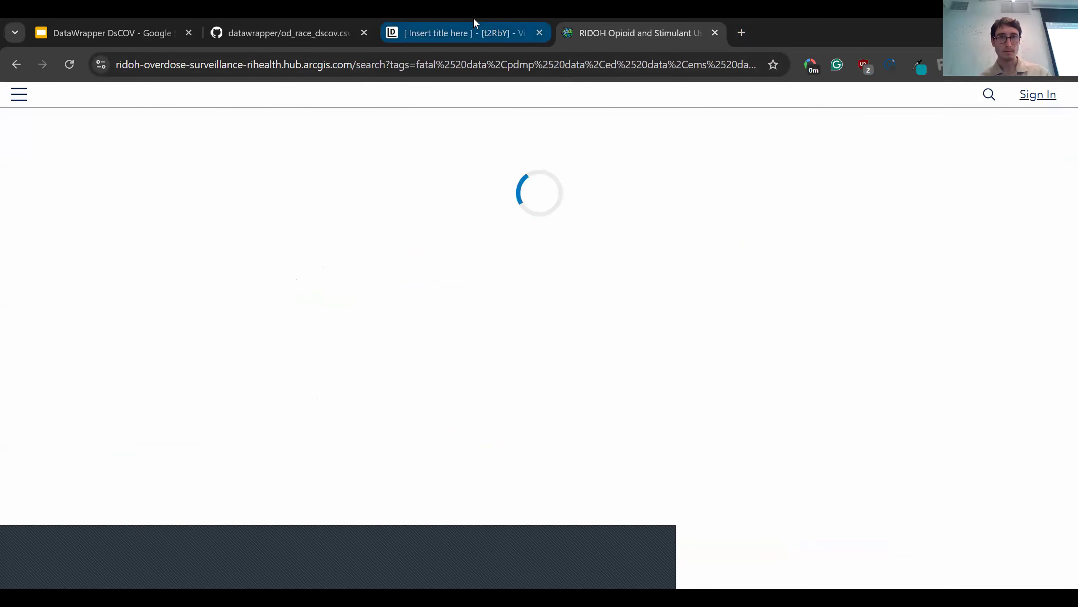
pyautogui.click(133, 202)
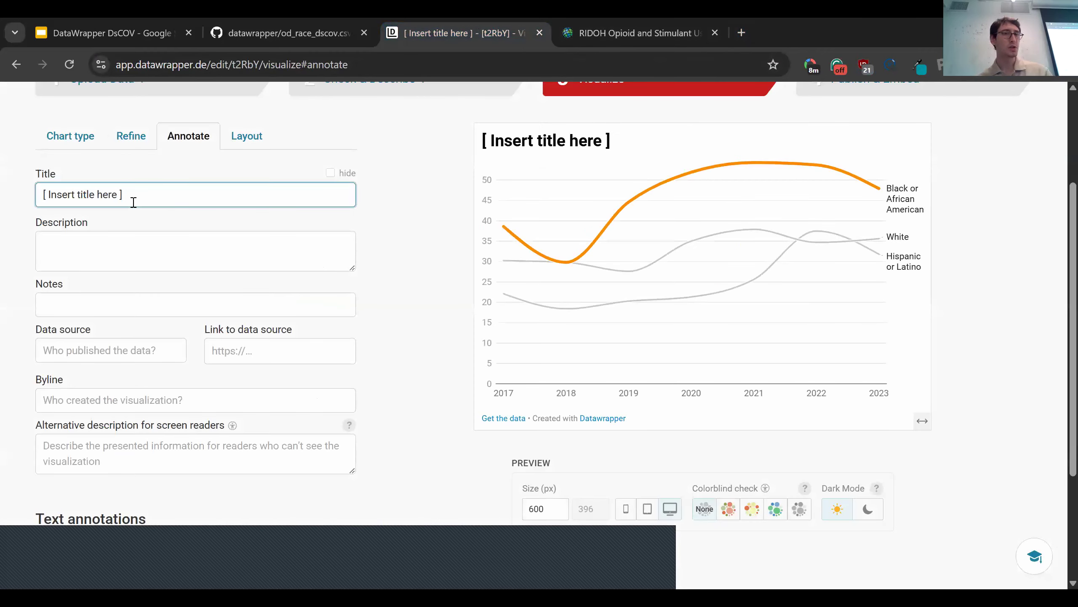
pyautogui.doubleClick(133, 203)
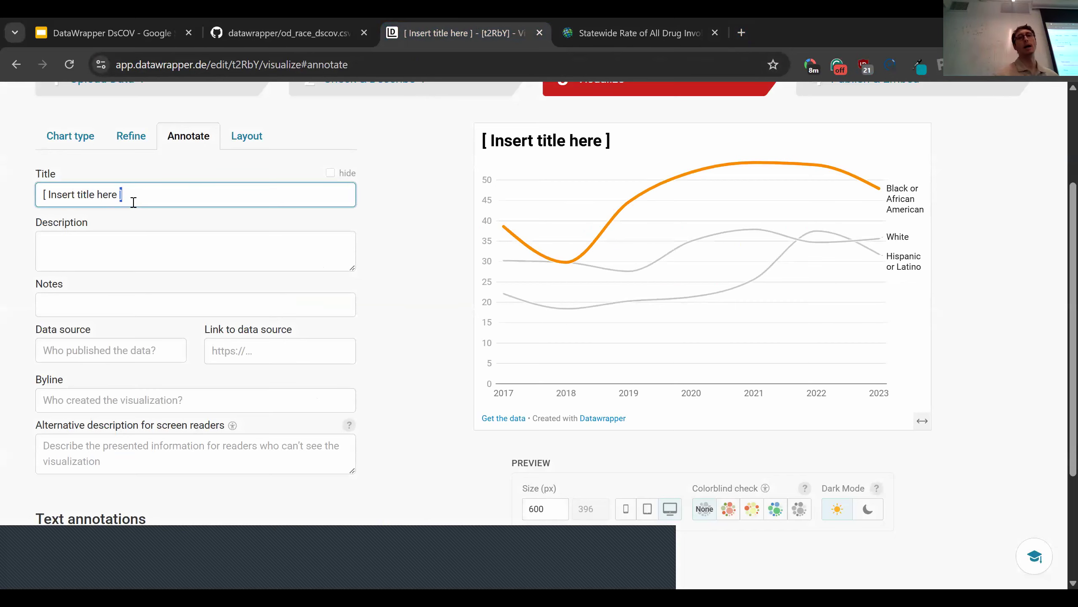
# Switch to the Google Slides deck and view slide 12 with the example title, description and notes
pyautogui.click(118, 19)
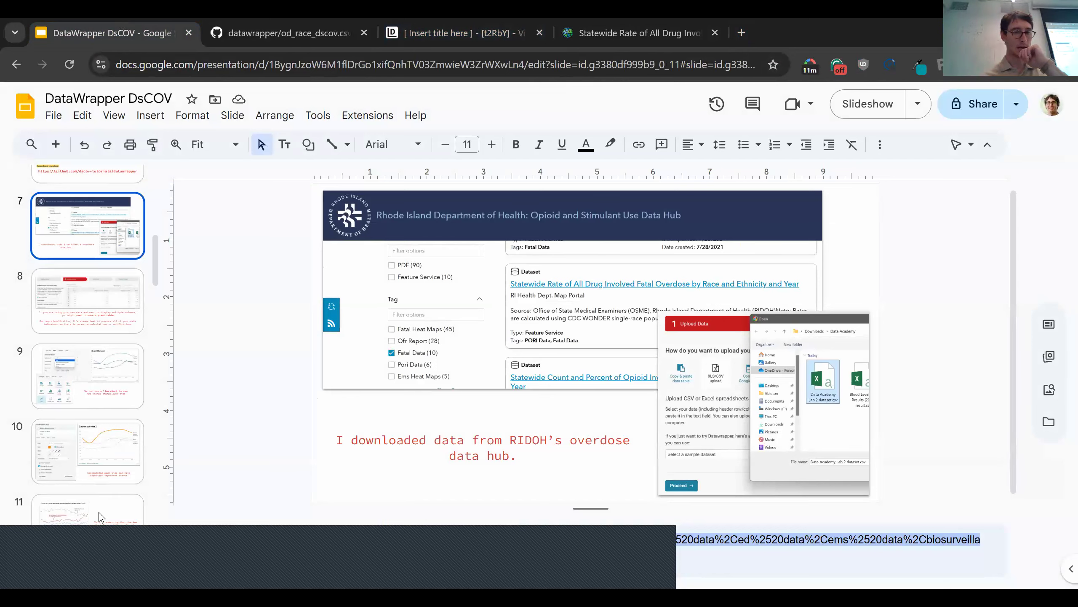
pyautogui.scroll(-2, 99, 514)
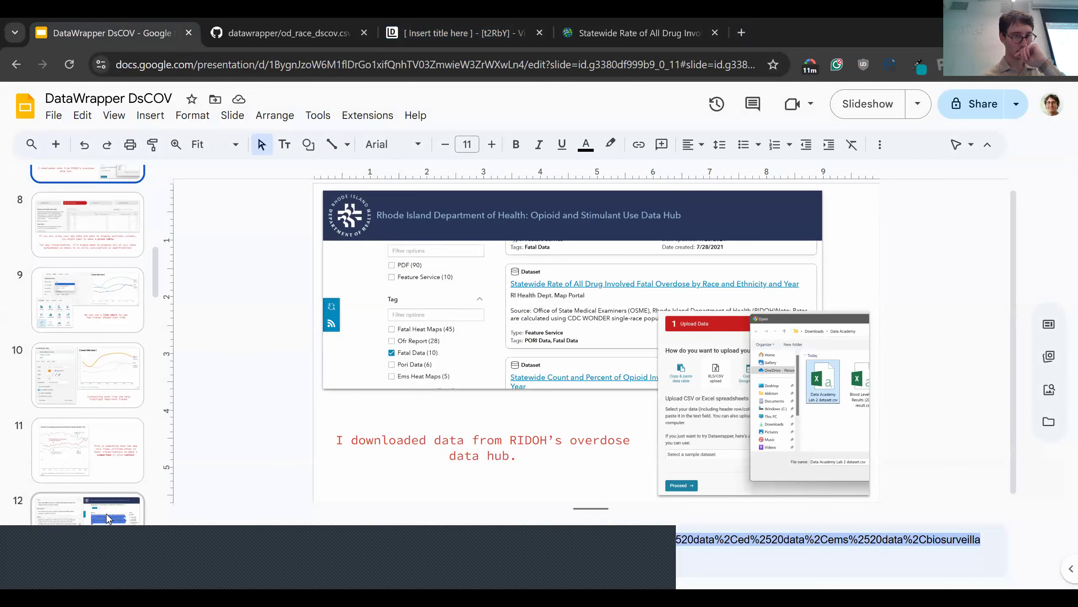
pyautogui.click(106, 514)
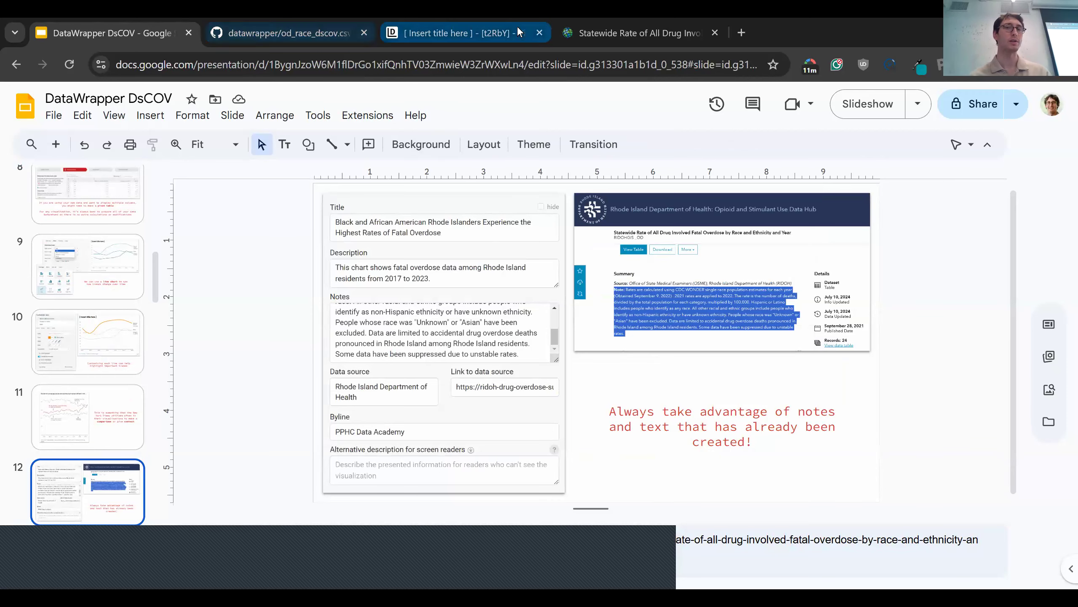
# Back in Datawrapper, set the chart title to "Black and African American Rhode Islanders Experience the Highest Rates of Fatal Overdose"
pyautogui.click(501, 24)
pyautogui.click(581, 150)
pyautogui.doubleClick(581, 150)
pyautogui.click(241, 187)
pyautogui.hotkey('ctrl', 'a')
pyautogui.write('Black an')
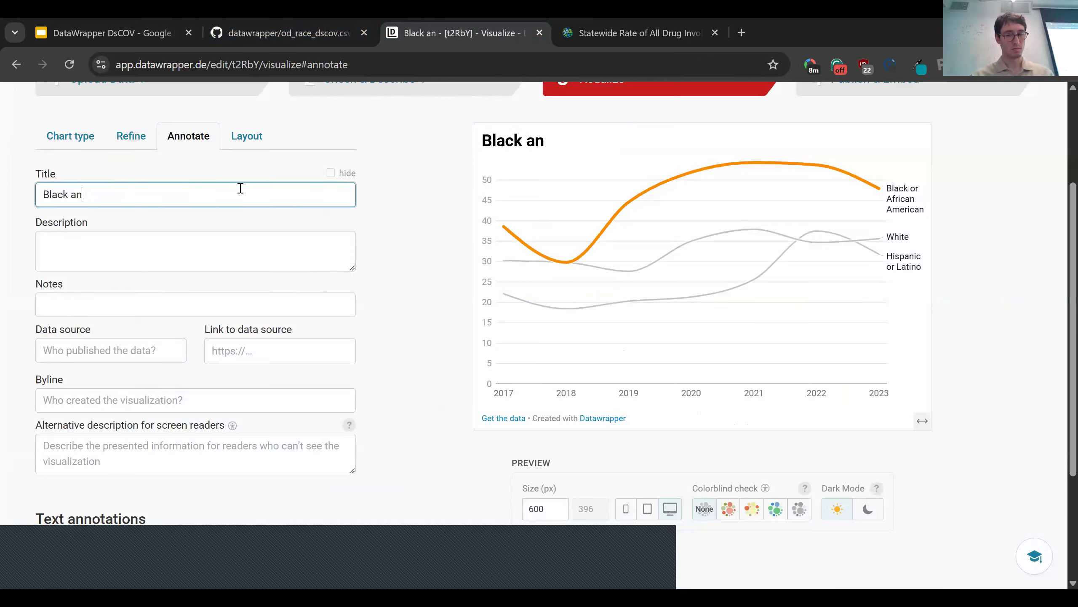
pyautogui.write('d African American Rh')
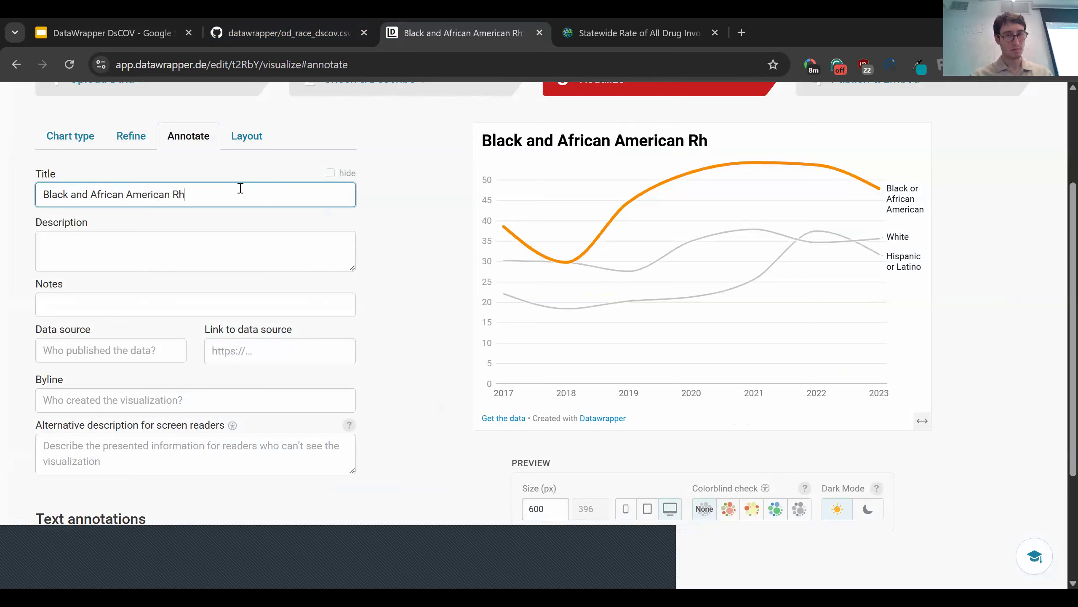
pyautogui.write('ode Islanders E')
pyautogui.write('xpewrience t')
pyautogui.press('BackSpace')
pyautogui.press('BackSpace')
pyautogui.press('BackSpace')
pyautogui.press('BackSpace')
pyautogui.press('BackSpace')
pyautogui.press('BackSpace')
pyautogui.press('BackSpace')
pyautogui.press('BackSpace')
pyautogui.press('BackSpace')
pyautogui.write('rien')
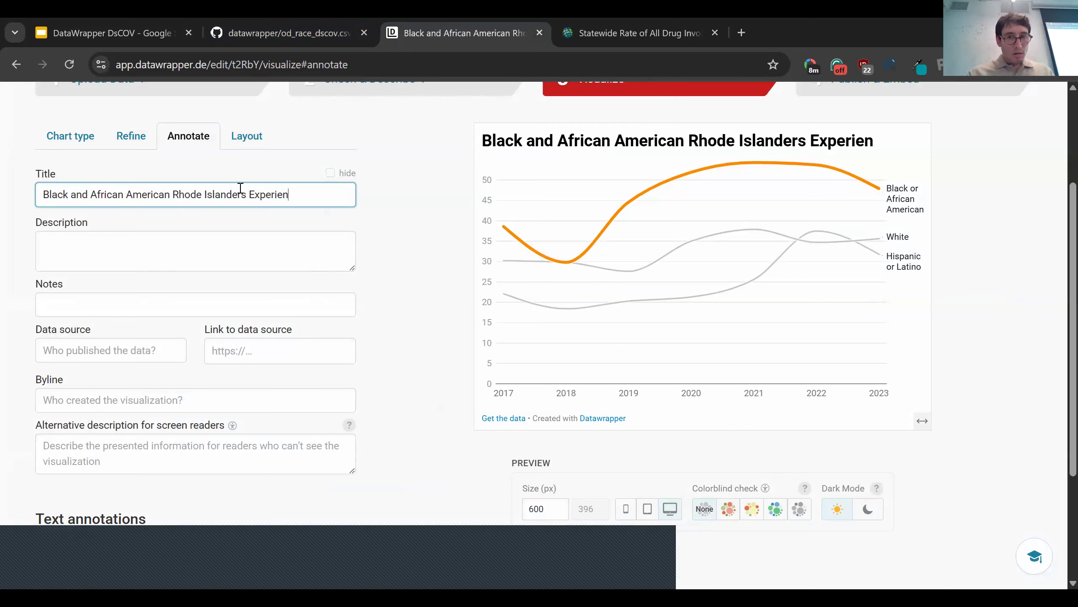
pyautogui.write('ce the Highe')
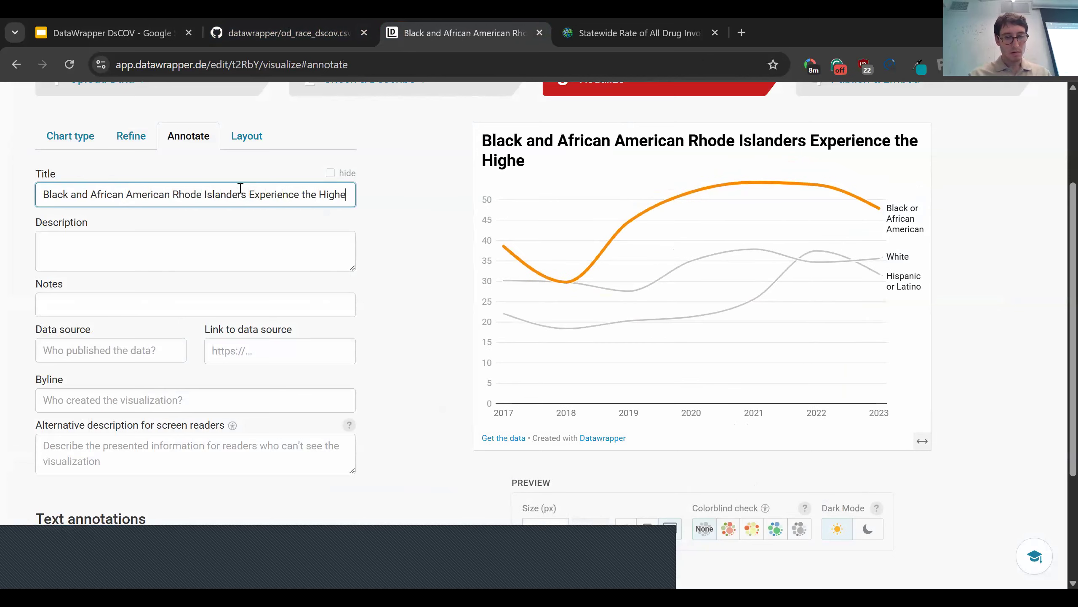
pyautogui.write('st Rates of Fate')
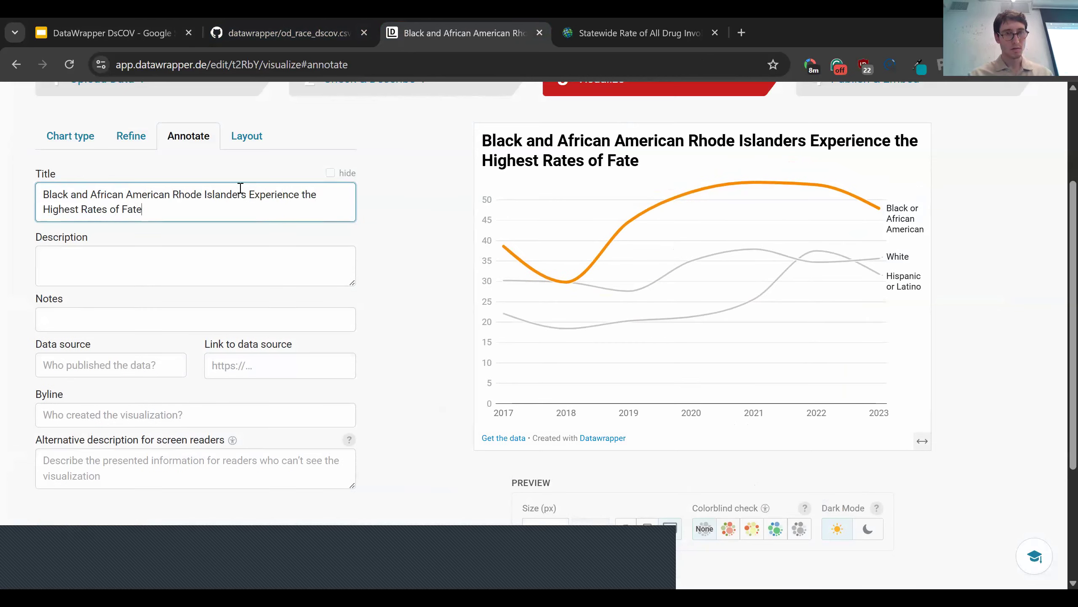
pyautogui.press('BackSpace')
pyautogui.write('al Overdose')
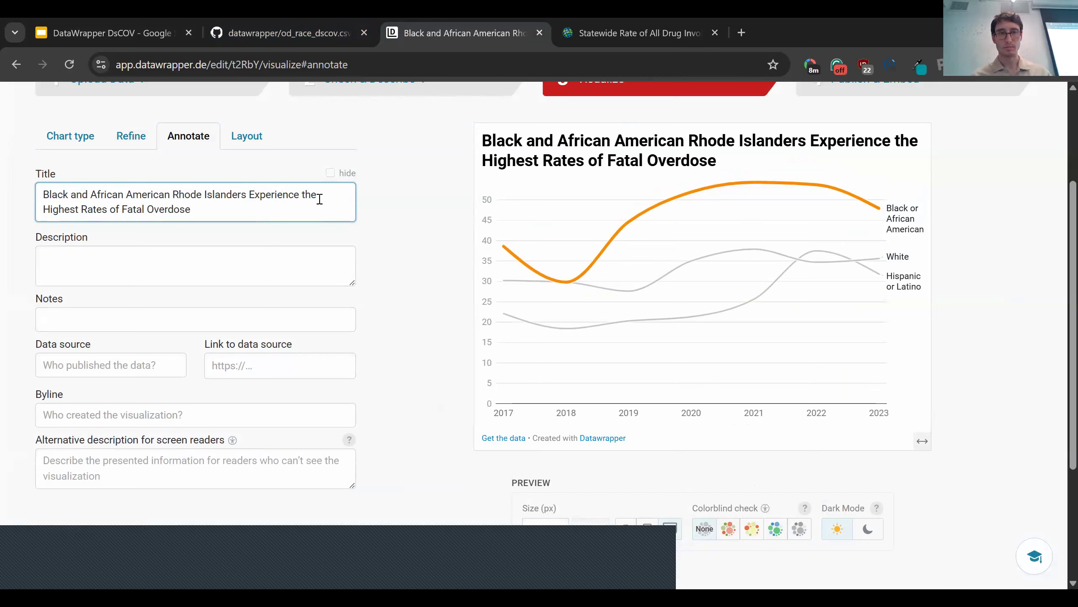
pyautogui.click(412, 236)
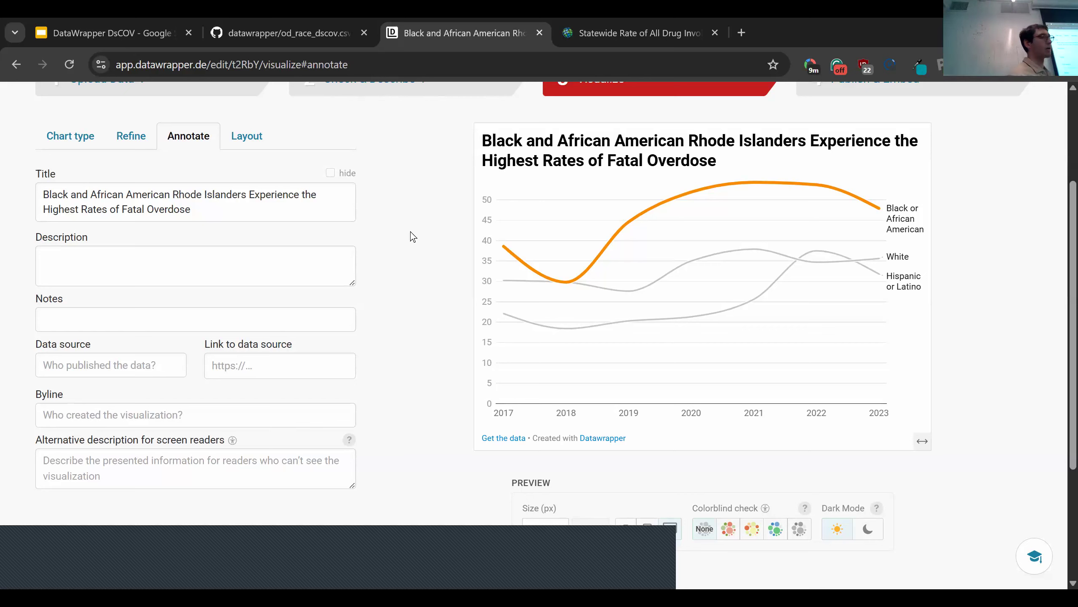
# Switch to the Rhode Island data hub, open the fatal overdose dataset's full details and copy the Note paragraph from its summary
pyautogui.click(639, 37)
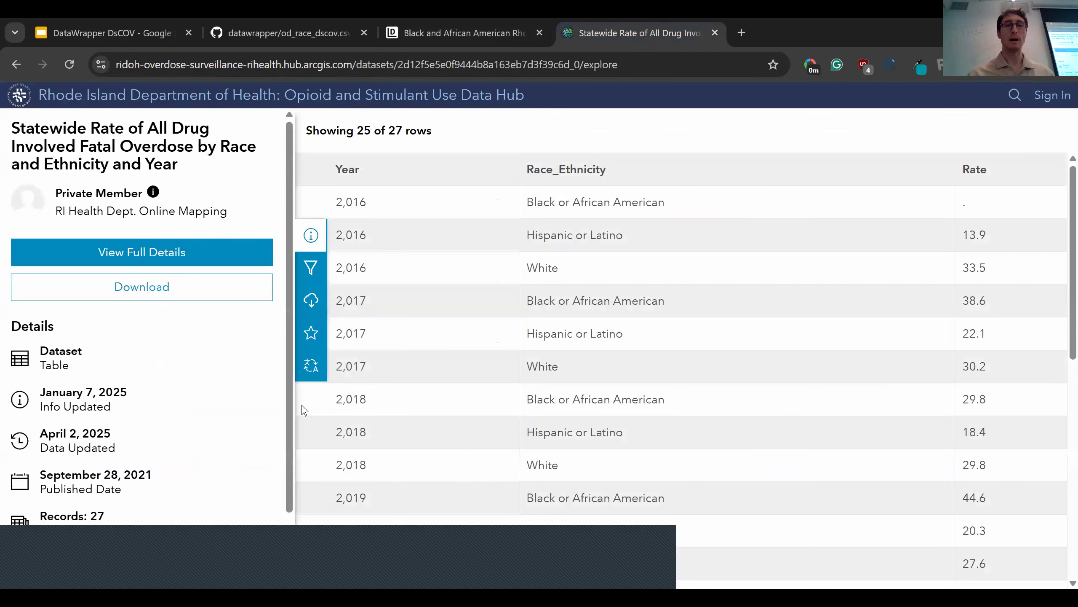
pyautogui.click(149, 251)
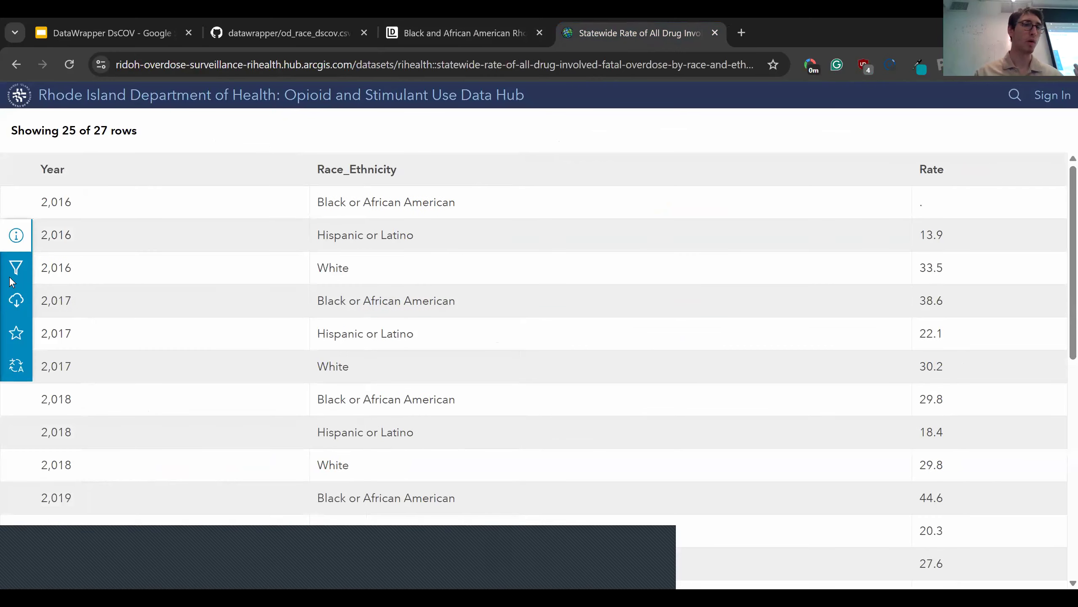
pyautogui.click(14, 236)
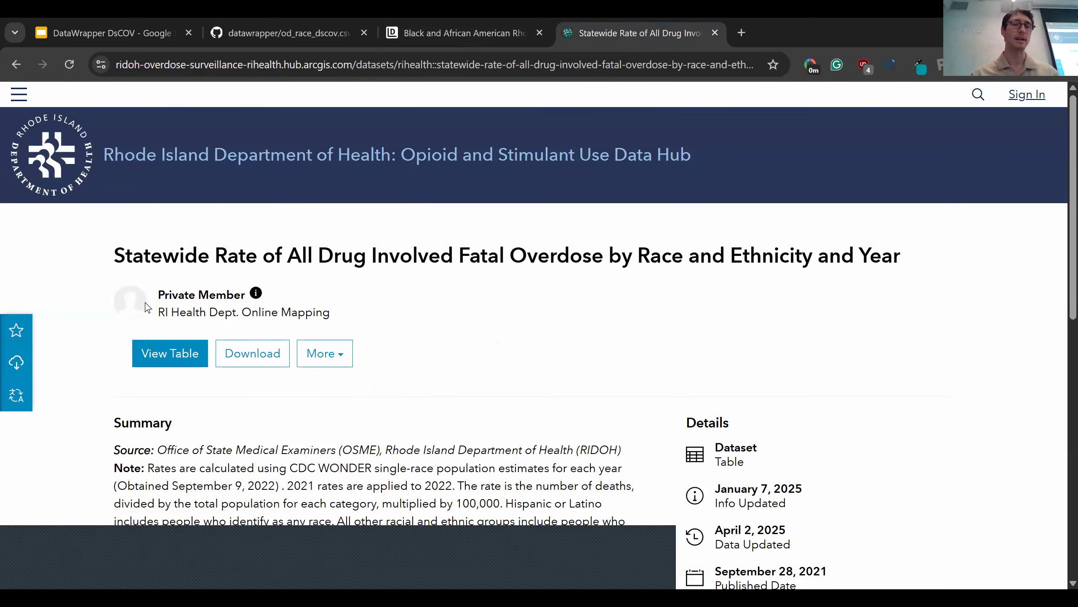
pyautogui.scroll(-2, 147, 306)
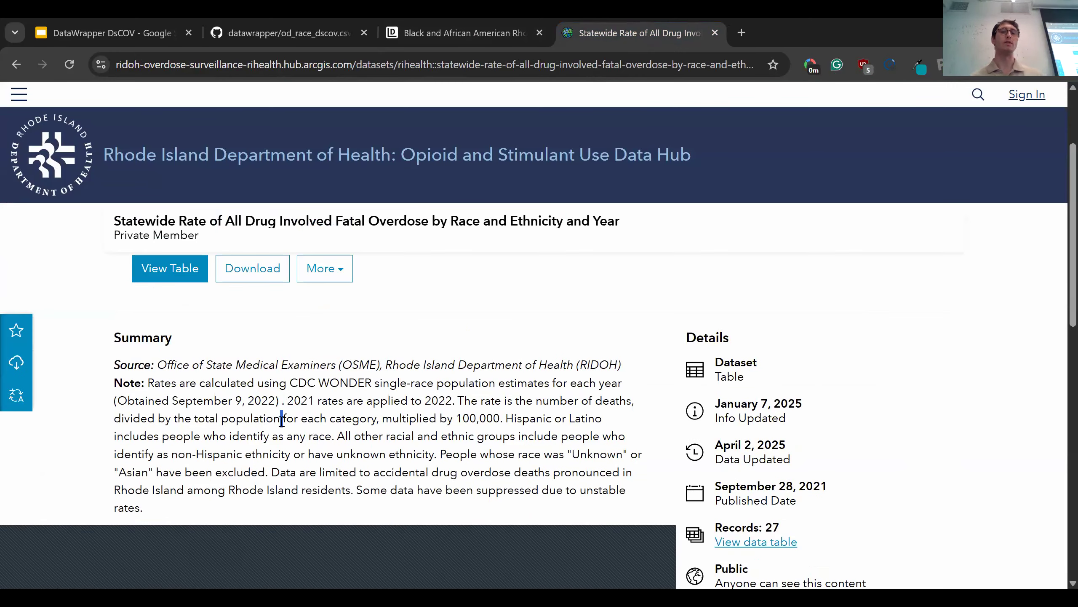
pyautogui.tripleClick(281, 421)
pyautogui.hotkey('ctrl', 'c')
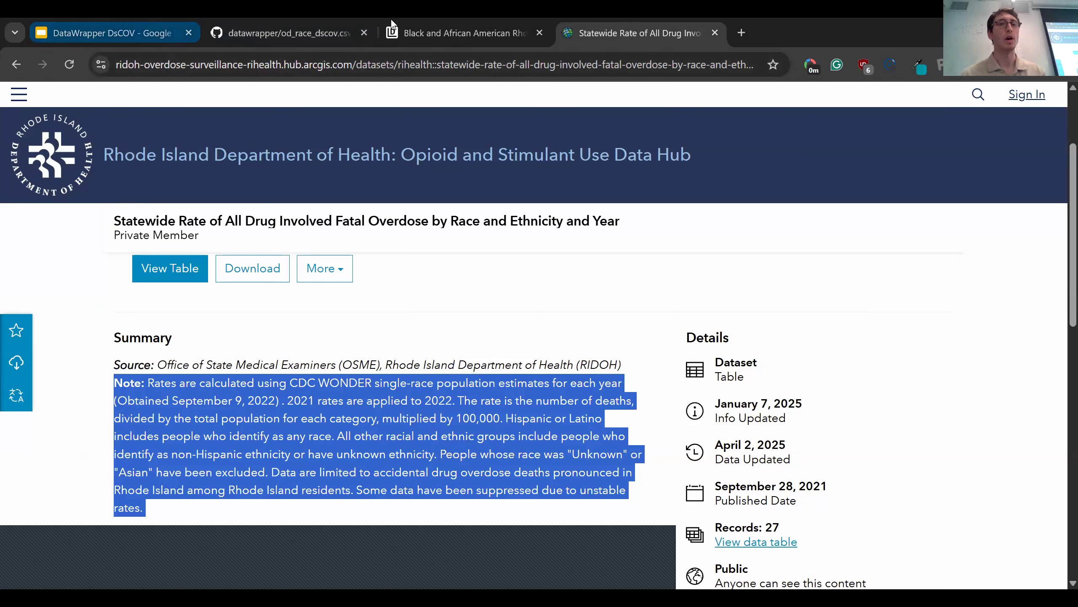
# Return to the Datawrapper chart and paste the copied dataset note into its Notes
pyautogui.click(416, 20)
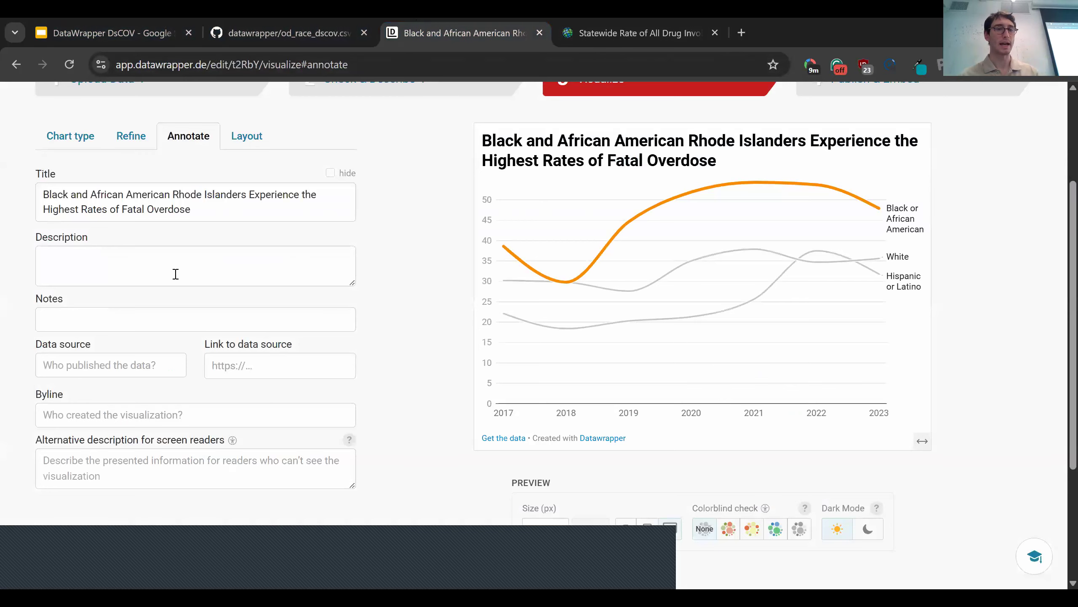
pyautogui.click(168, 320)
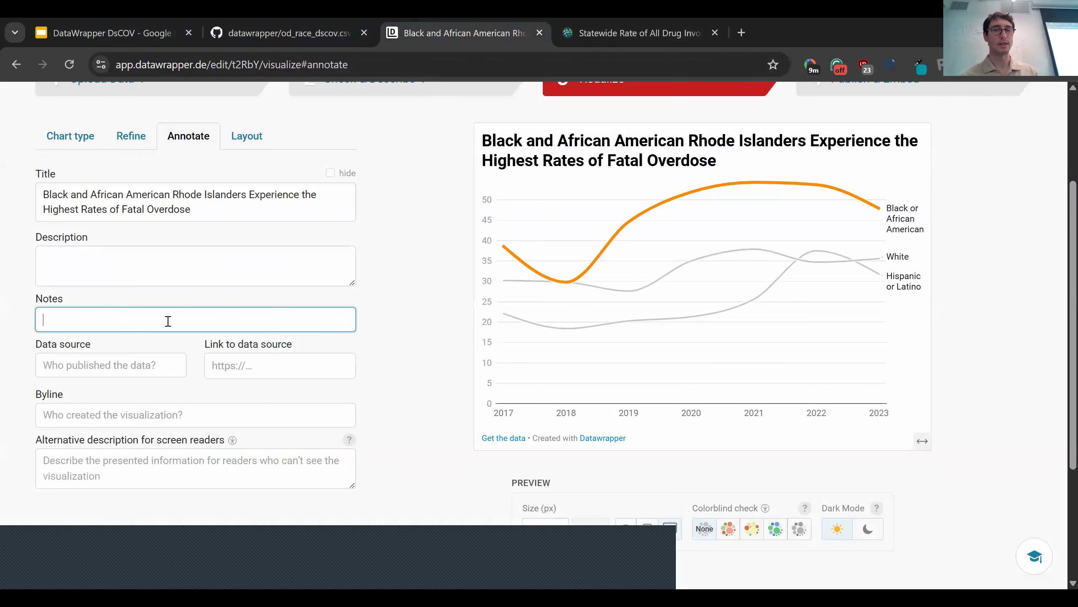
pyautogui.hotkey('ctrl', 'v')
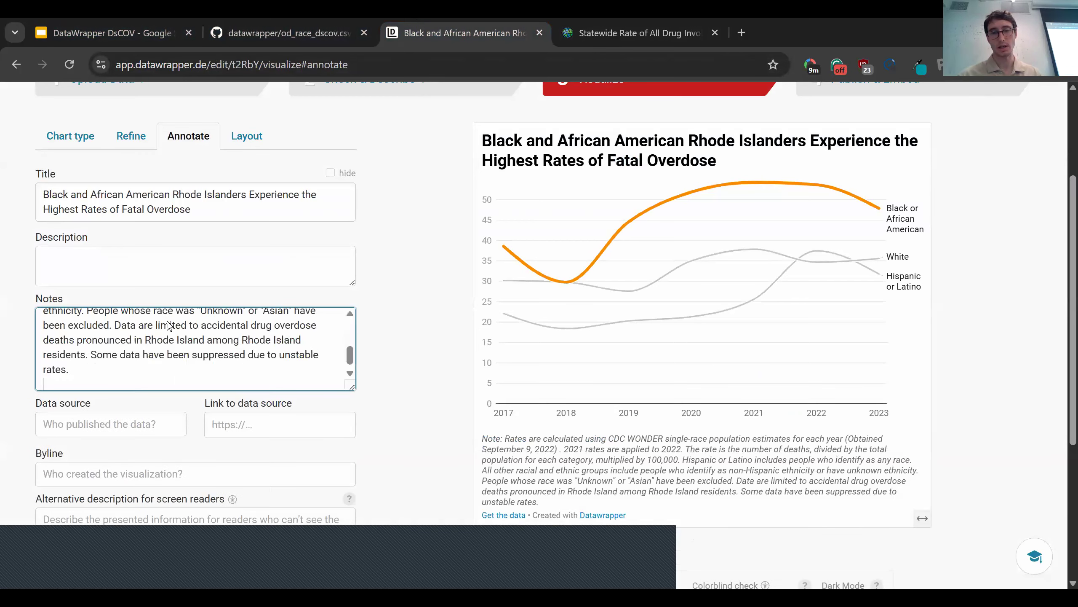
pyautogui.click(283, 362)
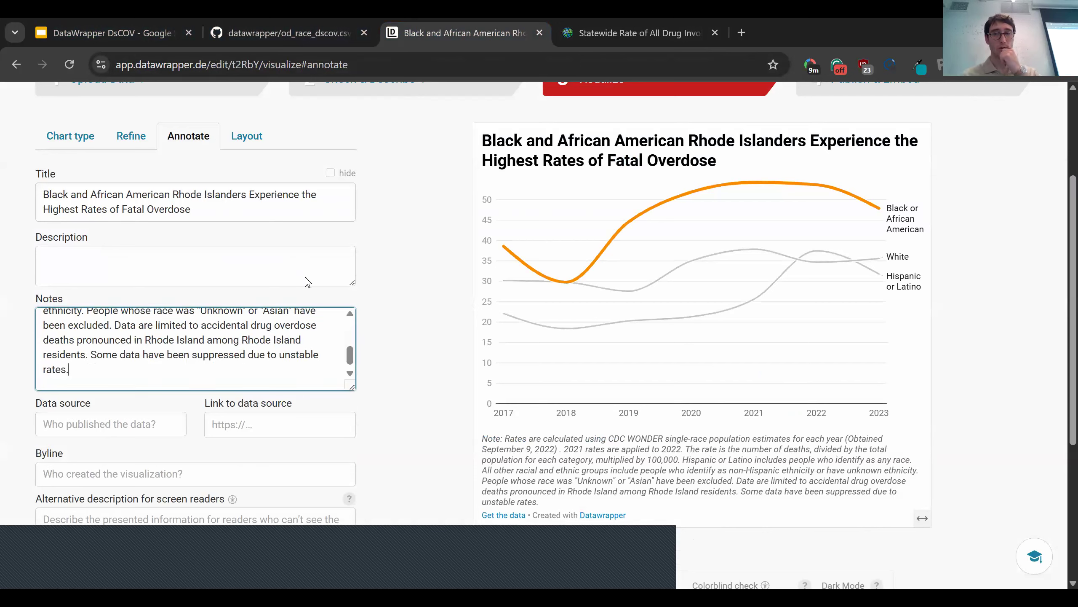
pyautogui.click(398, 346)
# Set the chart description to "The rates of overdose peaked in 2019 but have not declined as rapidly"
pyautogui.click(274, 281)
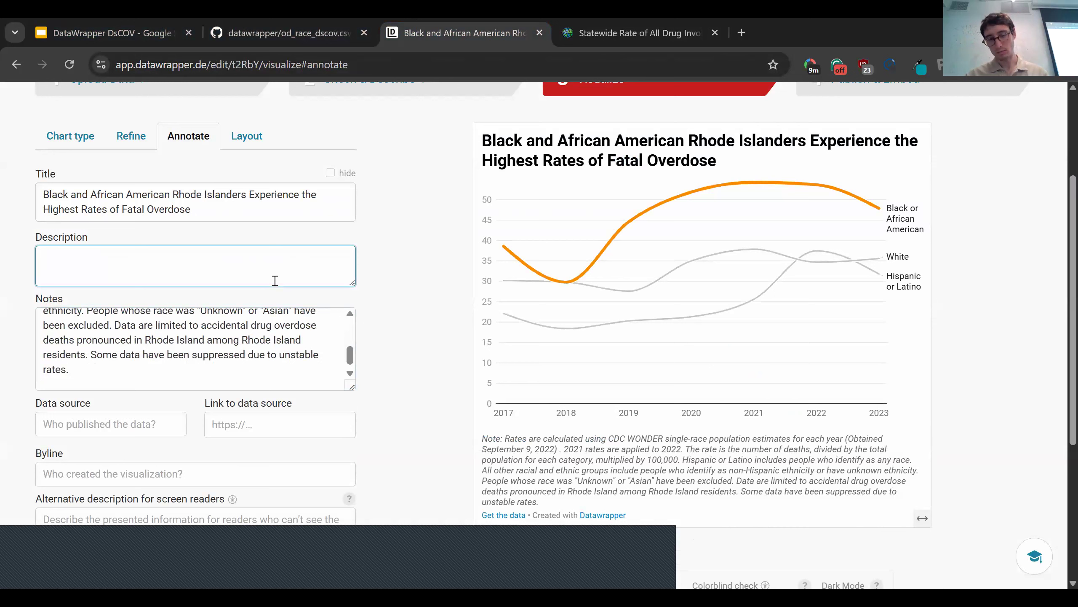
pyautogui.write('The ')
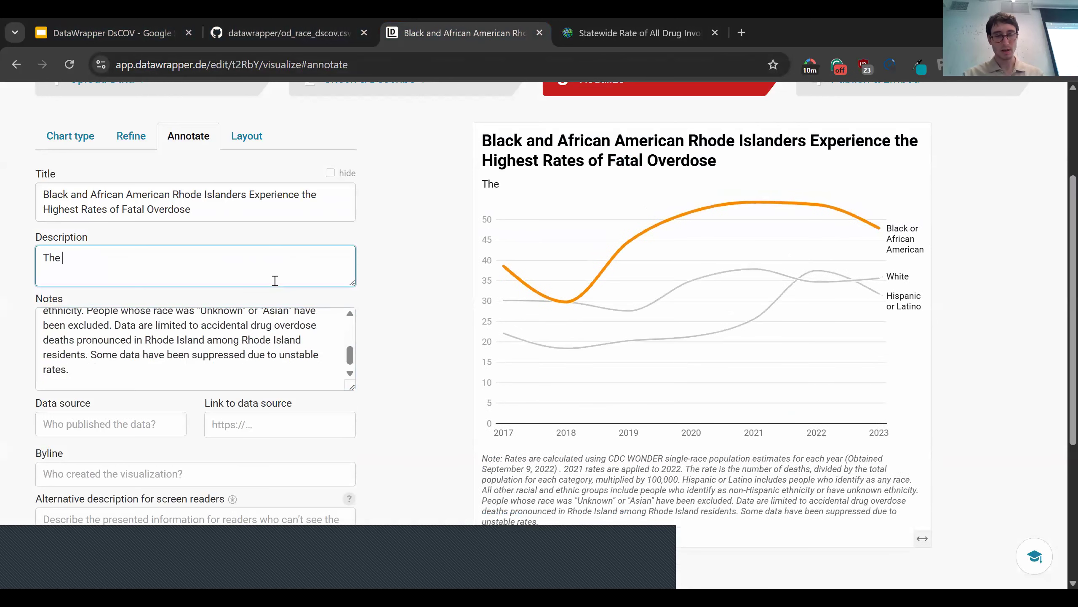
pyautogui.write('rates of overd')
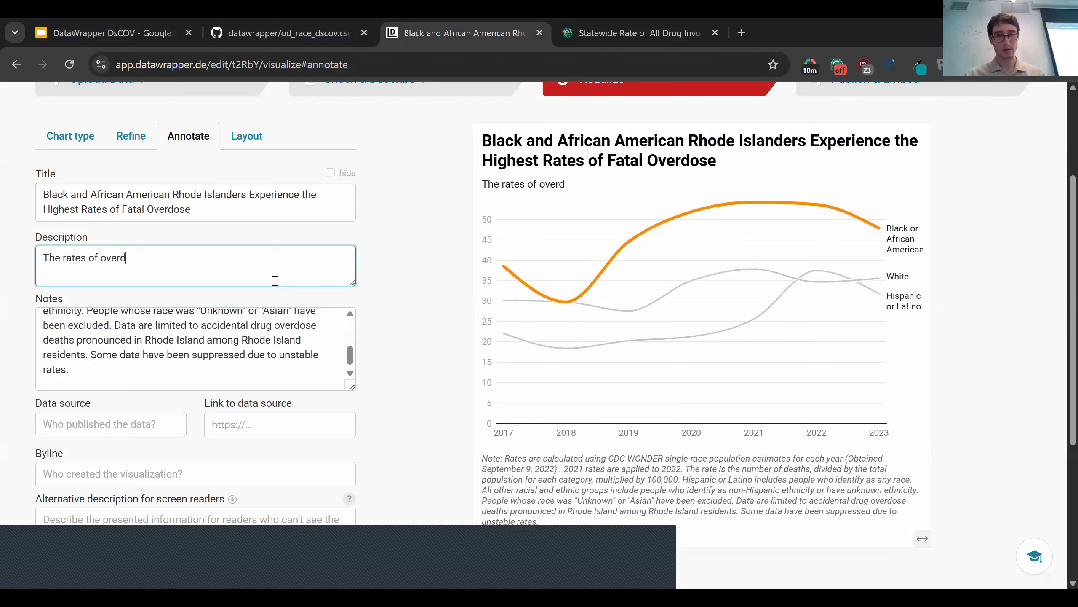
pyautogui.write('ose peake')
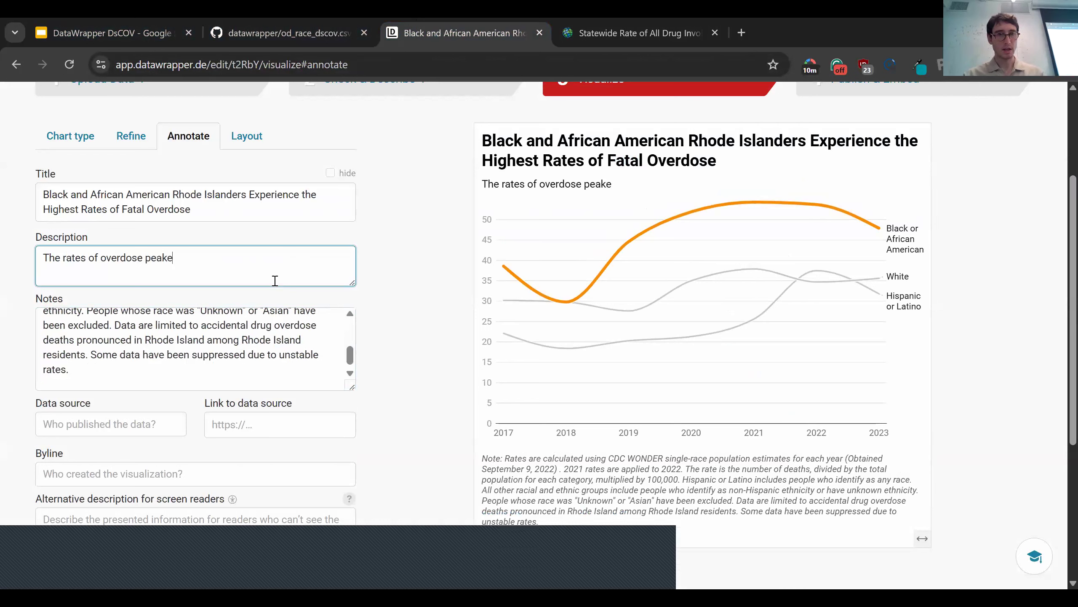
pyautogui.write('d in 2019 ')
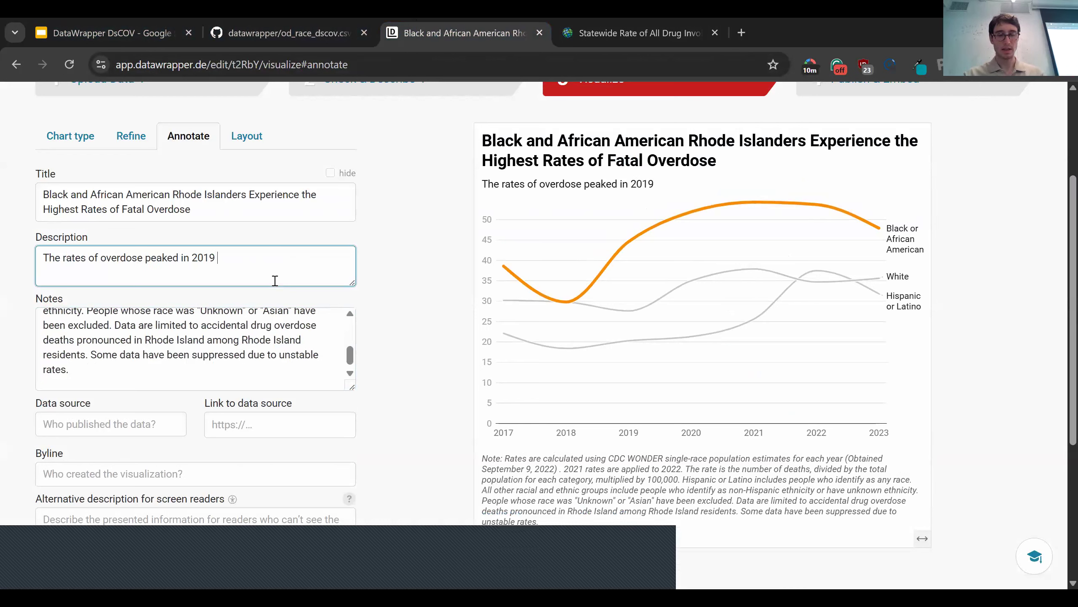
pyautogui.write('but have not ')
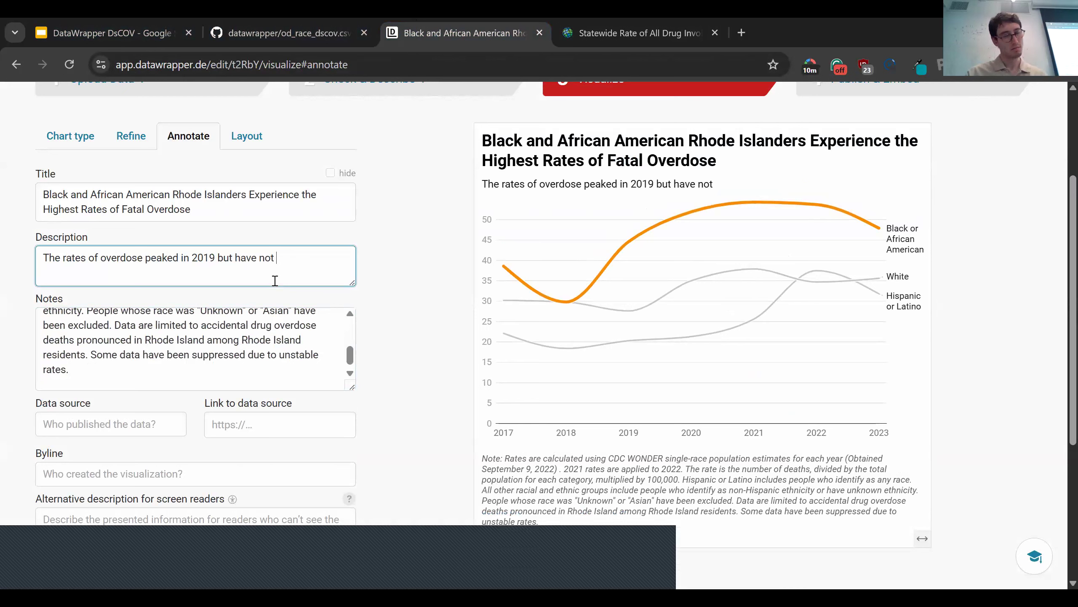
pyautogui.write('decline')
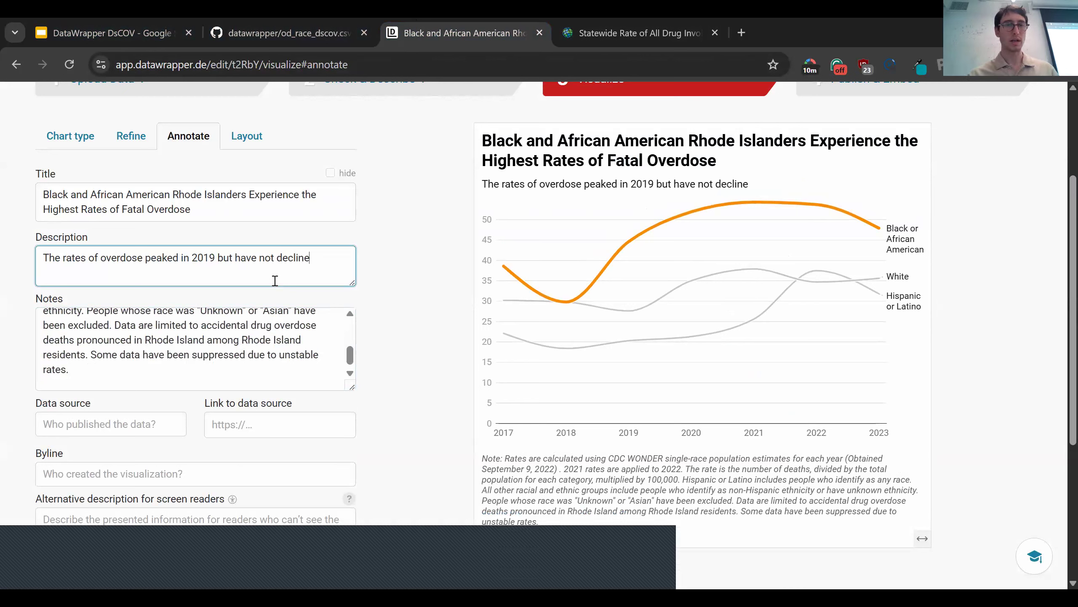
pyautogui.write('d as re')
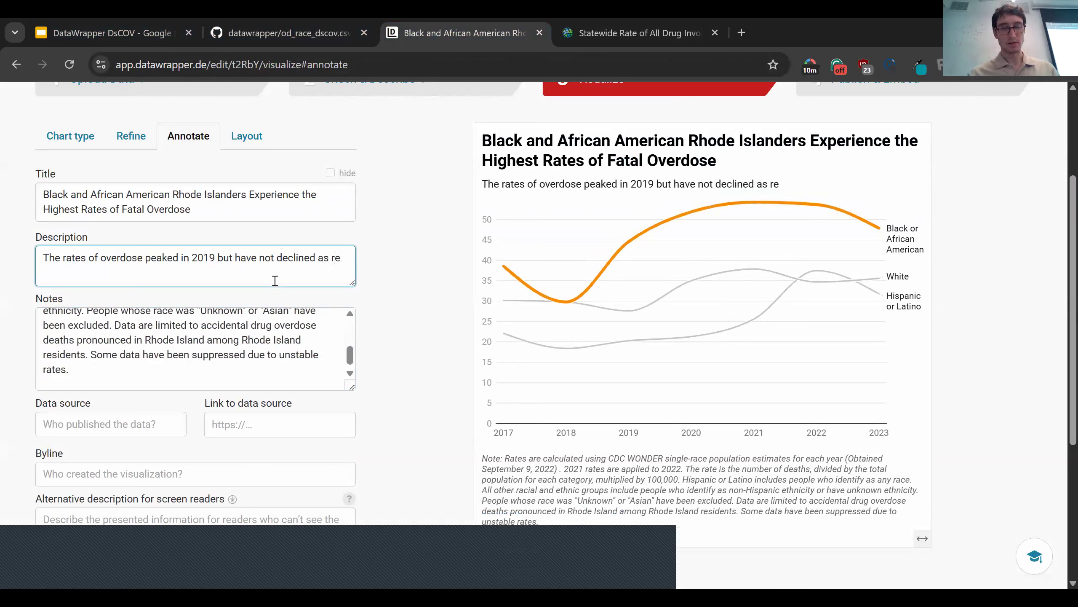
pyautogui.press('BackSpace')
pyautogui.write('apidly')
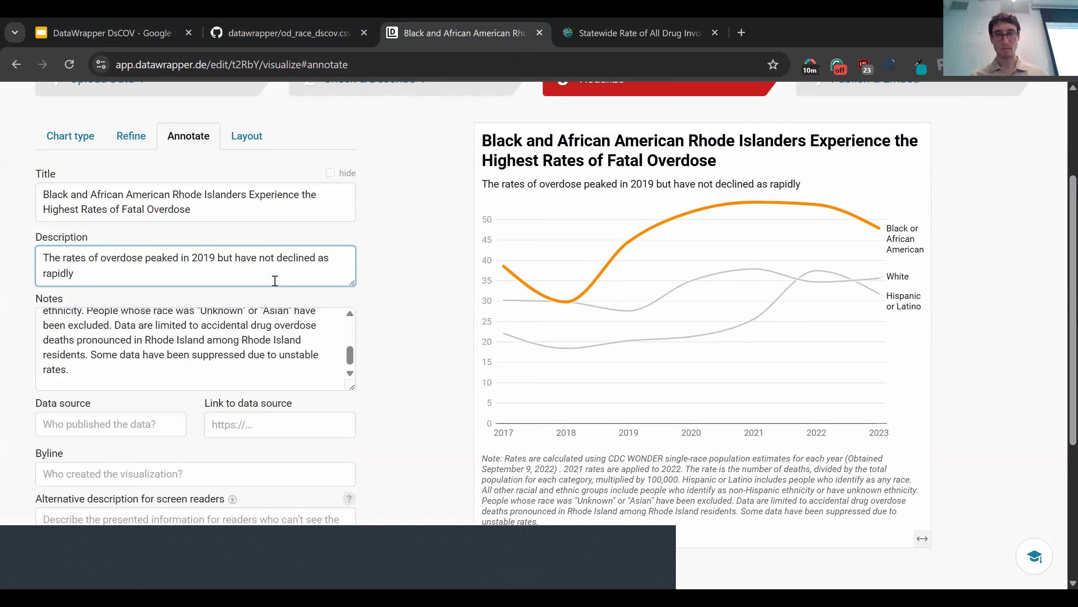
pyautogui.write('.')
pyautogui.press('BackSpace')
pyautogui.click(394, 280)
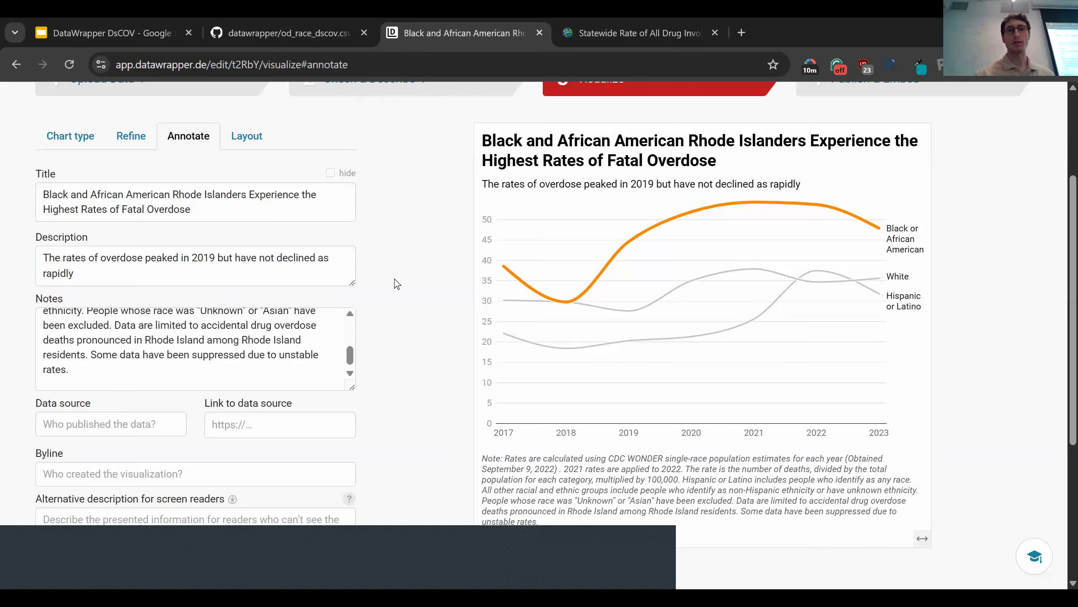
# Switch to the Google Slides deck and view slide 13 about annotations
pyautogui.click(139, 33)
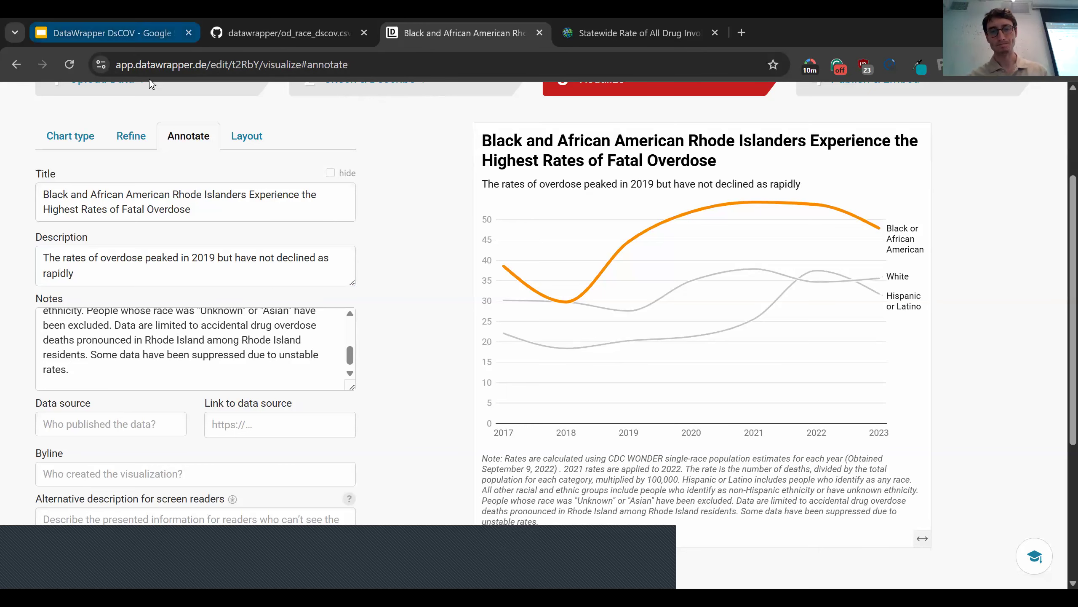
pyautogui.press('Down')
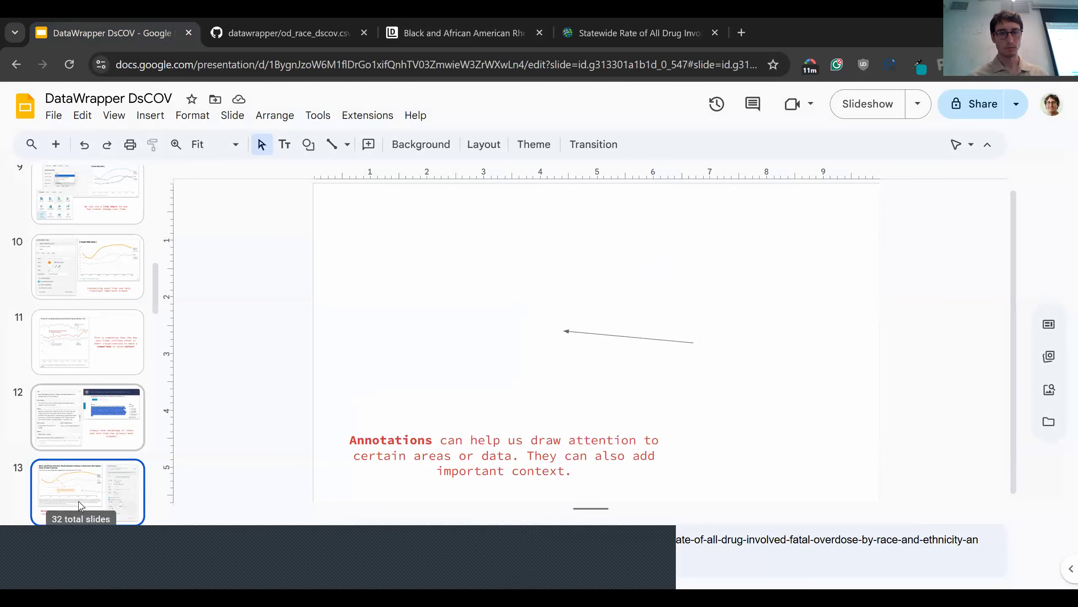
# Present slide 13 full screen to examine the annotation example and its text annotation settings
pyautogui.scroll(-3, 78, 501)
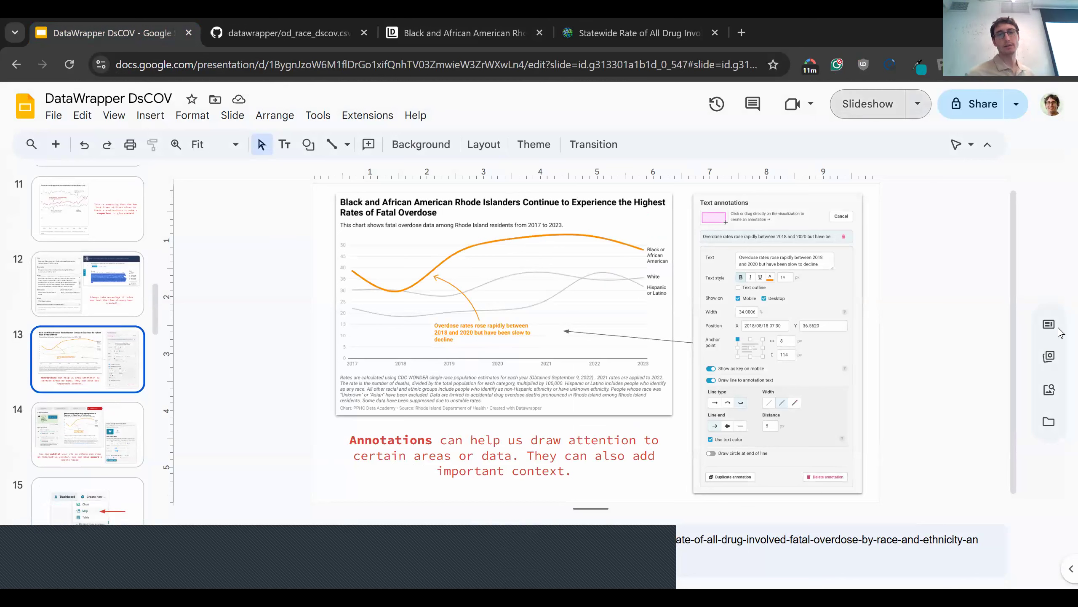
pyautogui.hotkey('ctrl', 'F5')
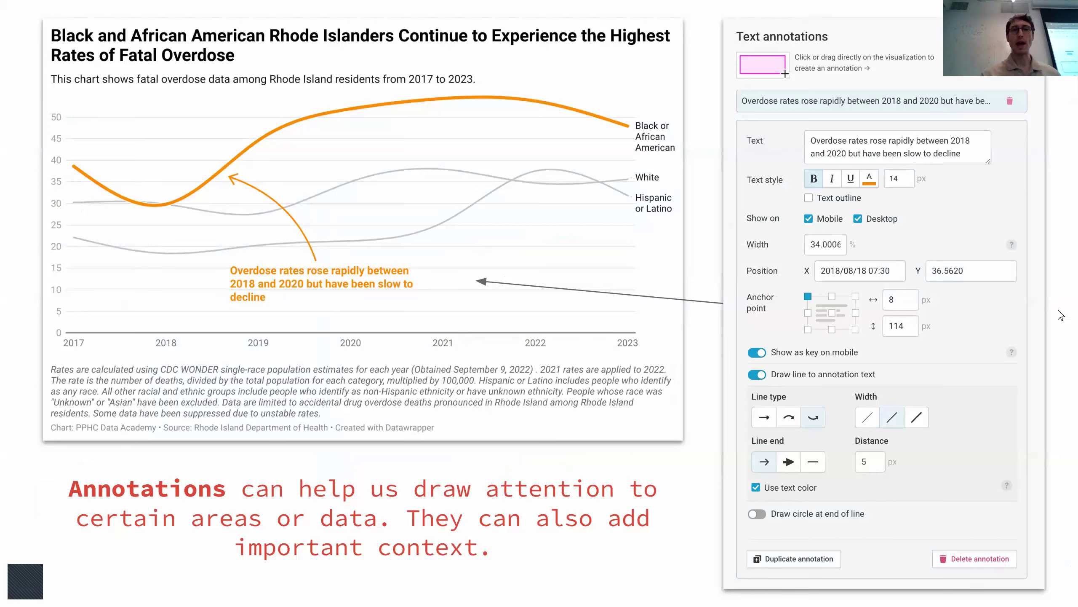
pyautogui.hotkey('ctrl', 'Tab')
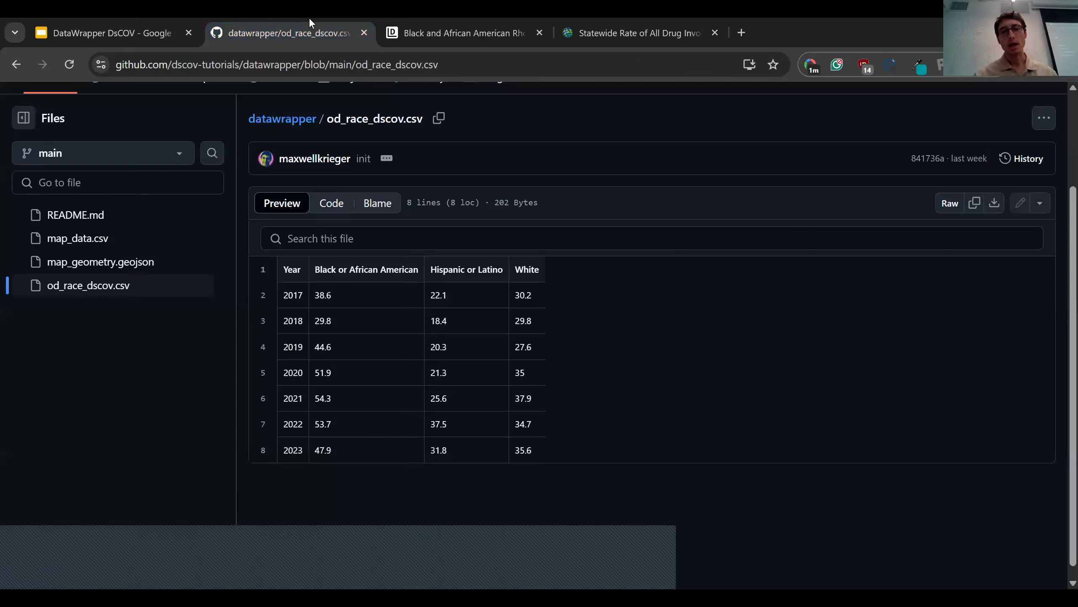
# Return to the Datawrapper chart and add a text annotation box below the orange line, spanning roughly mid-2019 to 2021
pyautogui.click(425, 17)
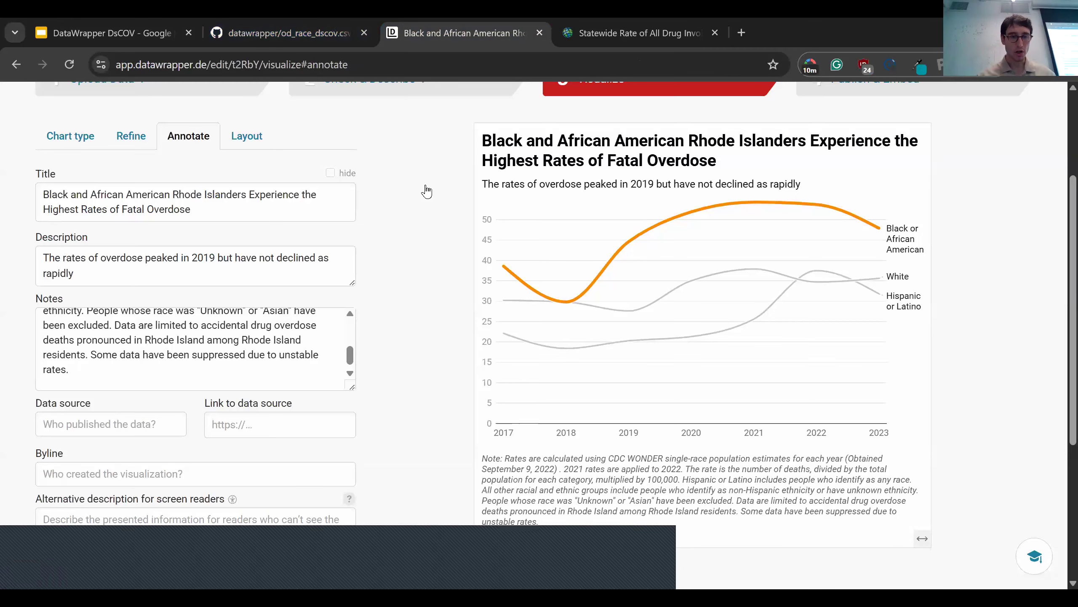
pyautogui.scroll(-1, 398, 282)
pyautogui.scroll(-5, 397, 280)
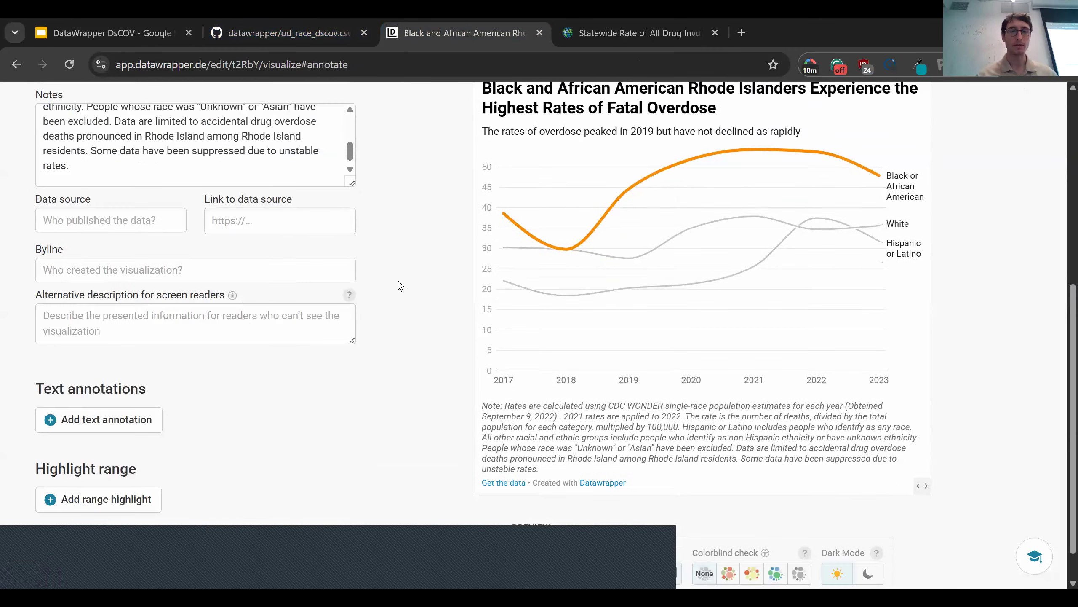
pyautogui.scroll(1, 214, 224)
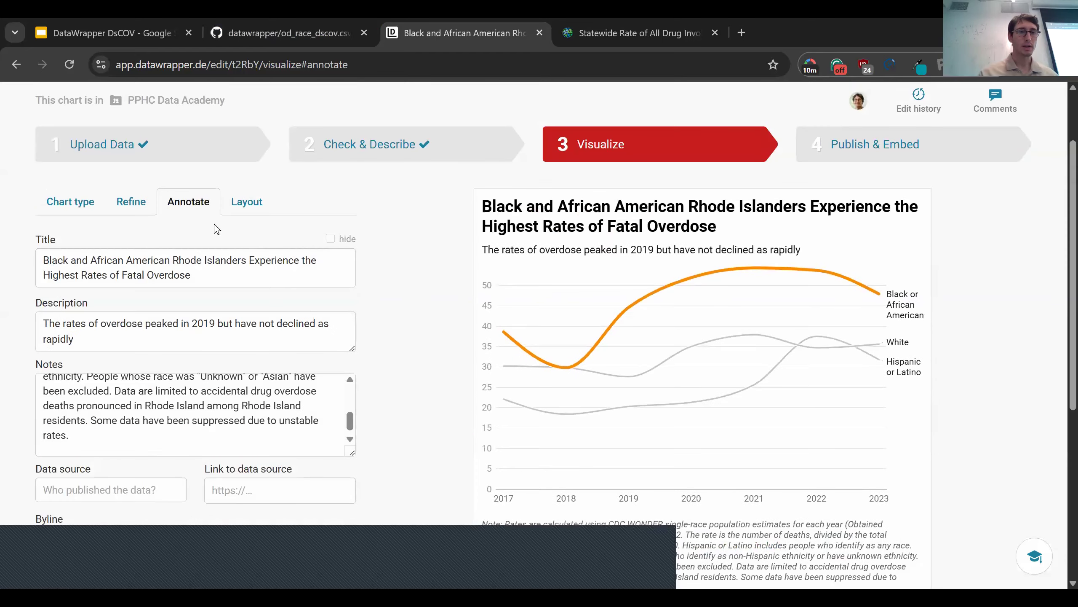
pyautogui.scroll(-5, 449, 297)
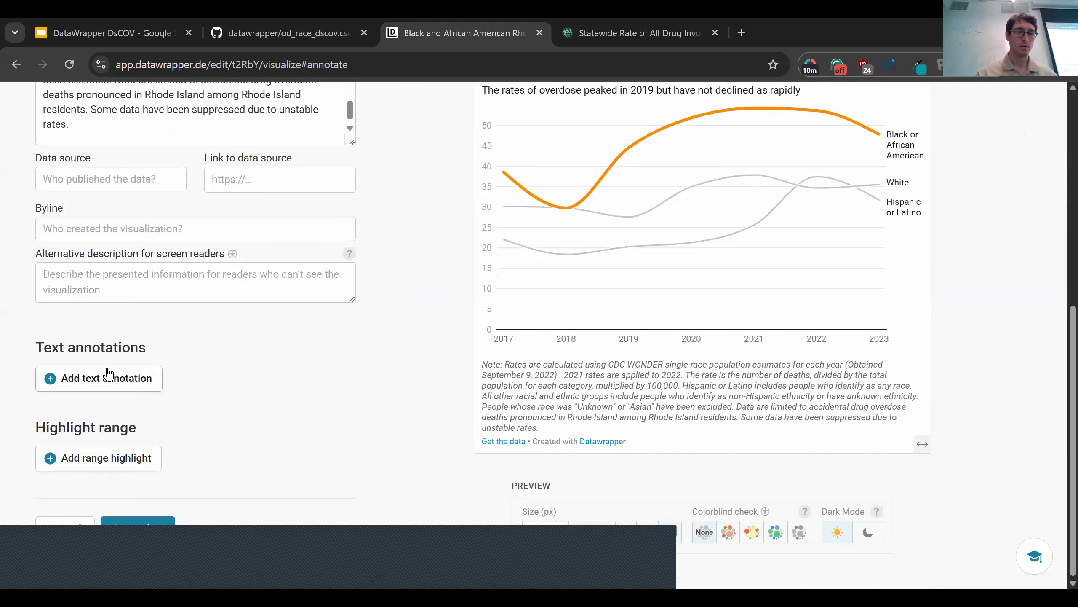
pyautogui.click(107, 378)
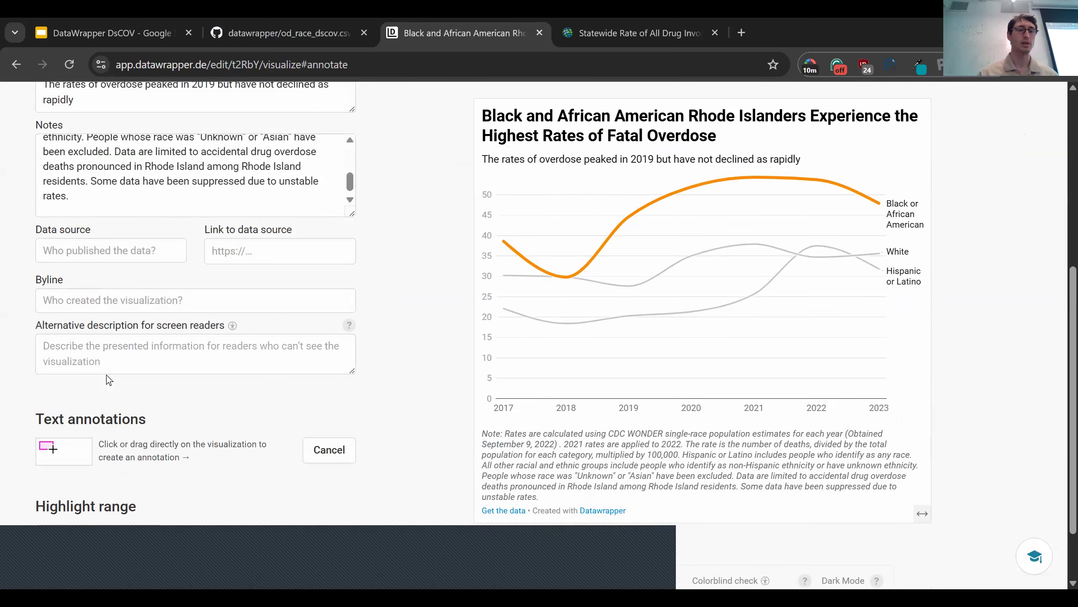
pyautogui.moveTo(652, 237); pyautogui.dragTo(771, 283)
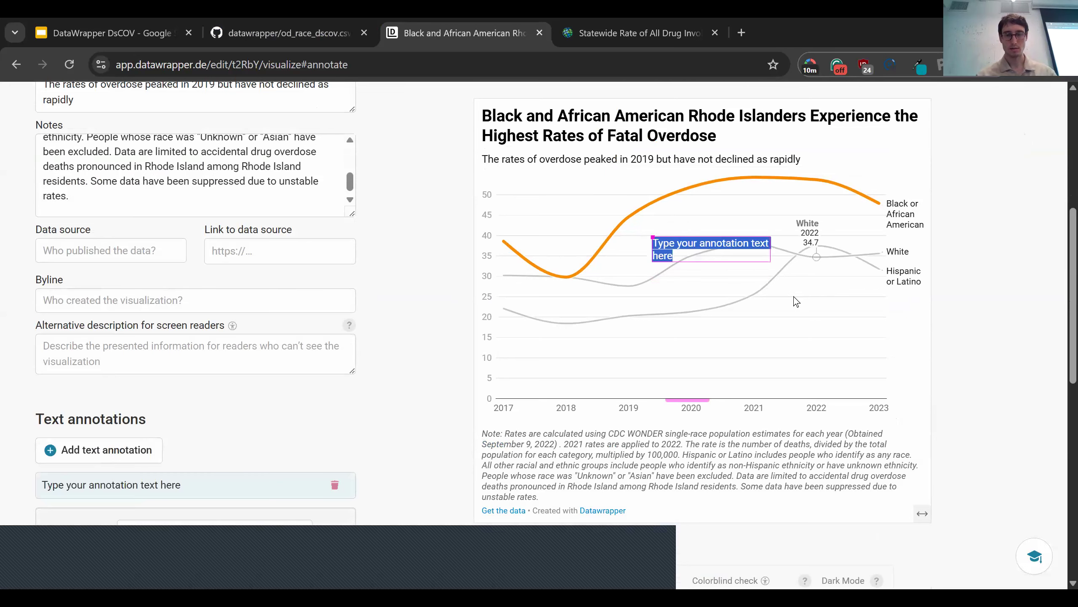
# Set the new annotation's text to "The rates of overdose spiked in 2019 but have not declined" and deselect it
pyautogui.write('The rates ')
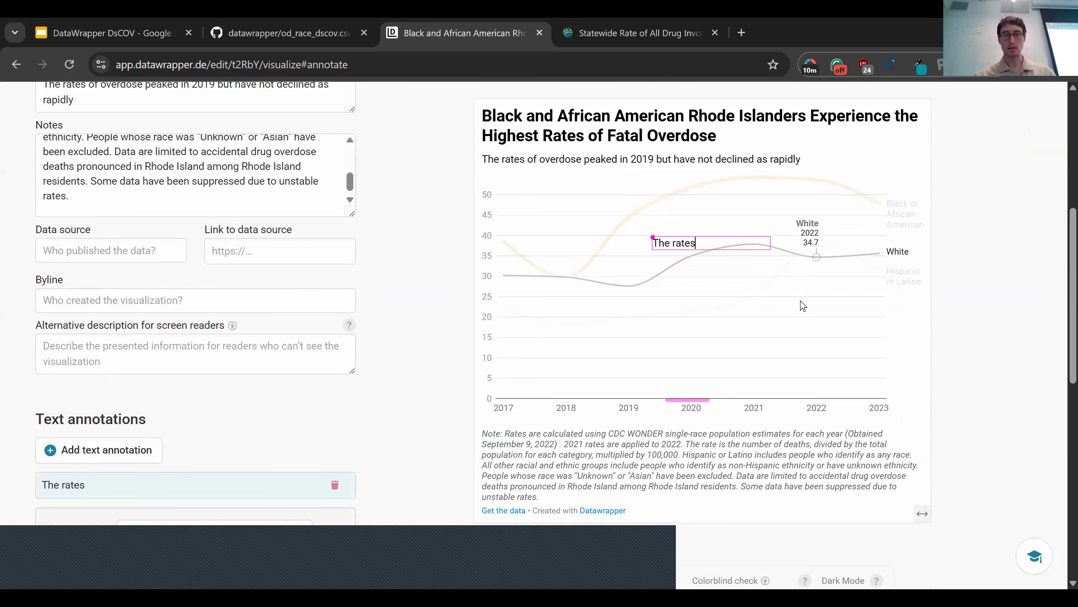
pyautogui.write('of overd')
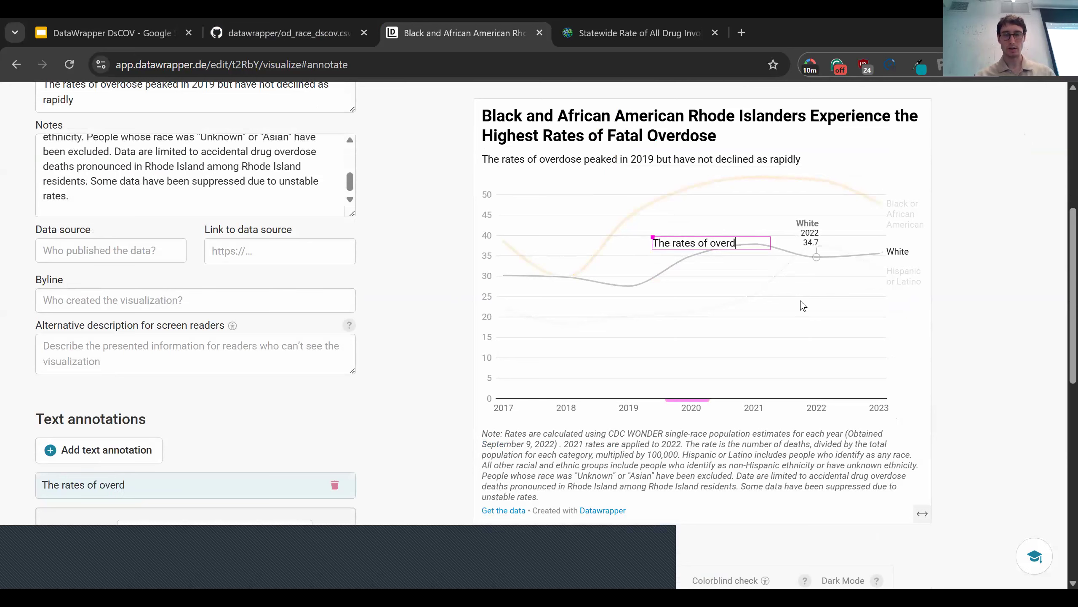
pyautogui.write('ose spi')
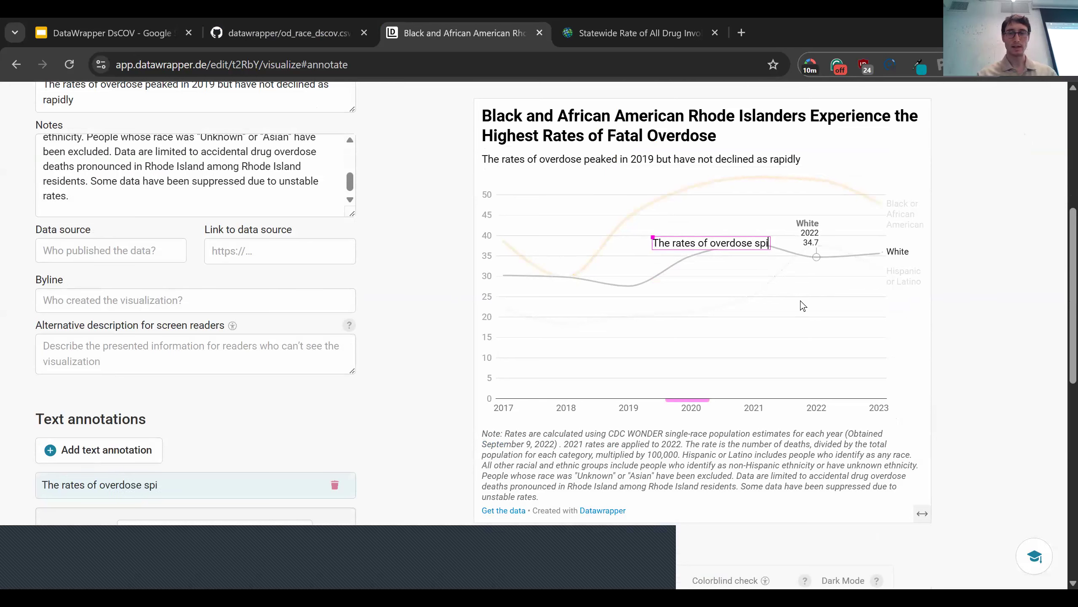
pyautogui.write('ked in 2')
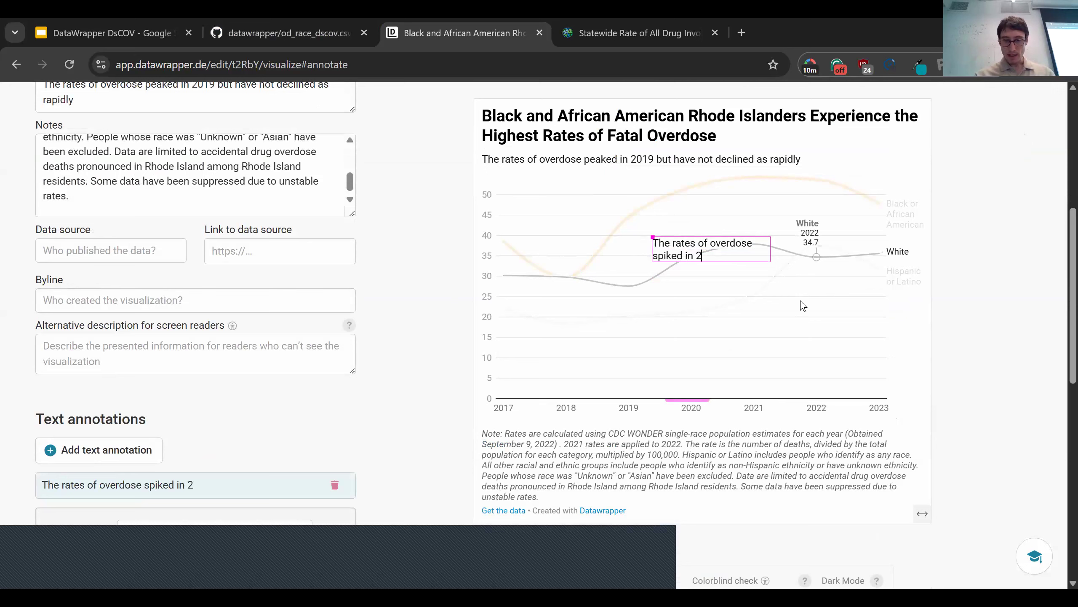
pyautogui.write('019 but ha')
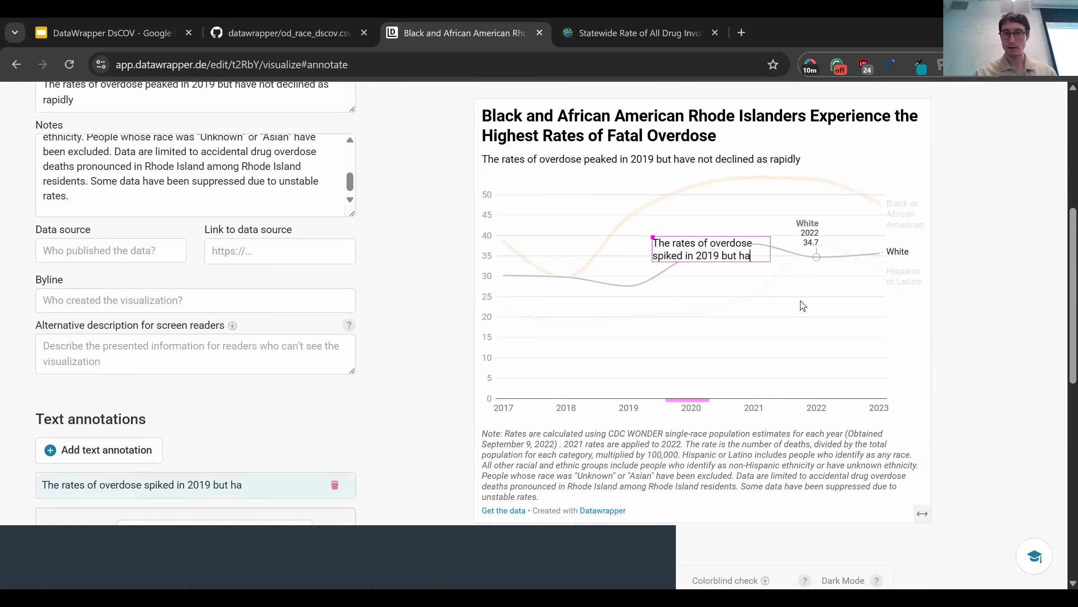
pyautogui.write('ve not de')
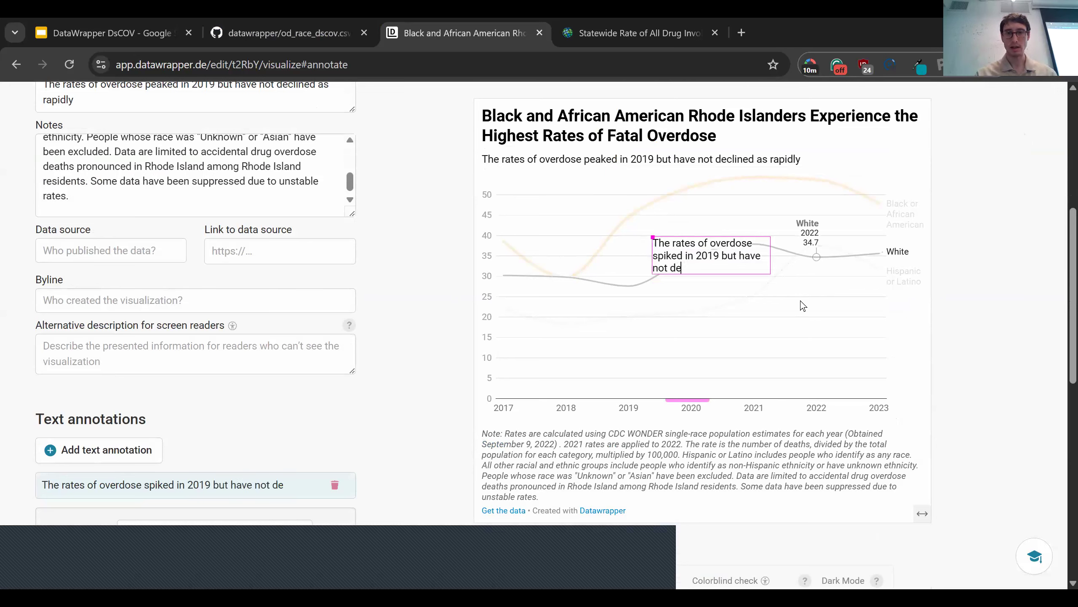
pyautogui.write('clined')
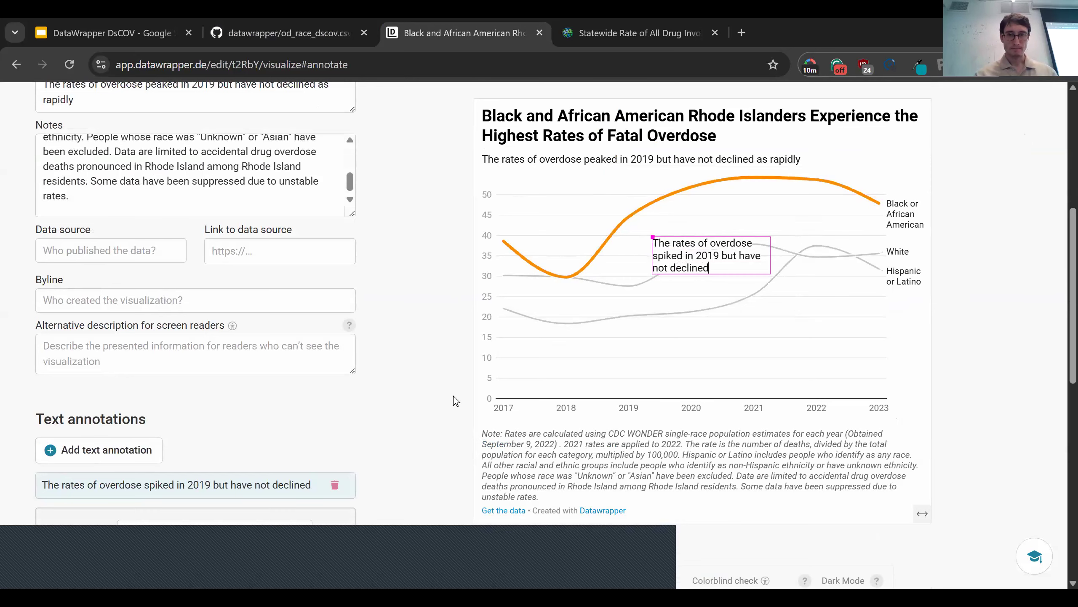
pyautogui.click(394, 367)
pyautogui.scroll(-2, 394, 367)
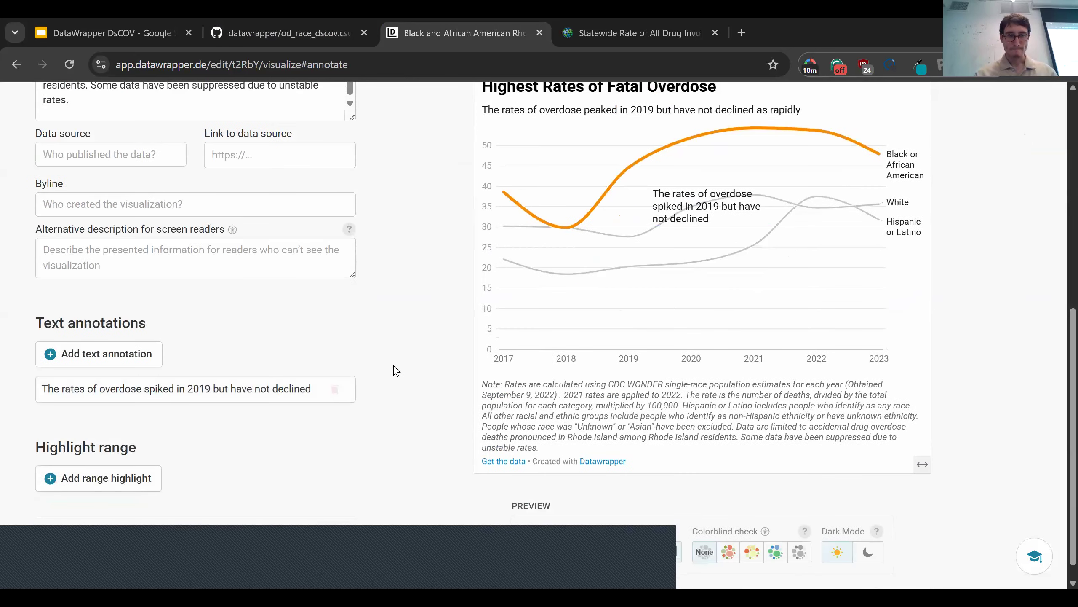
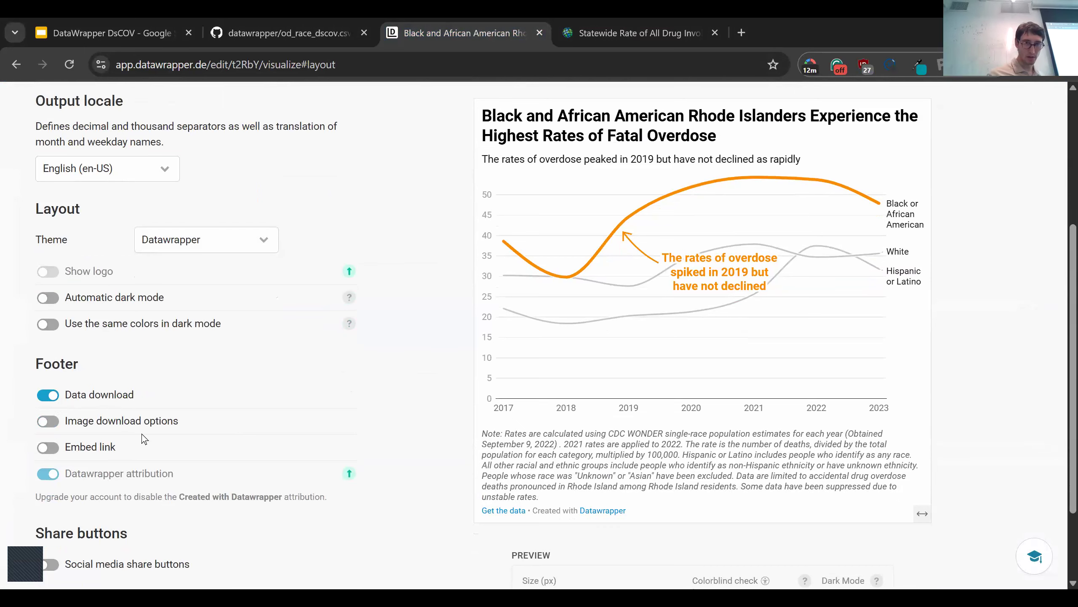
# Enable the Embed link in the chart's footer
pyautogui.scroll(-1, 142, 434)
pyautogui.click(63, 407)
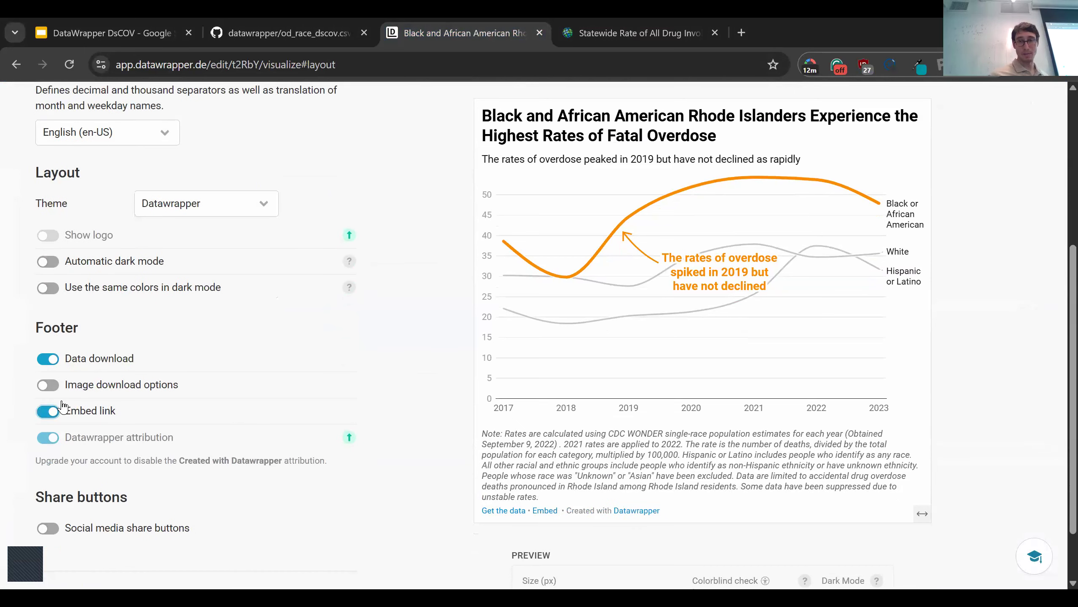
# Try the social media share buttons on the chart with the Share chart URL option, and disable them again
pyautogui.click(126, 536)
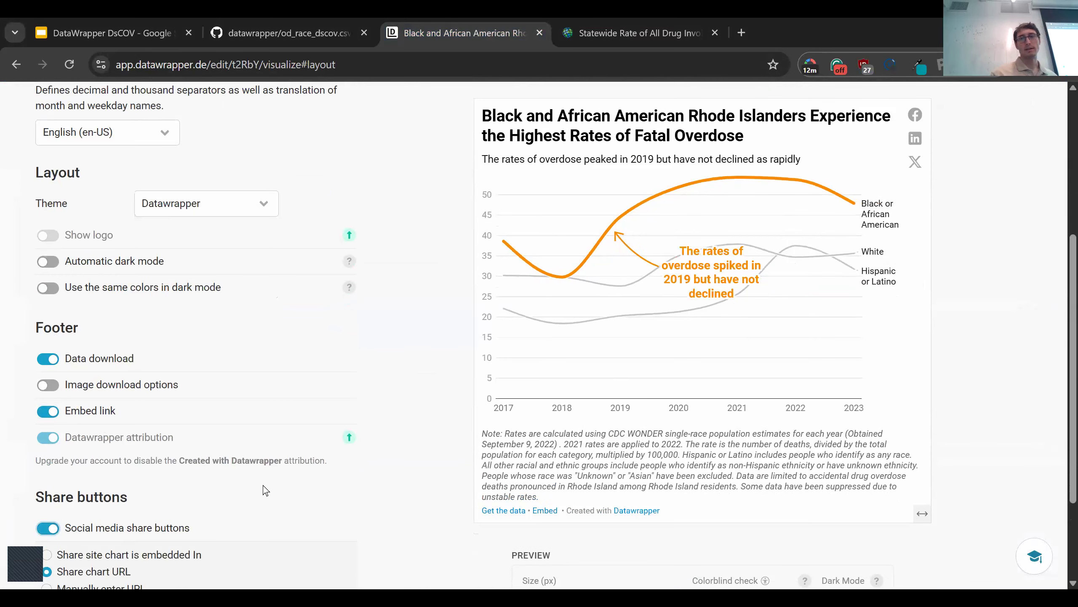
pyautogui.scroll(-2, 250, 529)
pyautogui.scroll(-1, 253, 532)
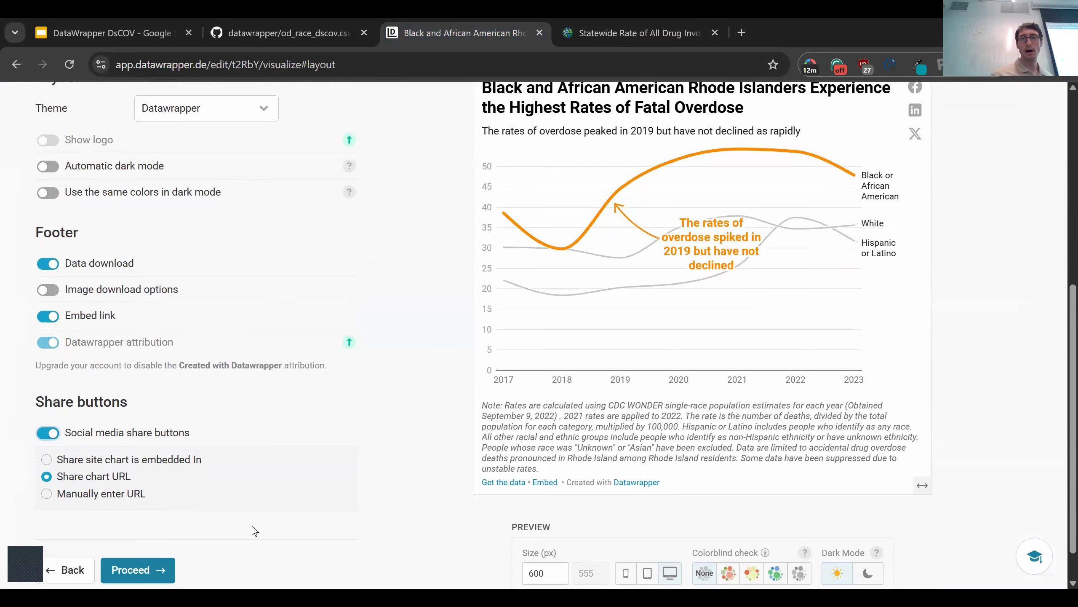
pyautogui.scroll(1, 252, 526)
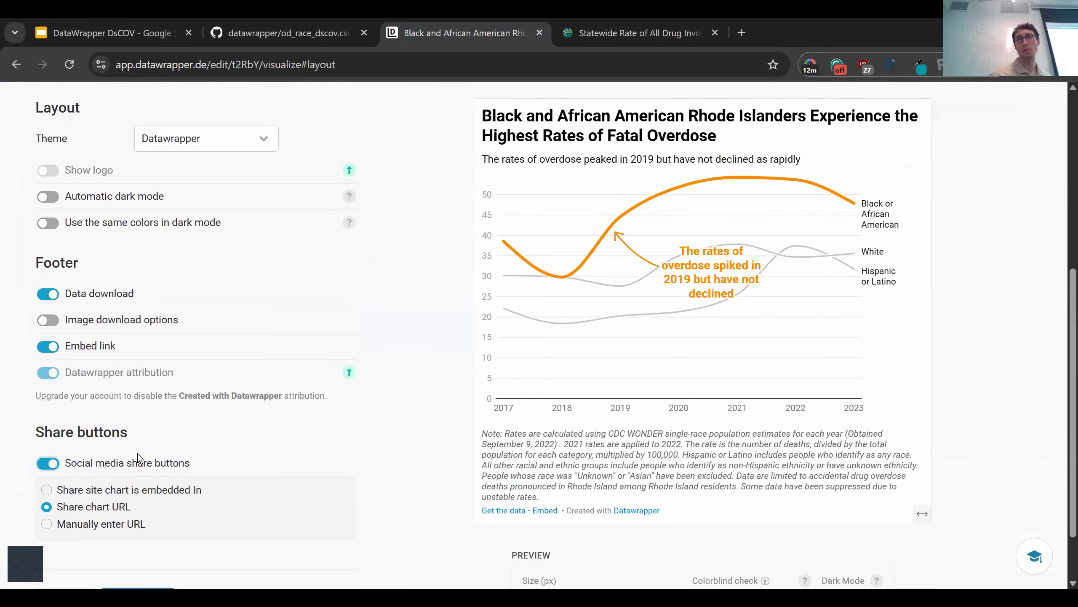
pyautogui.click(137, 453)
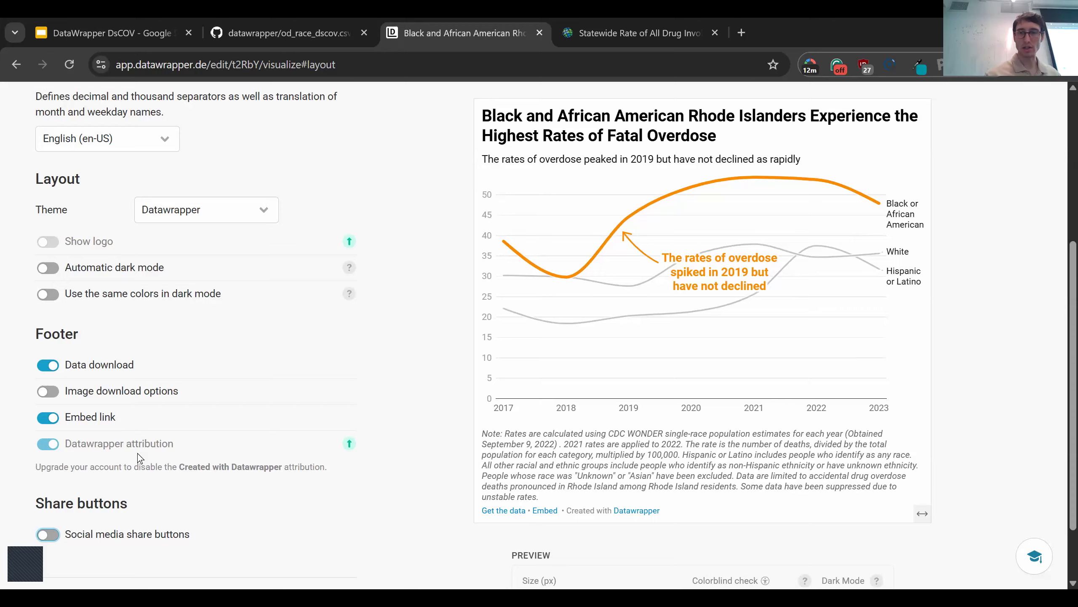
# Proceed to the Publish & Embed stage, review the publishing and export options, and publish the visualization
pyautogui.scroll(6, 137, 453)
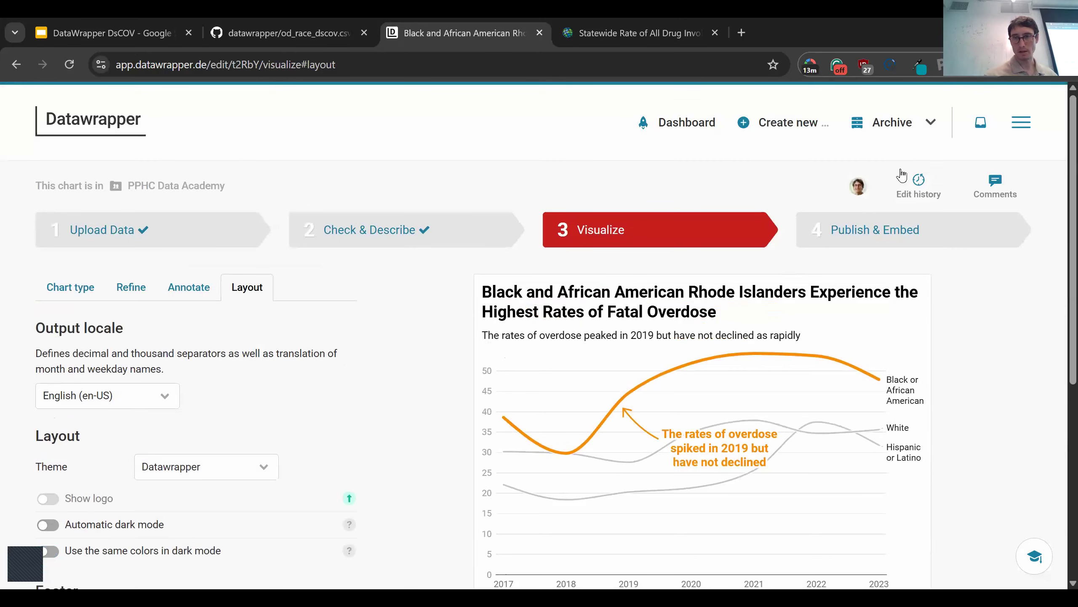
pyautogui.click(843, 235)
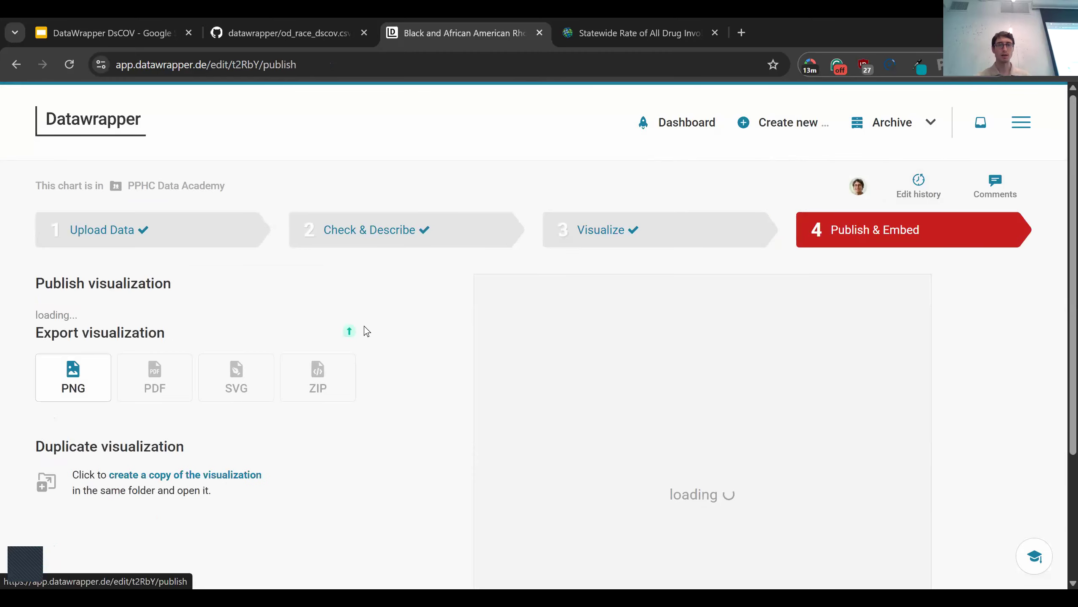
pyautogui.scroll(-2, 364, 326)
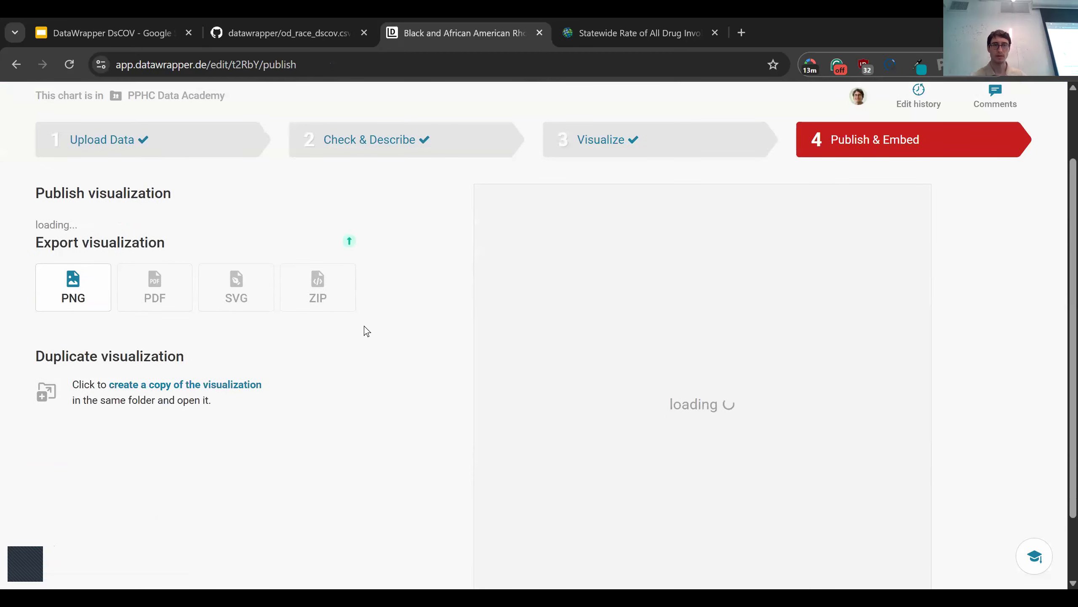
pyautogui.scroll(-1, 364, 325)
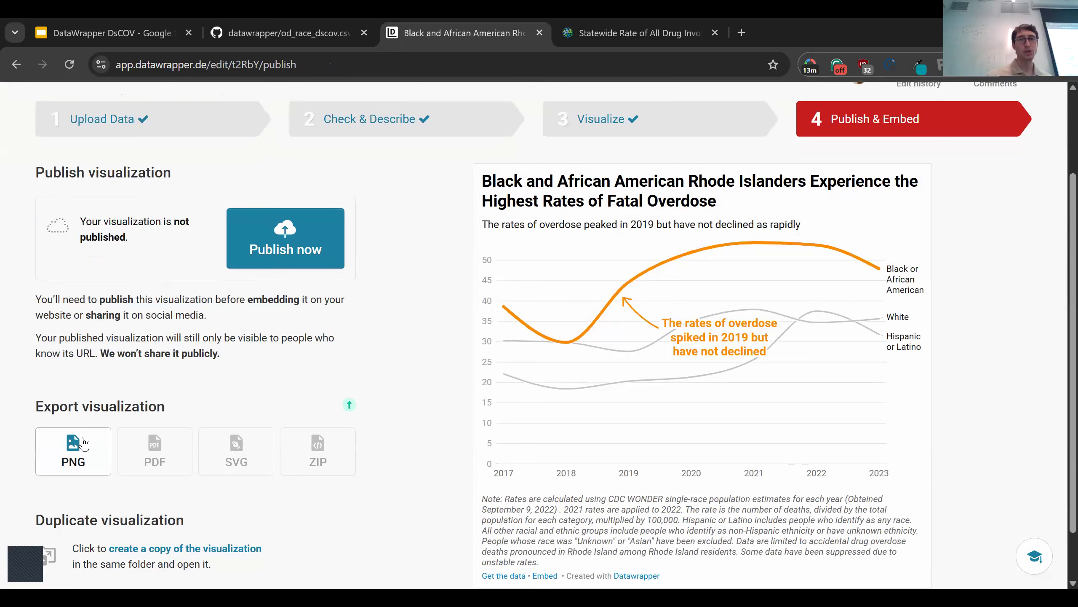
pyautogui.scroll(-1, 84, 444)
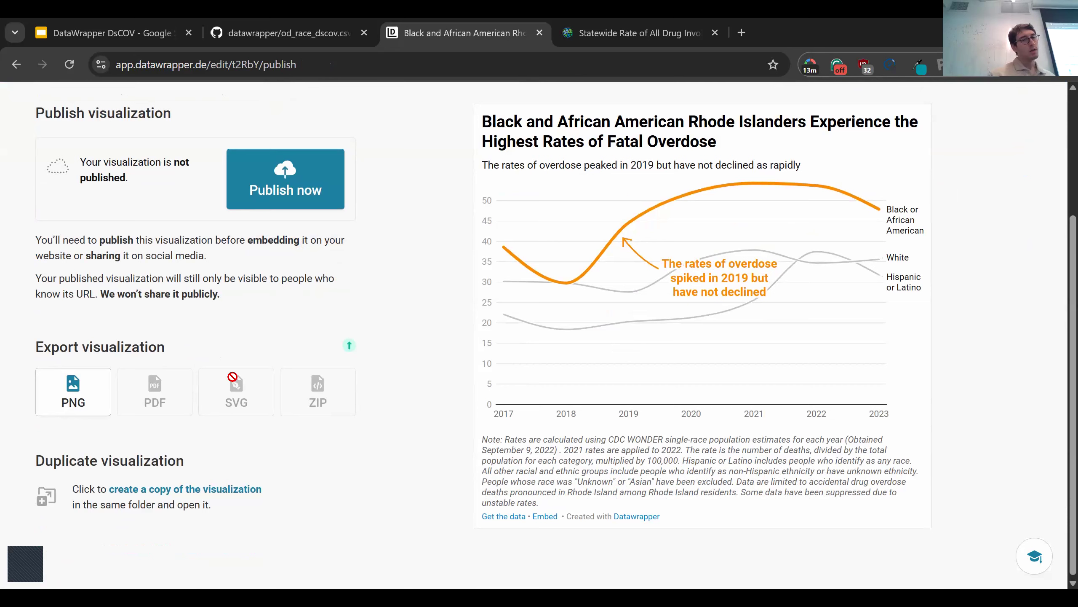
pyautogui.scroll(1, 390, 447)
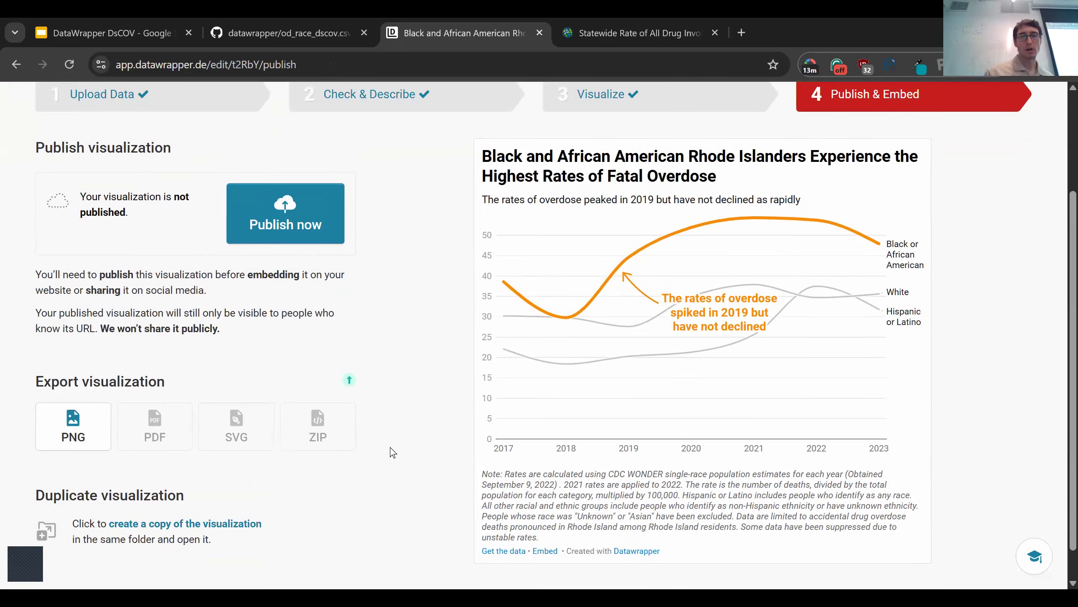
pyautogui.scroll(1, 390, 447)
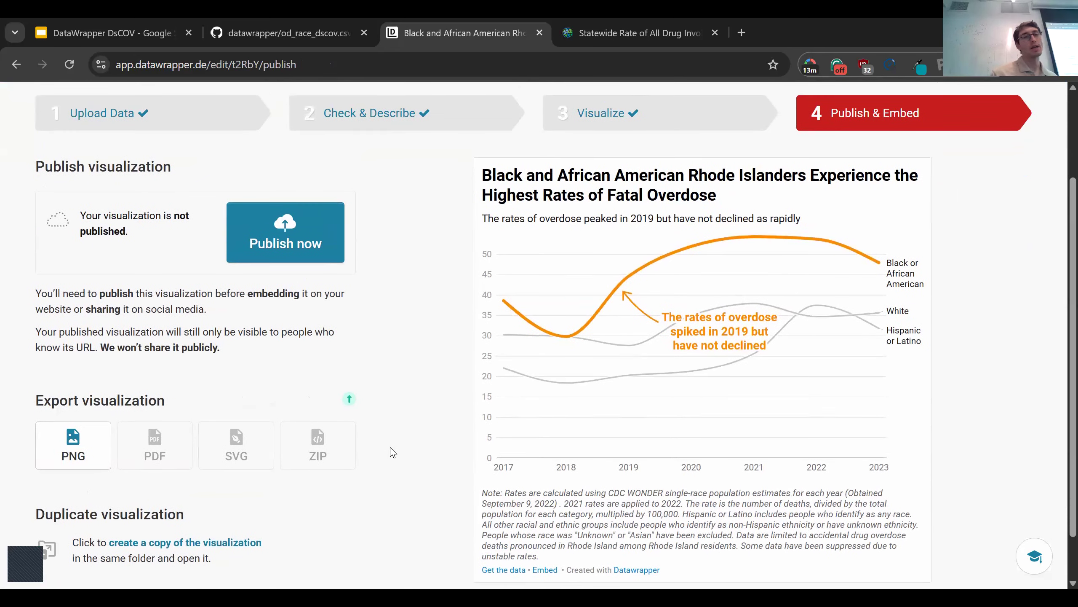
pyautogui.scroll(-1, 390, 447)
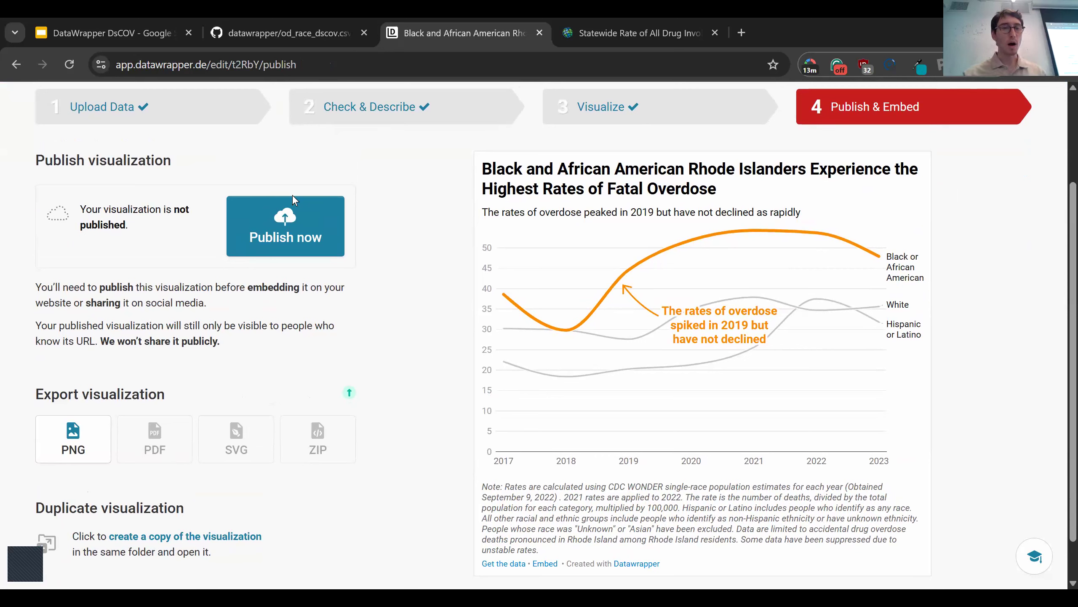
pyautogui.click(312, 214)
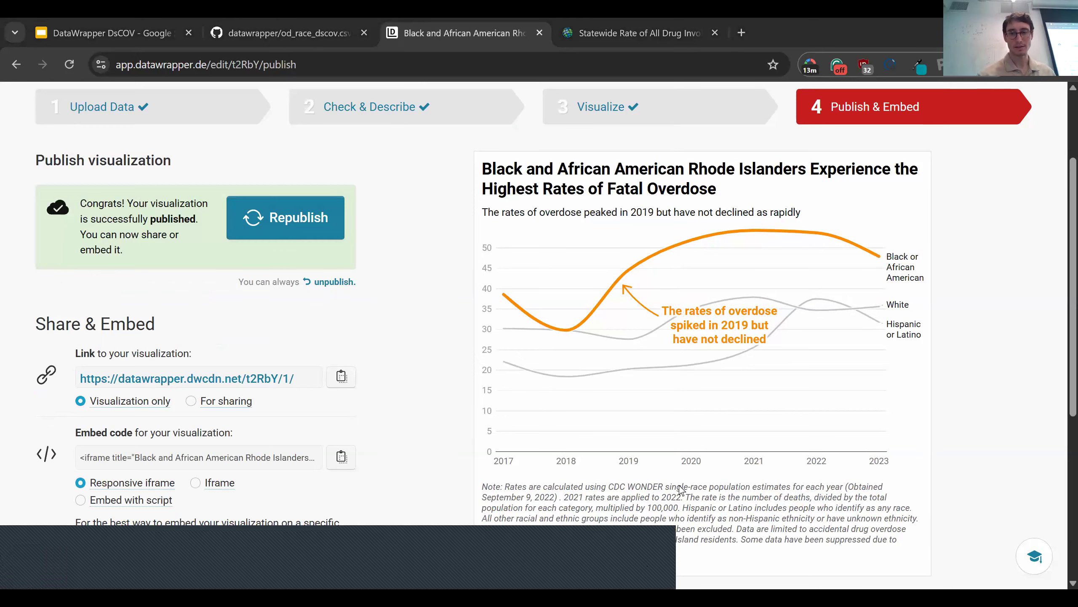
# Go back to the Visualize stage and open the Annotate settings with the chart's title, description and notes
pyautogui.click(596, 103)
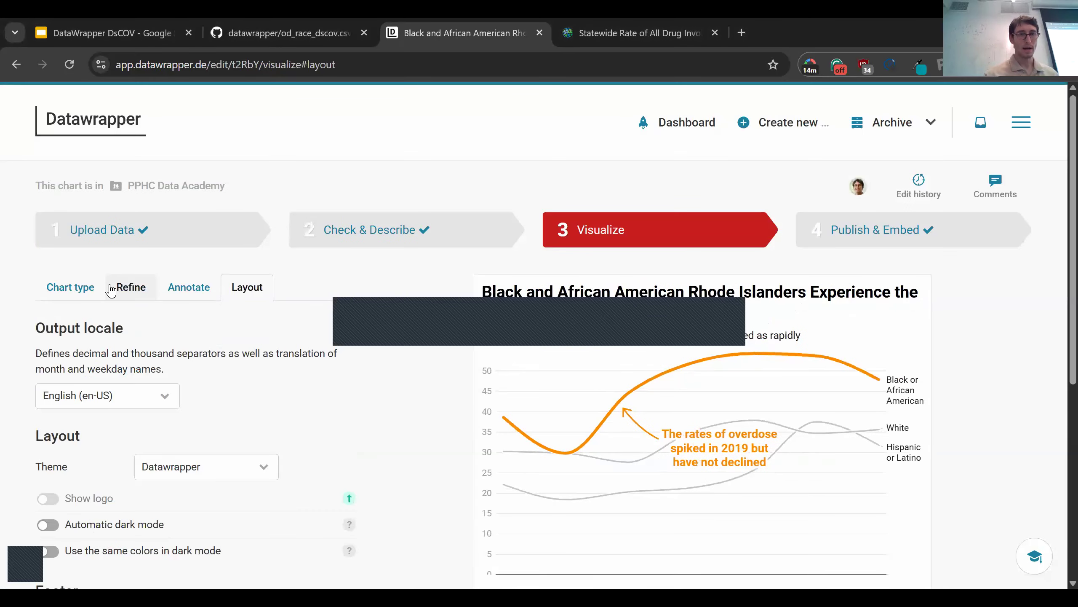
pyautogui.click(111, 291)
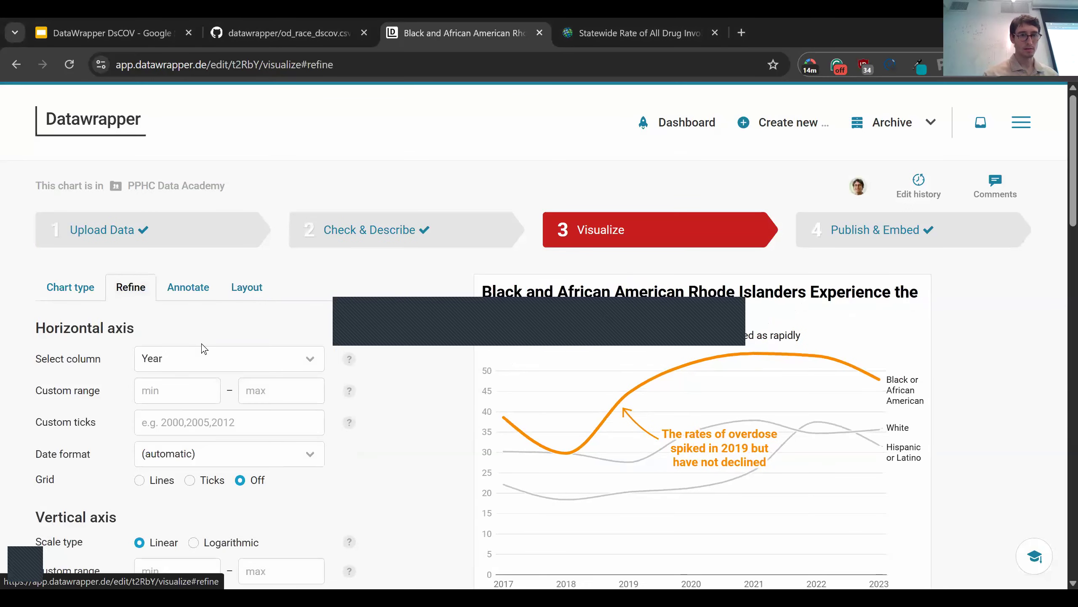
pyautogui.click(201, 298)
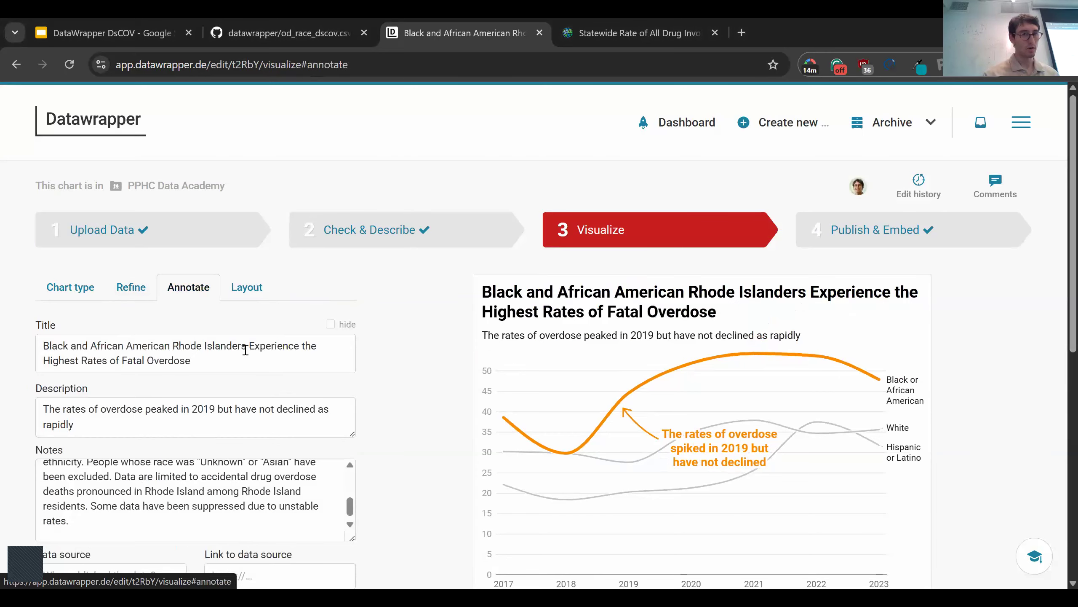
# Review the chart's title, description, notes and text annotation settings against the chart preview
pyautogui.click(246, 349)
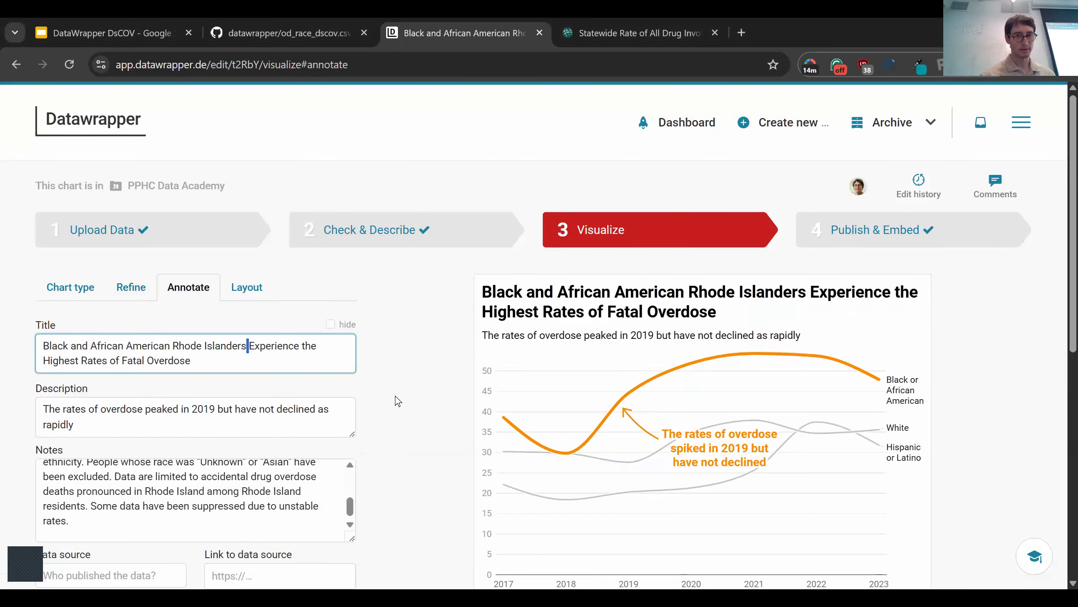
pyautogui.scroll(-5, 395, 396)
pyautogui.scroll(-3, 395, 397)
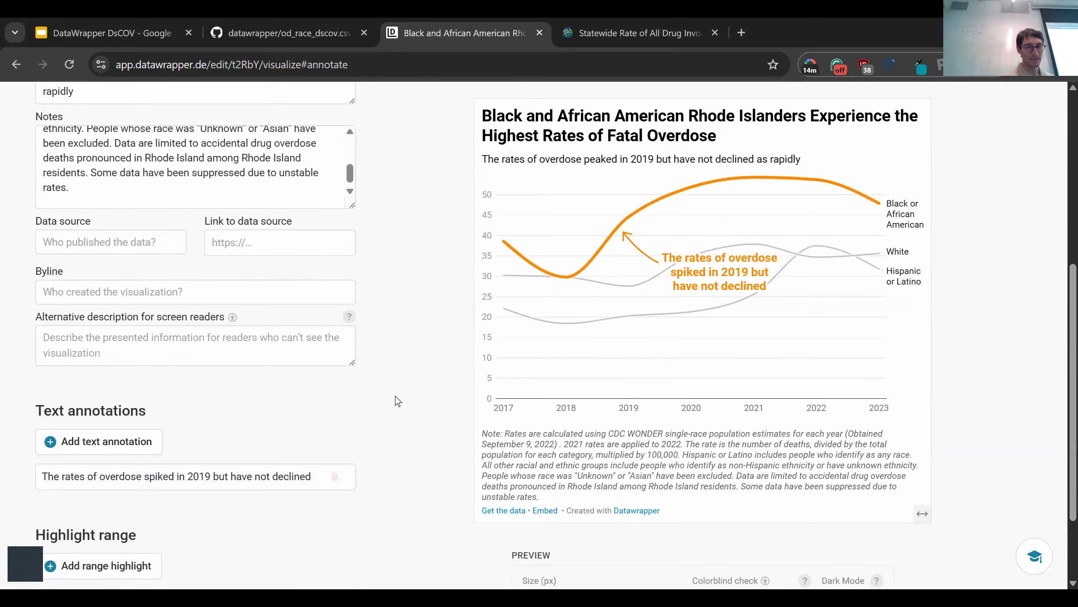
pyautogui.scroll(8, 395, 401)
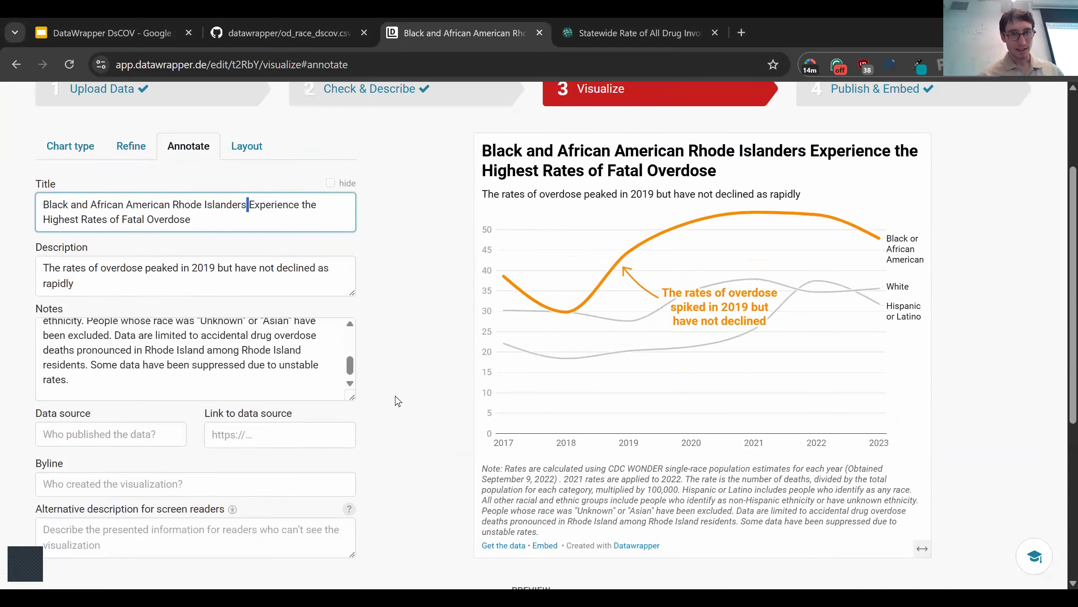
pyautogui.click(242, 217)
pyautogui.click(406, 245)
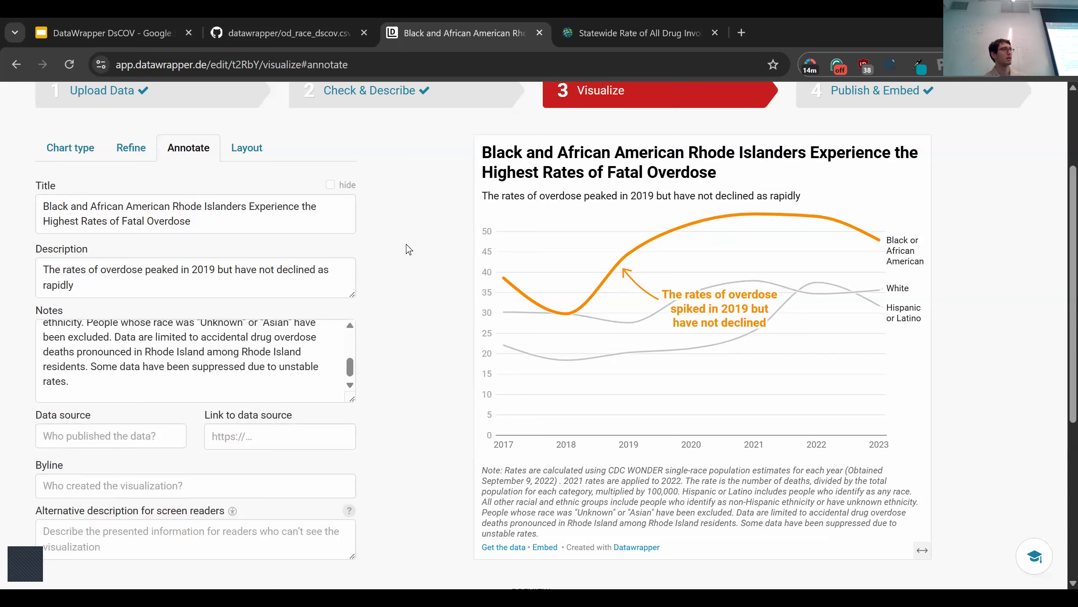
pyautogui.scroll(1, 406, 244)
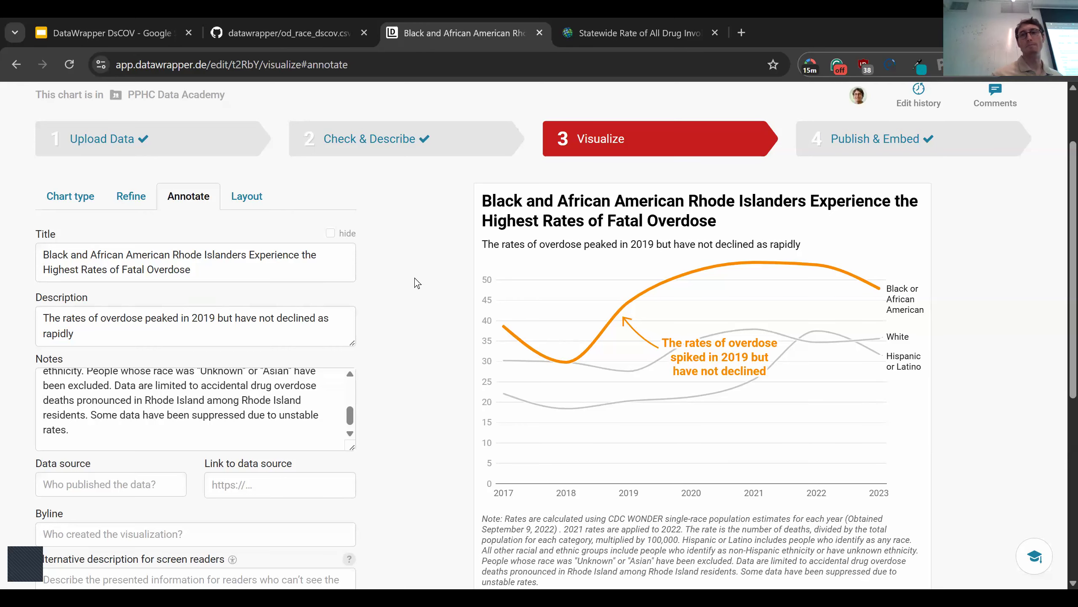
pyautogui.scroll(2, 416, 282)
pyautogui.scroll(-2, 414, 278)
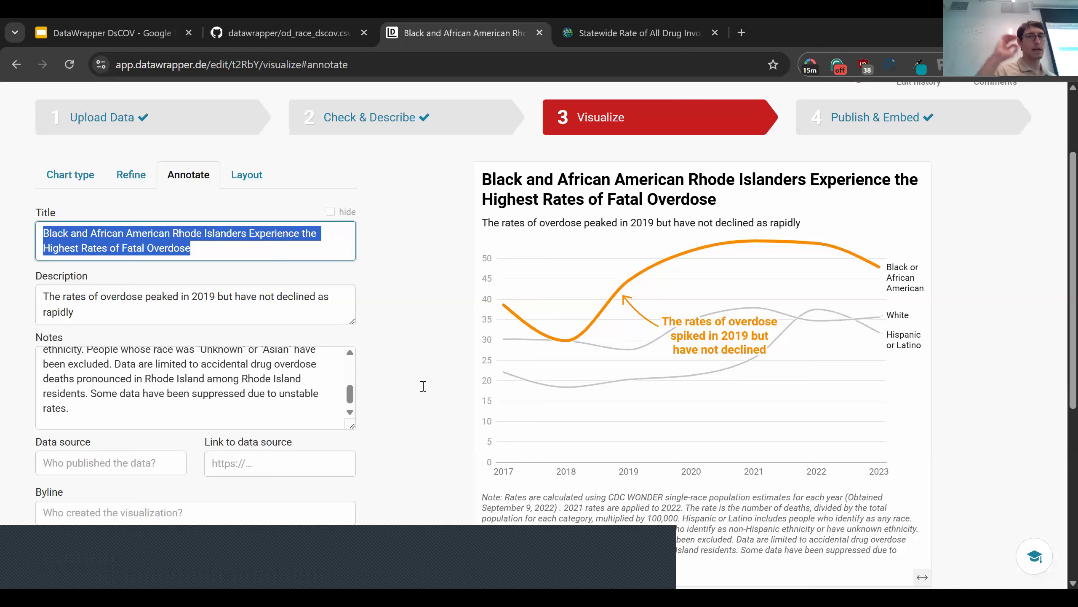
# Try hiding the chart's title, and show it again
pyautogui.click(254, 256)
pyautogui.click(382, 245)
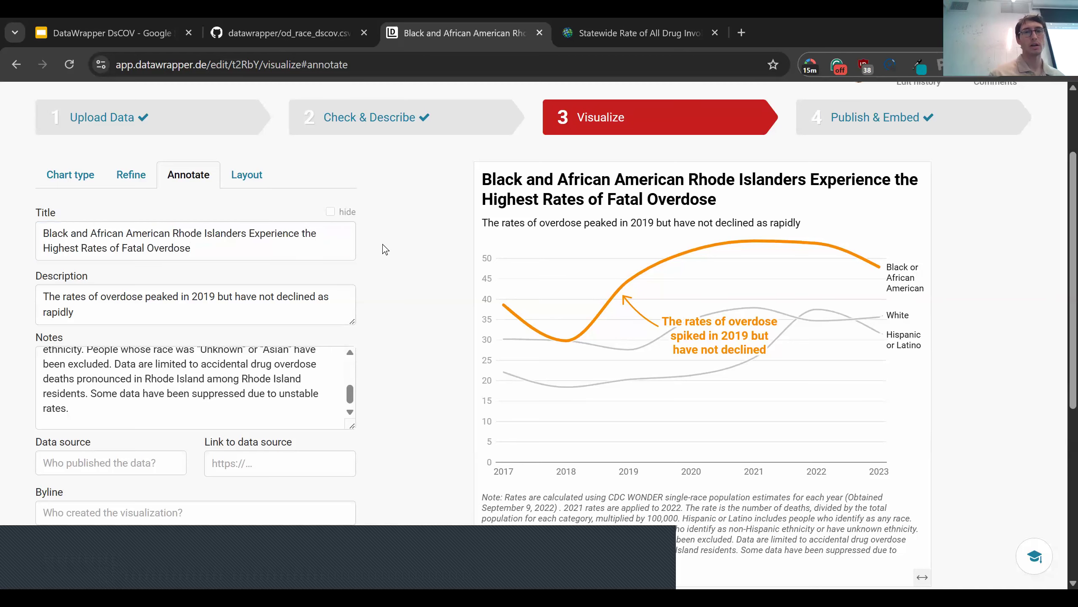
pyautogui.click(331, 212)
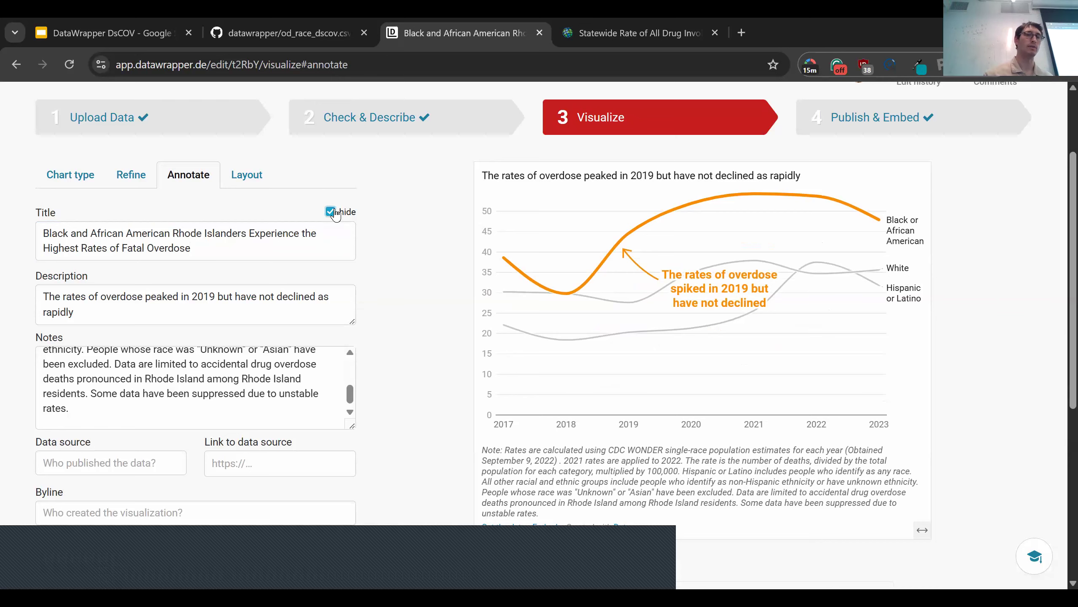
pyautogui.click(335, 215)
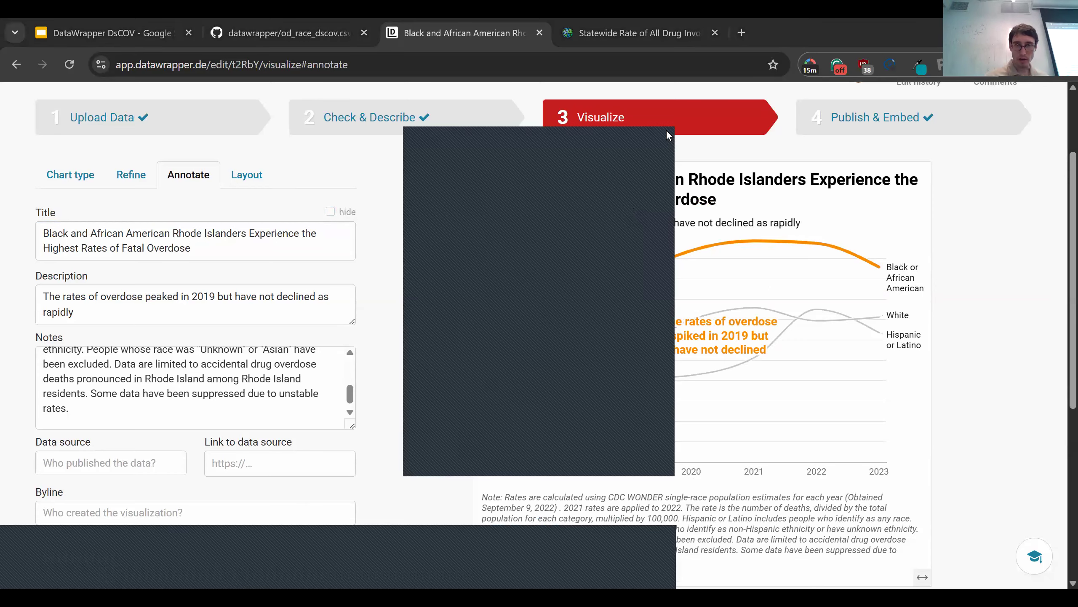
# Try rewording and replacing the chart's description, and undo all the edits to restore the original text
pyautogui.scroll(-3, 428, 353)
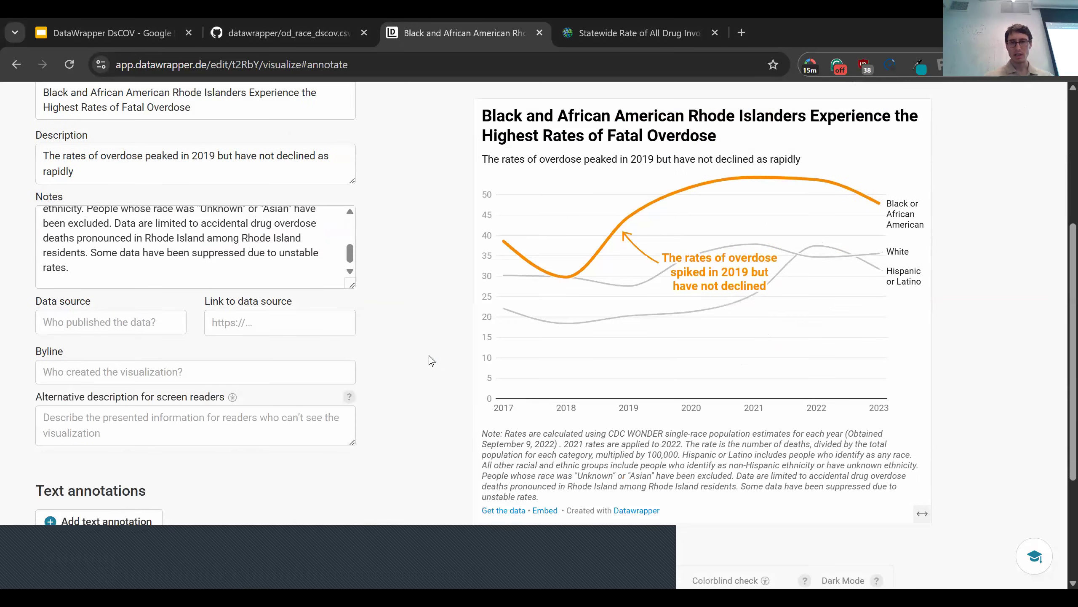
pyautogui.write('.')
pyautogui.hotkey('ctrl', 'BackSpace')
pyautogui.write('re')
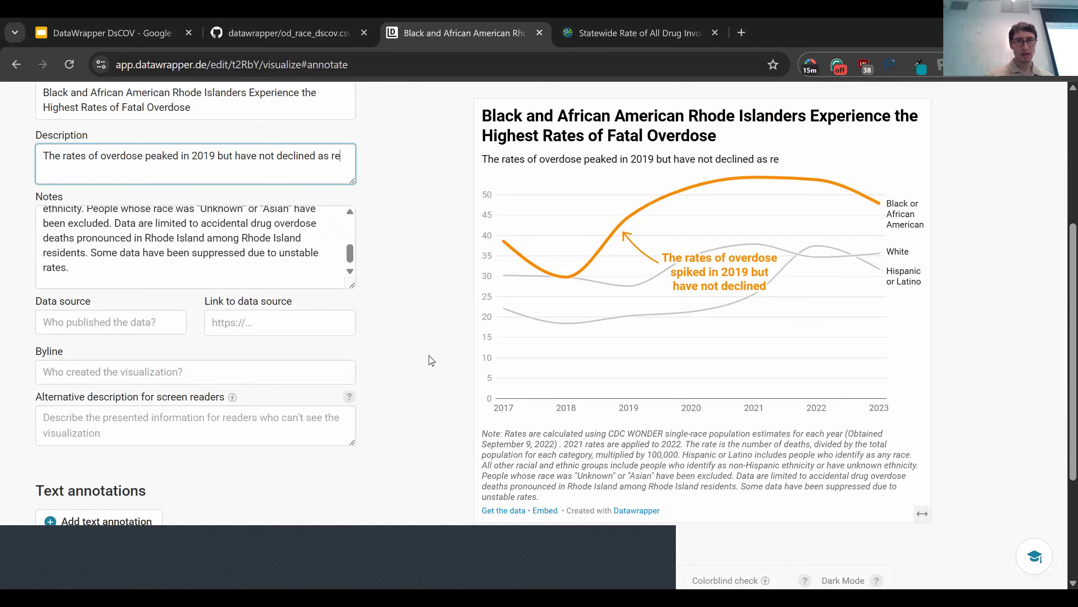
pyautogui.hotkey('ctrl', 'a')
pyautogui.write('Th')
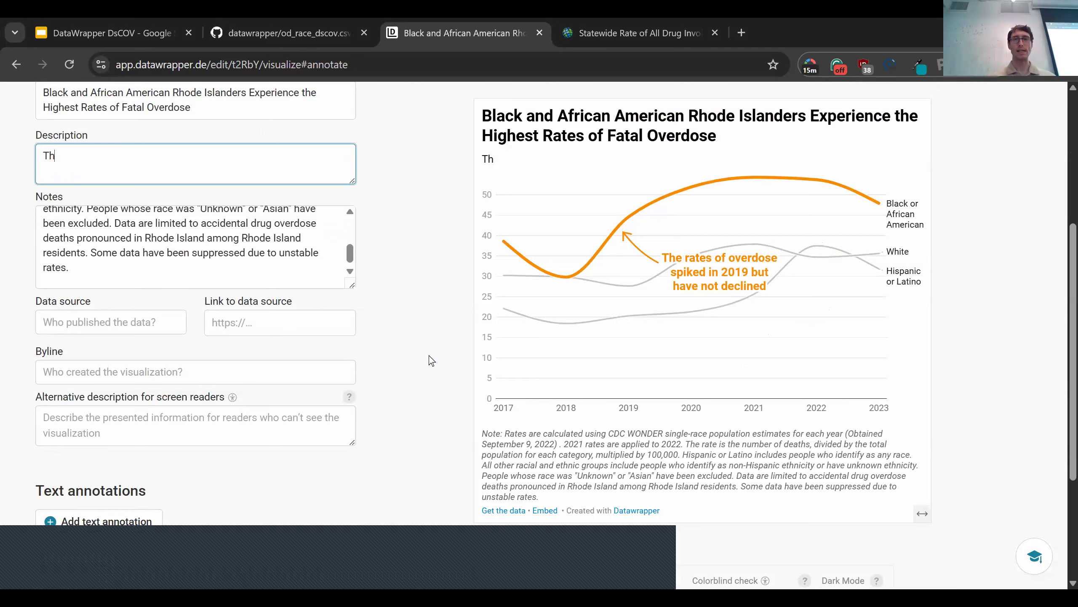
pyautogui.press('BackSpace')
pyautogui.press('BackSpace')
pyautogui.hotkey('ctrl', 'z')
pyautogui.hotkey('ctrl', 'z')
pyautogui.hotkey('ctrl', 'z')
pyautogui.hotkey('ctrl', 'z')
pyautogui.hotkey('ctrl', 'z')
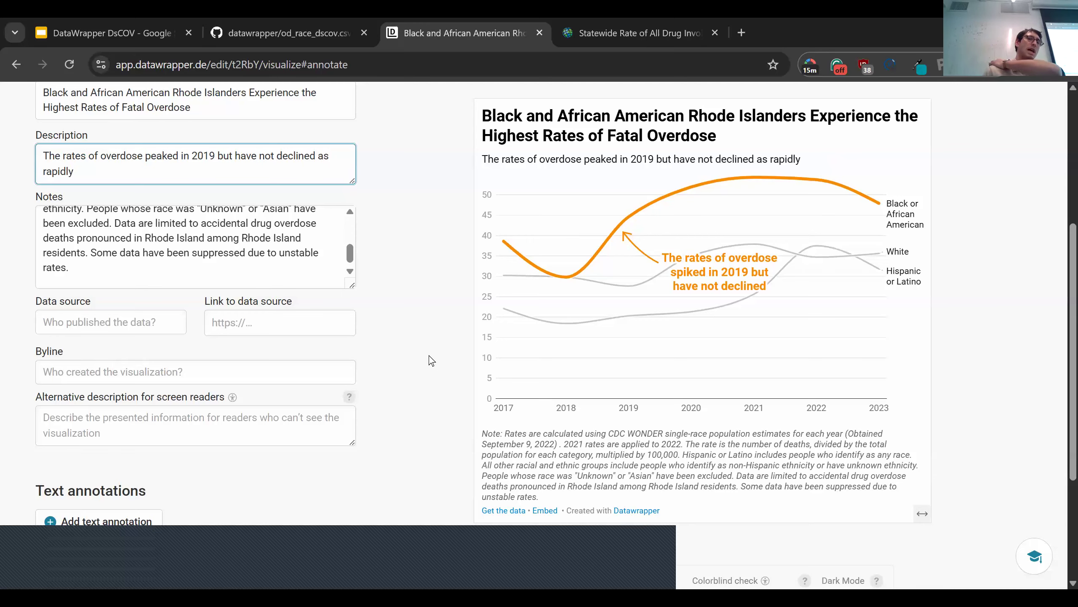
pyautogui.click(429, 356)
# Preview the April 25, 2025 12:28 PM and 12:29 PM versions in the edit history, and leave it without restoring either
pyautogui.scroll(5, 429, 355)
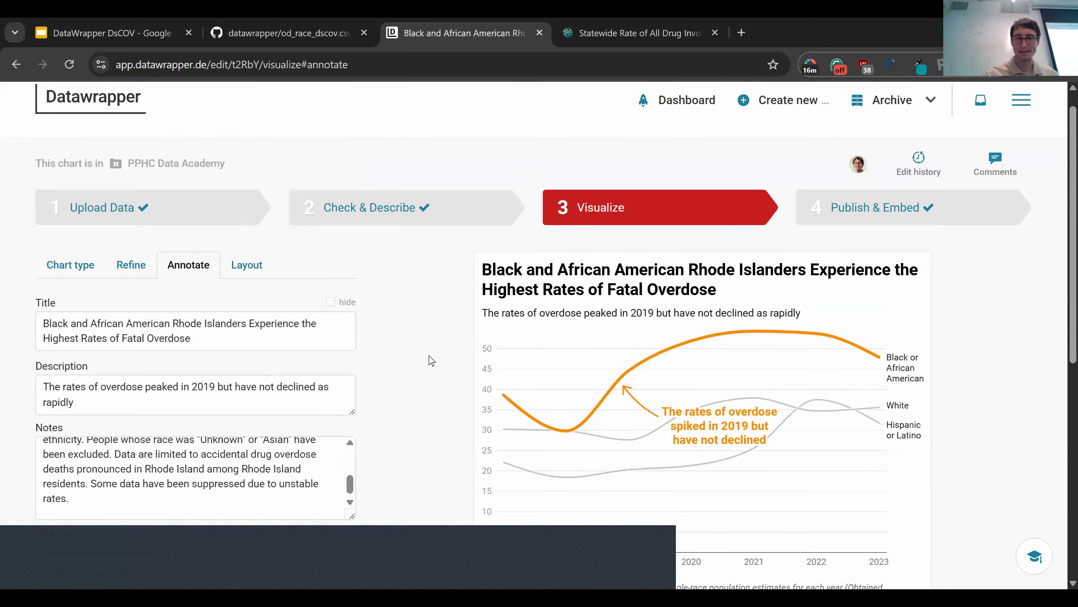
pyautogui.scroll(-5, 429, 359)
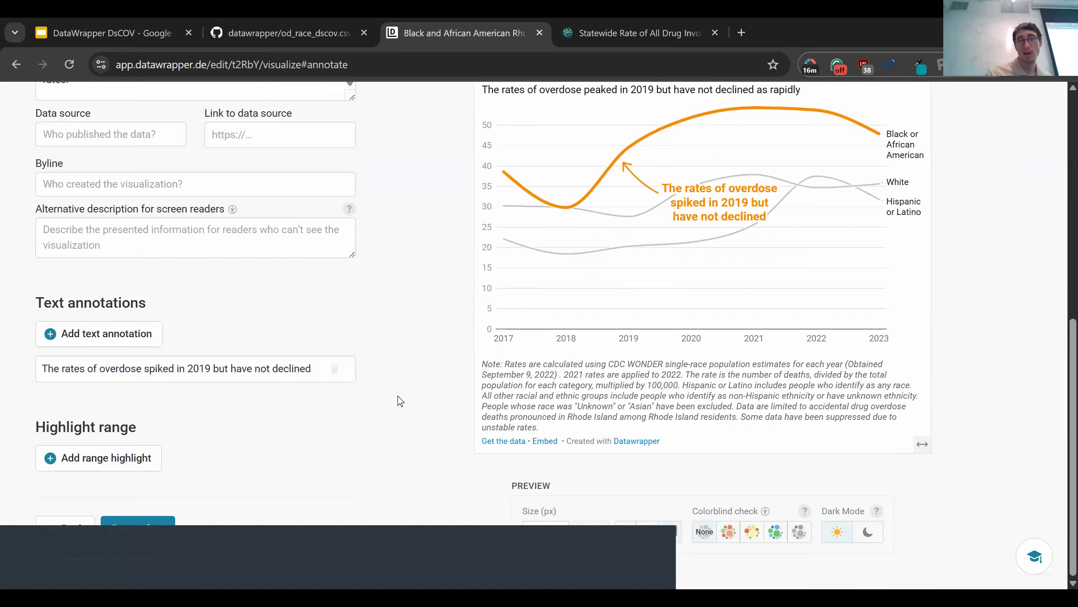
pyautogui.scroll(5, 398, 401)
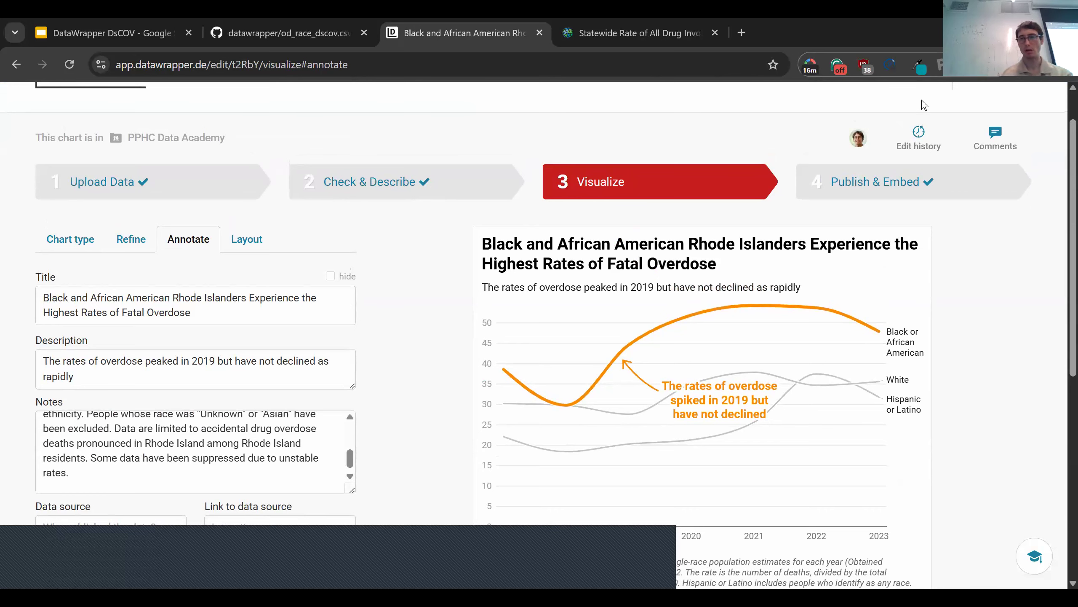
pyautogui.click(913, 141)
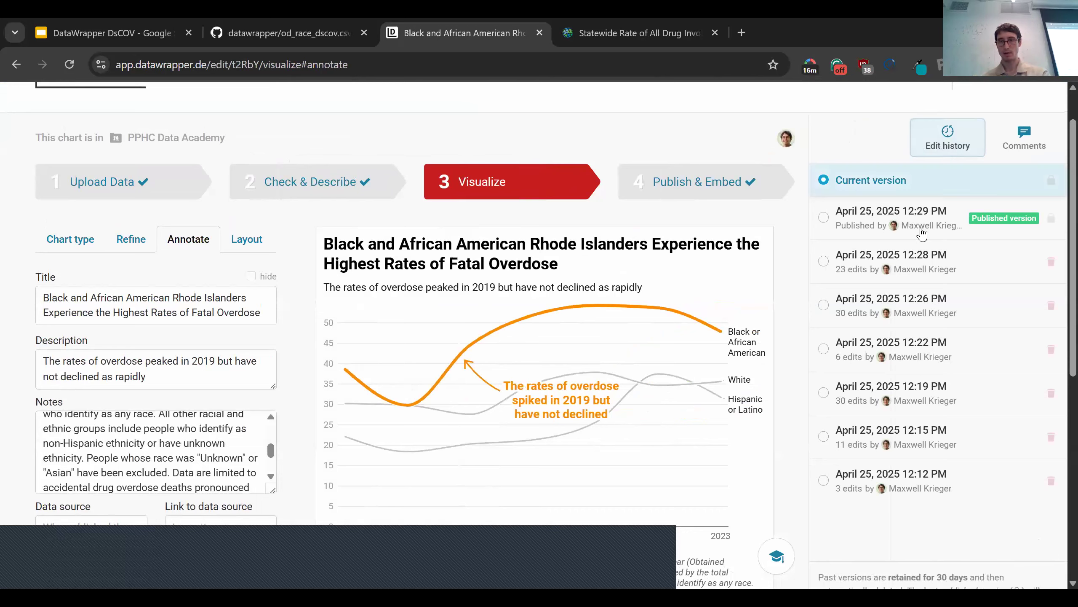
pyautogui.click(931, 257)
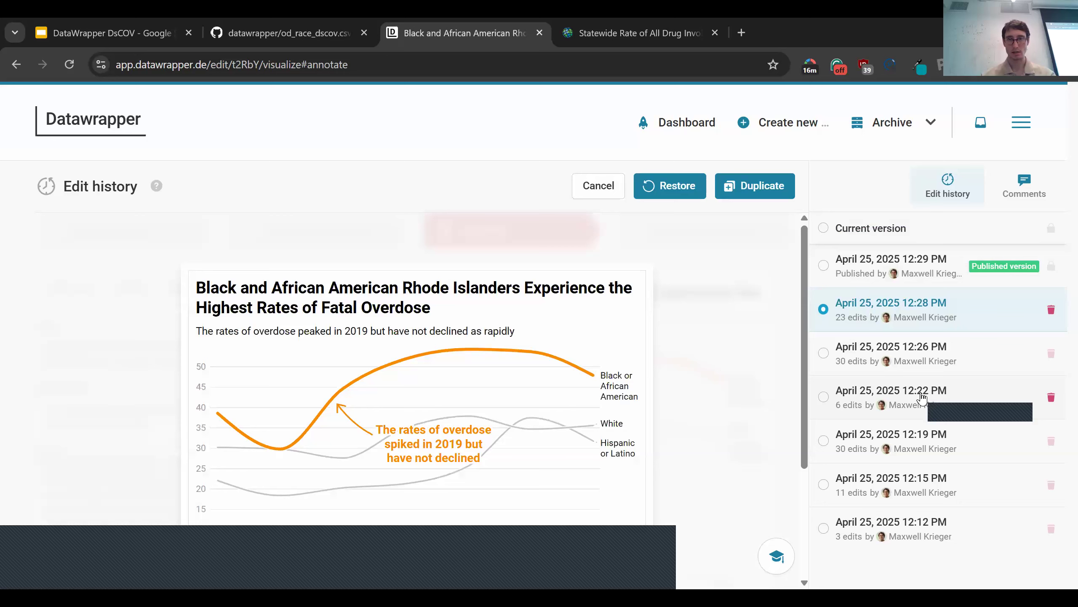
pyautogui.click(943, 288)
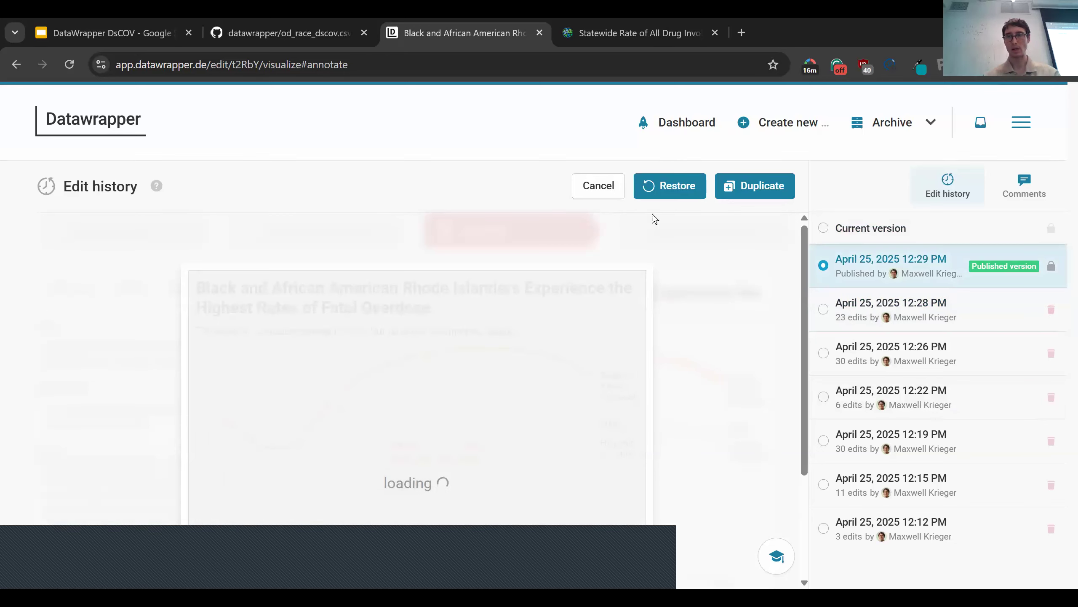
pyautogui.click(605, 192)
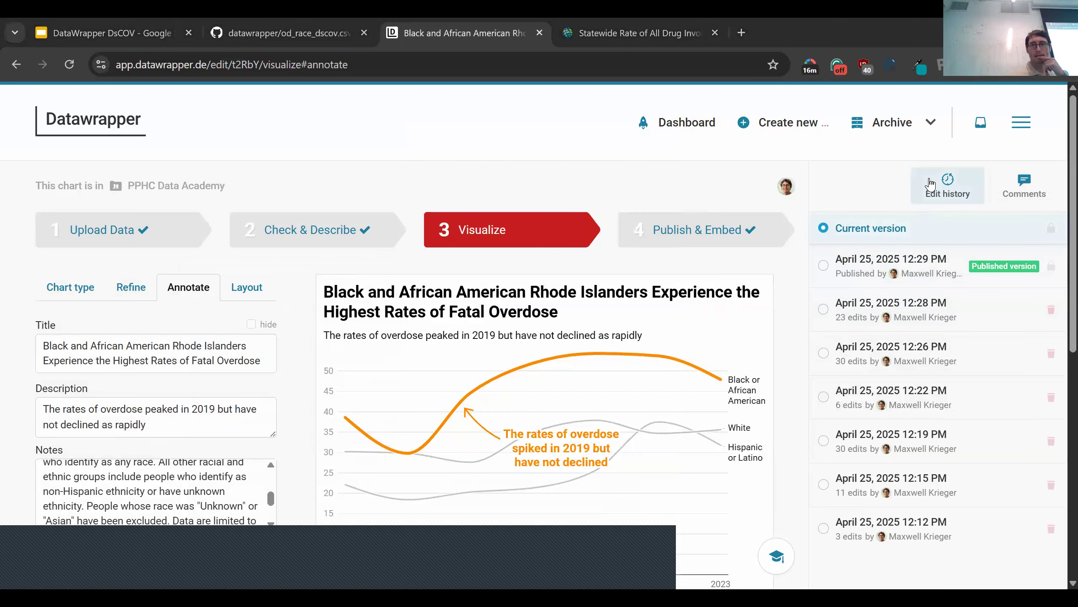
pyautogui.click(929, 184)
# Return to the Publish & Embed stage, copy the visualization-only link, and select the responsive iframe embed code
pyautogui.click(894, 246)
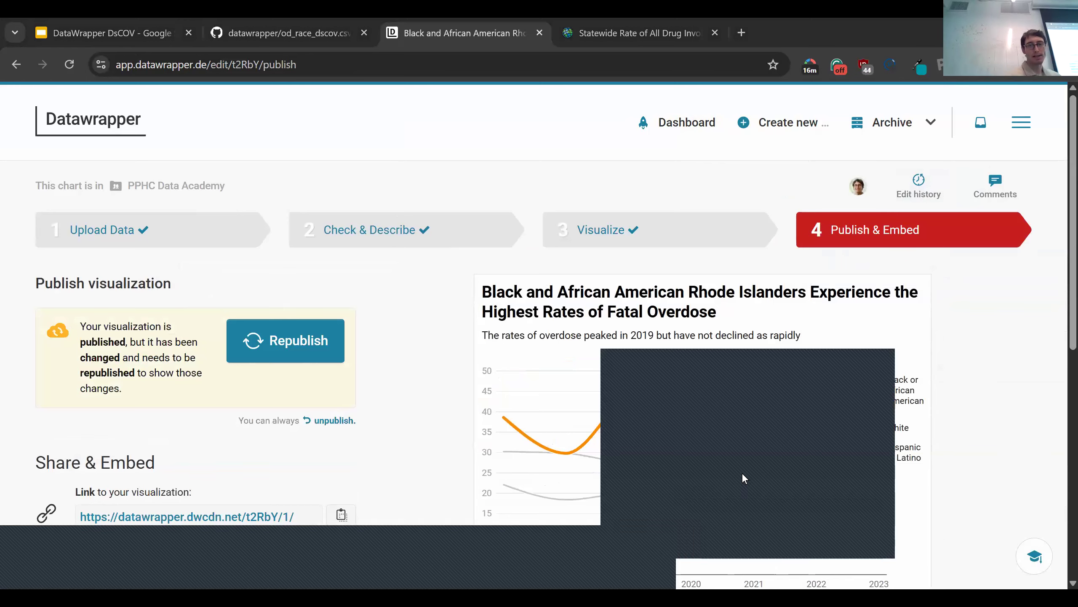
pyautogui.scroll(-3, 439, 472)
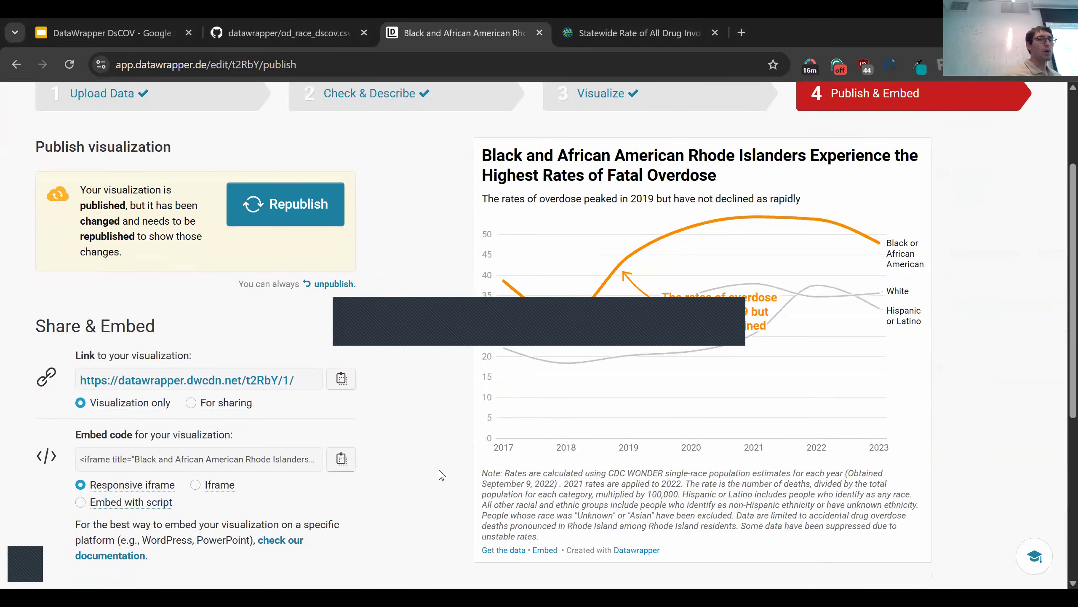
pyautogui.scroll(-1, 439, 470)
pyautogui.click(341, 368)
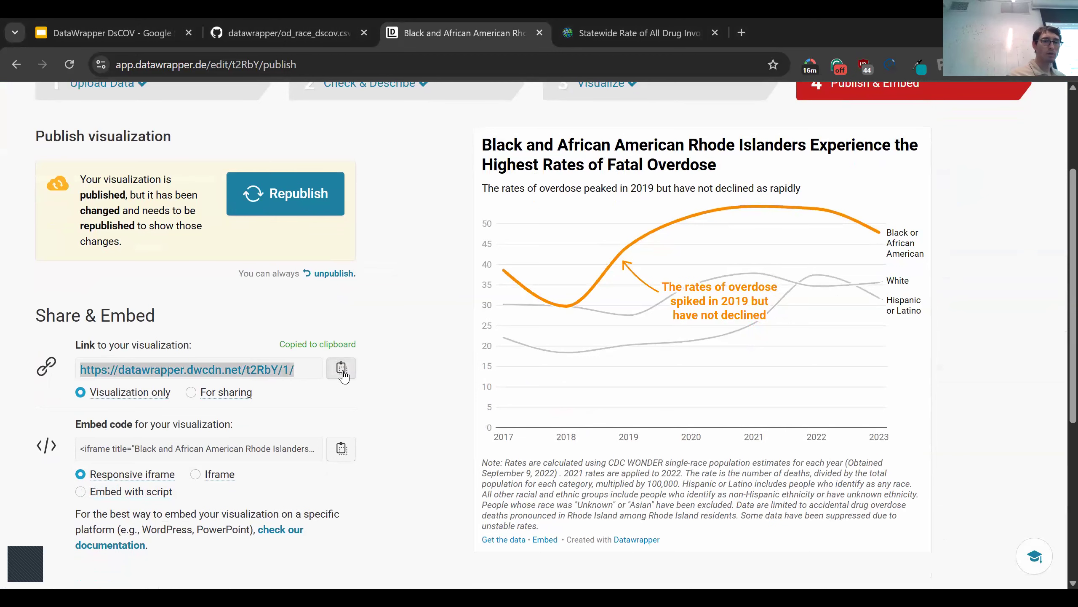
pyautogui.click(201, 455)
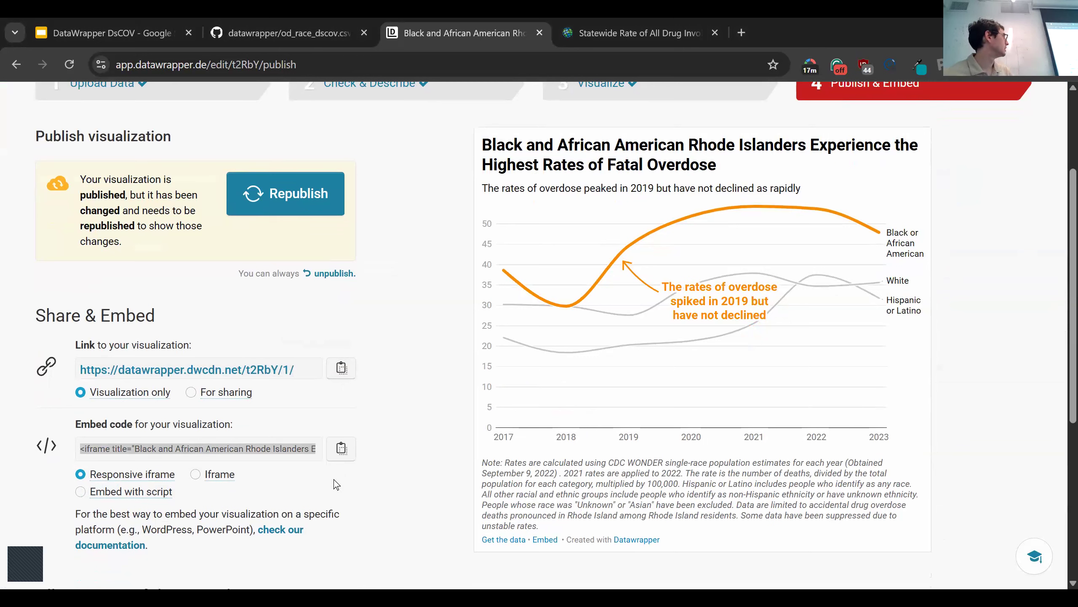
pyautogui.click(917, 546)
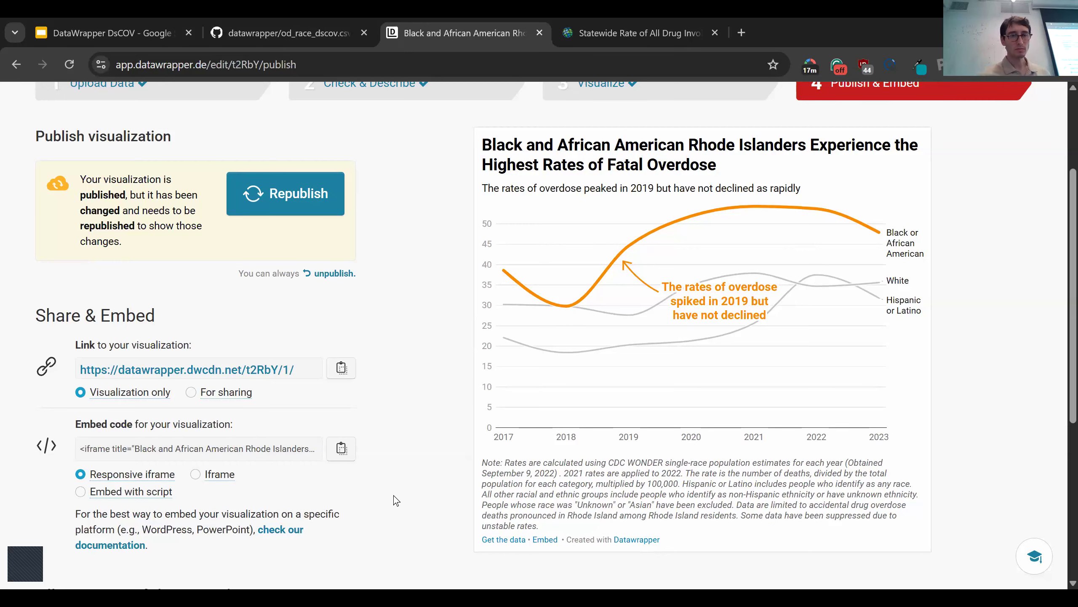
# Look over the reuse, export, duplicate and republish options of the Publish & Embed stage
pyautogui.scroll(-5, 393, 496)
pyautogui.scroll(-2, 394, 496)
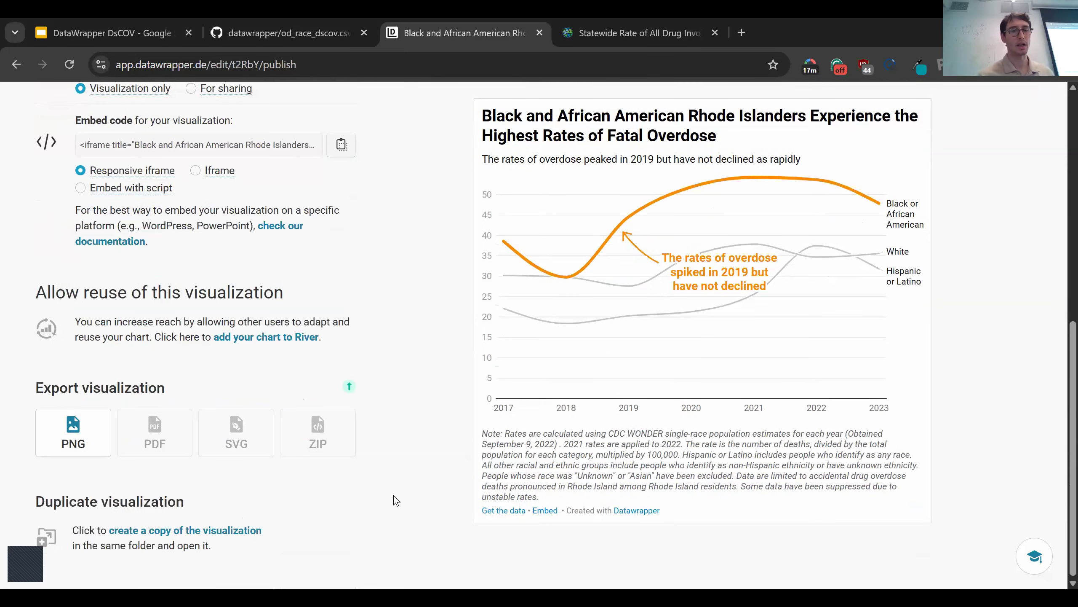
pyautogui.scroll(10, 393, 496)
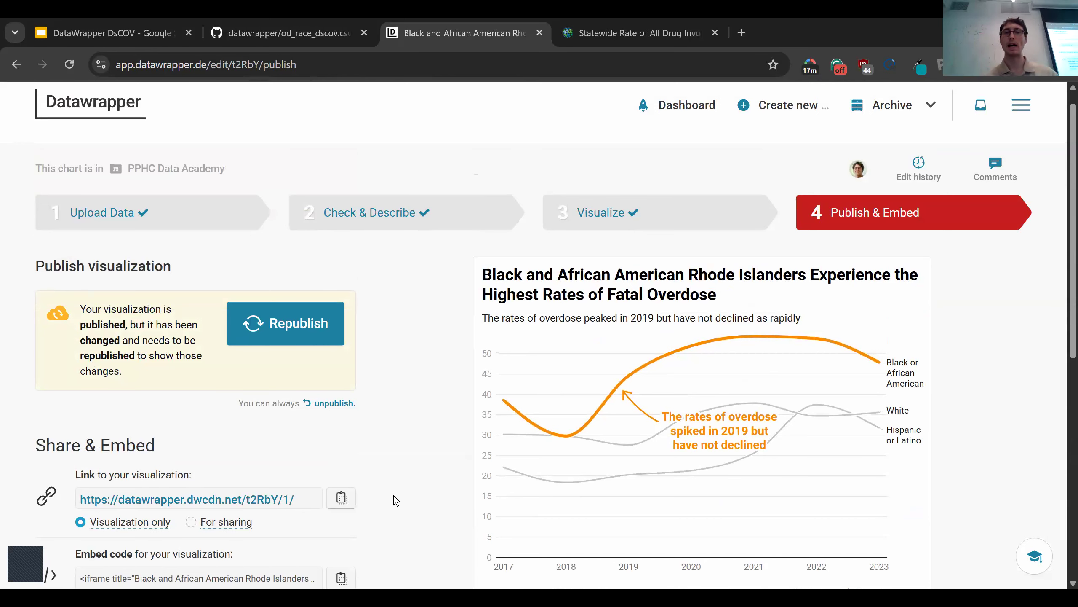
pyautogui.scroll(-1, 505, 443)
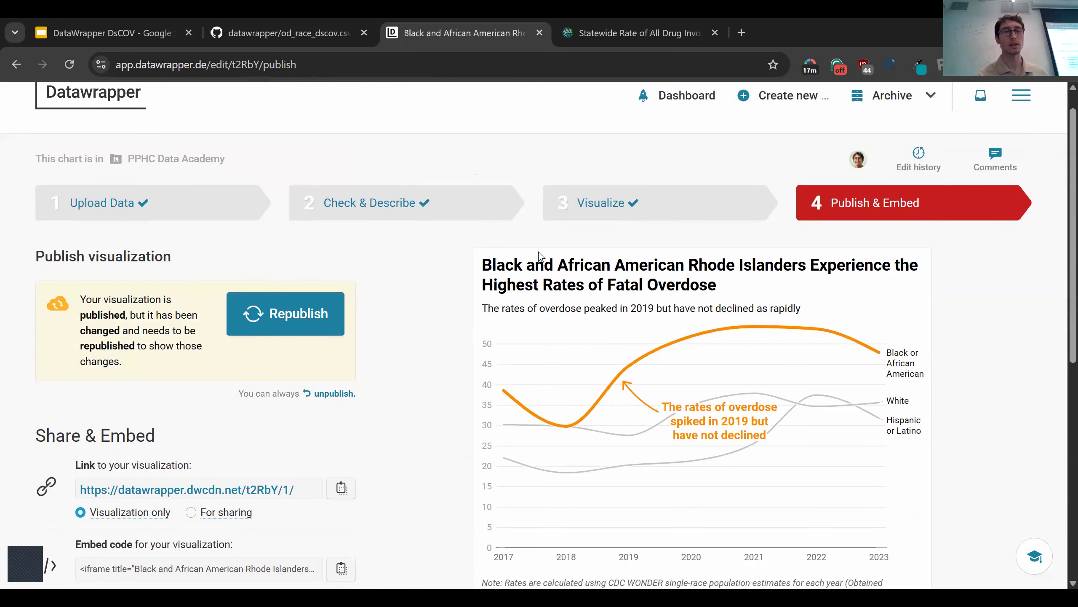
pyautogui.scroll(-2, 377, 391)
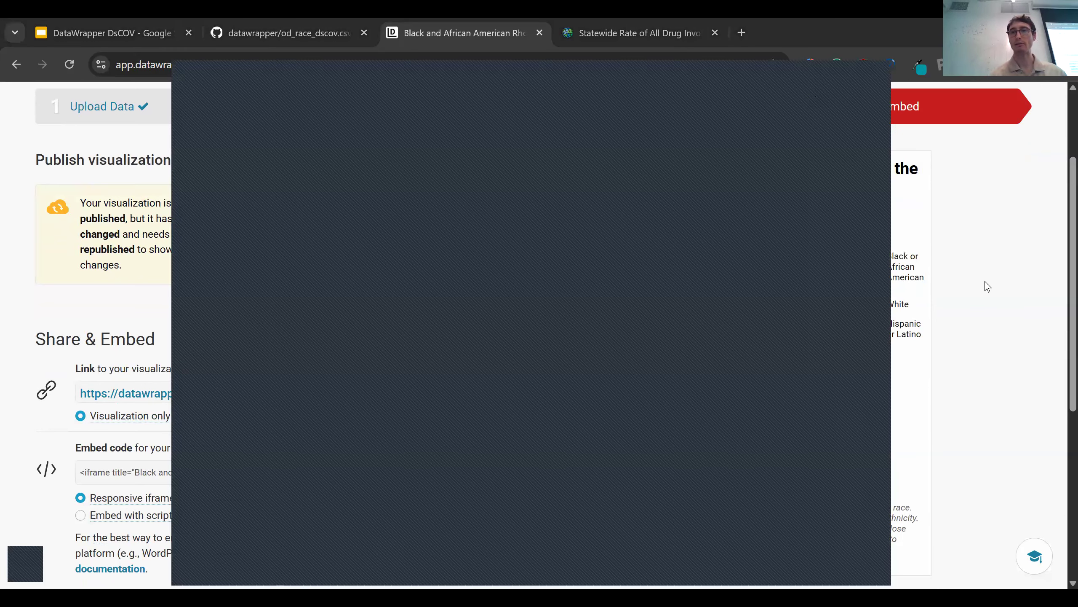
pyautogui.scroll(3, 985, 282)
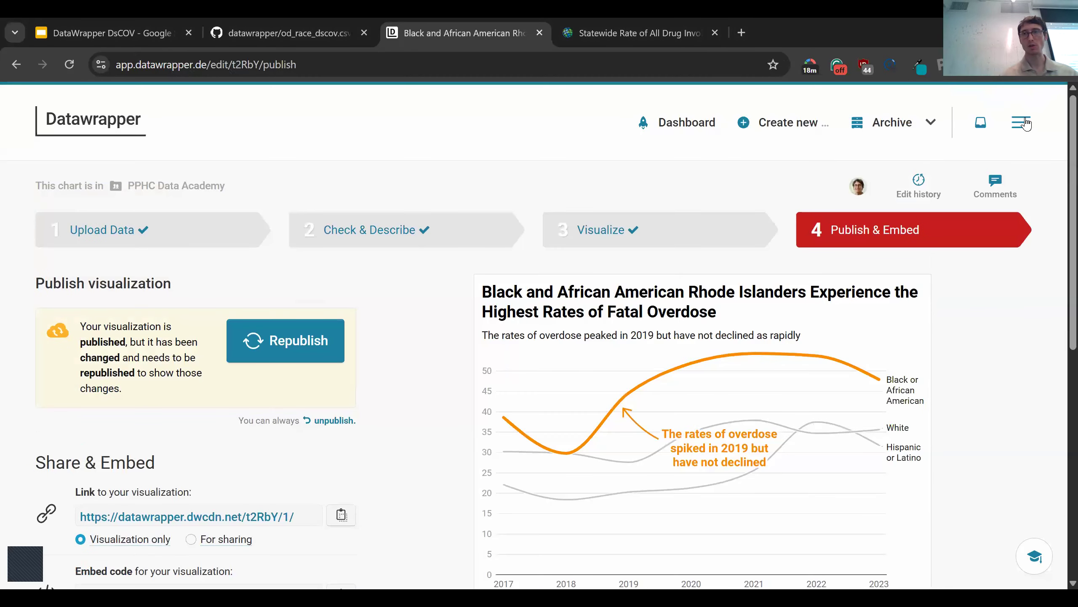
# Open the Datawrapper Academy and browse its help article categories down to the end of the page
pyautogui.click(1024, 122)
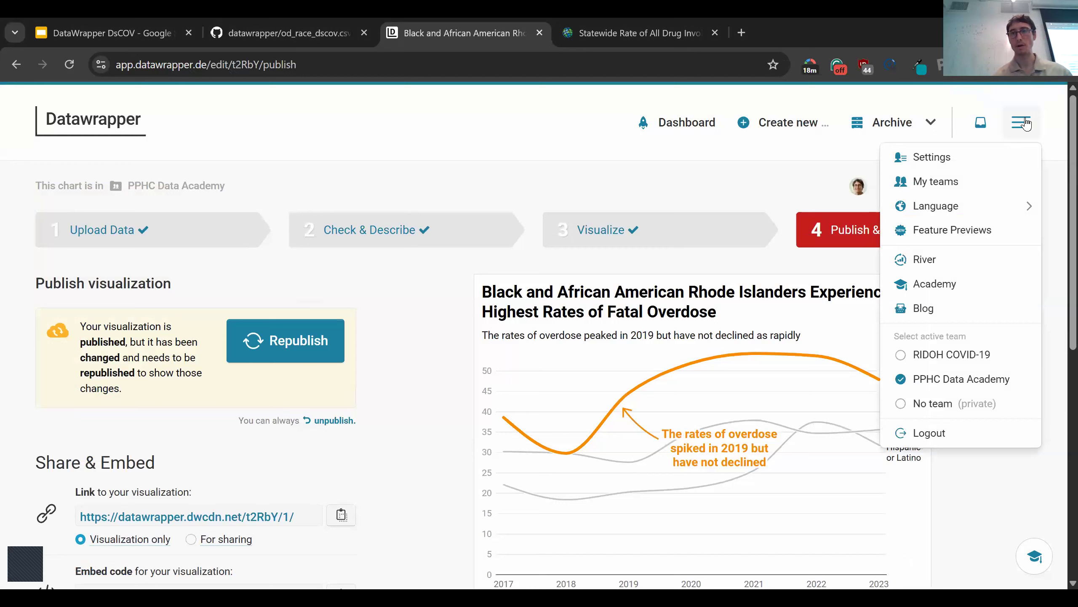
pyautogui.click(929, 286)
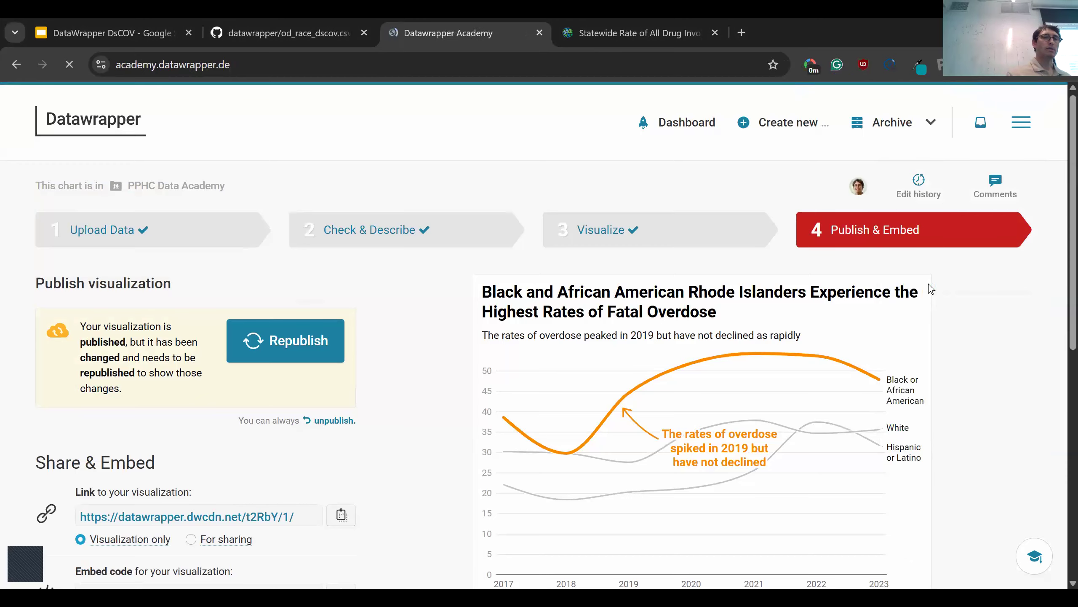
pyautogui.scroll(-6, 469, 345)
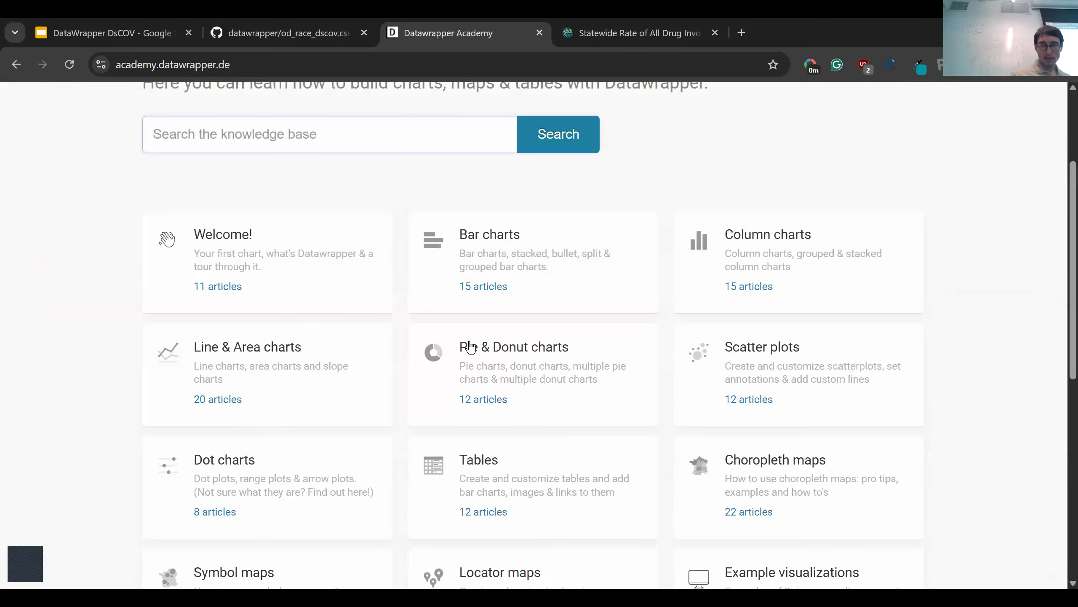
pyautogui.scroll(-1, 688, 344)
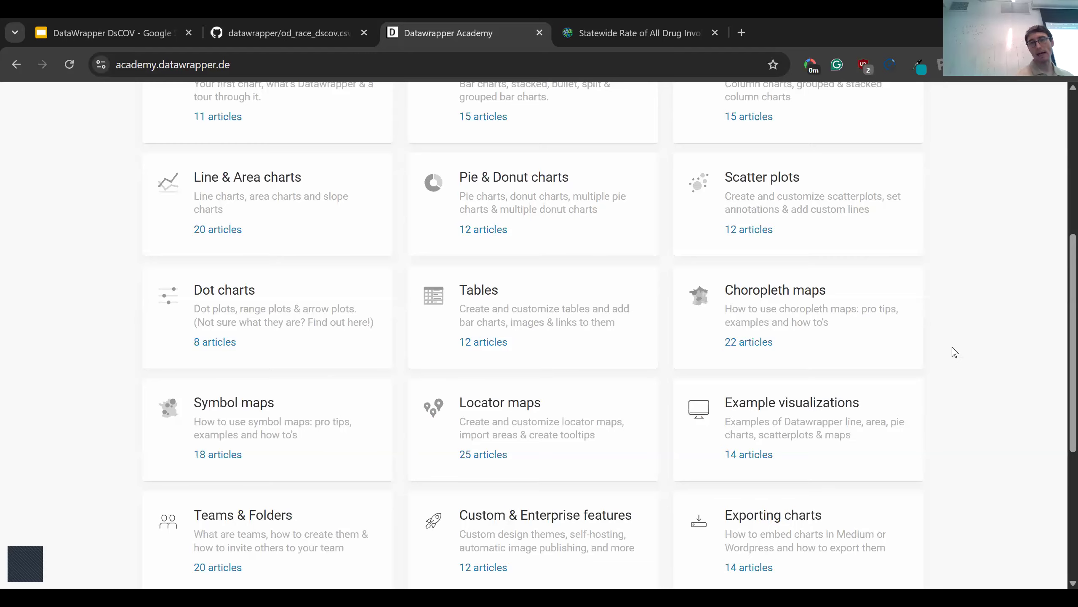
pyautogui.scroll(-5, 952, 349)
pyautogui.scroll(-2, 953, 348)
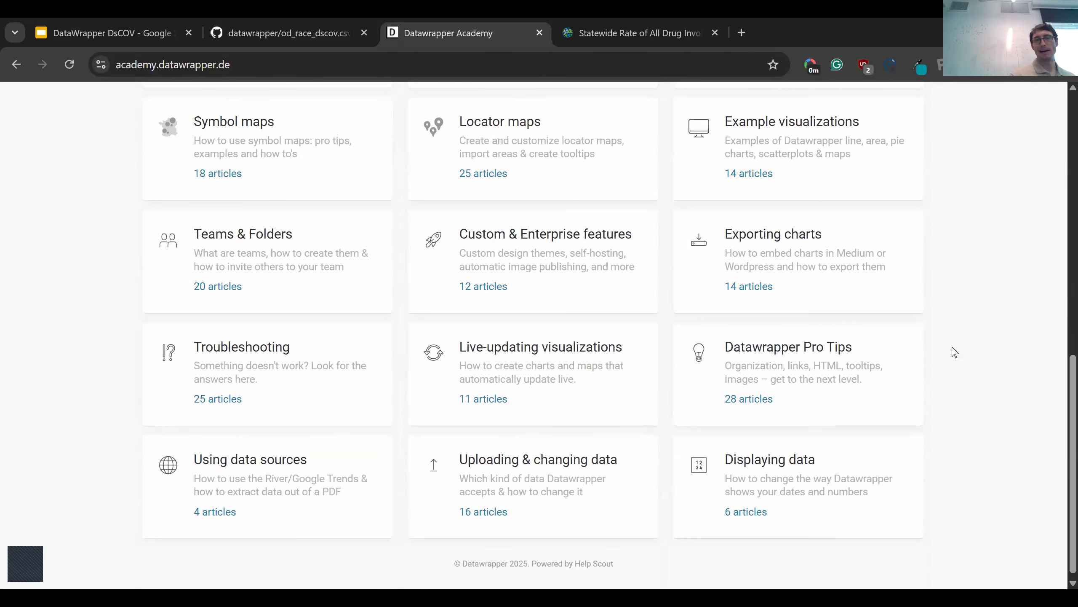
# Finish browsing the Academy's help article categories and return to the overdose chart's Publish & Embed stage
pyautogui.scroll(1, 953, 347)
pyautogui.scroll(1, 951, 347)
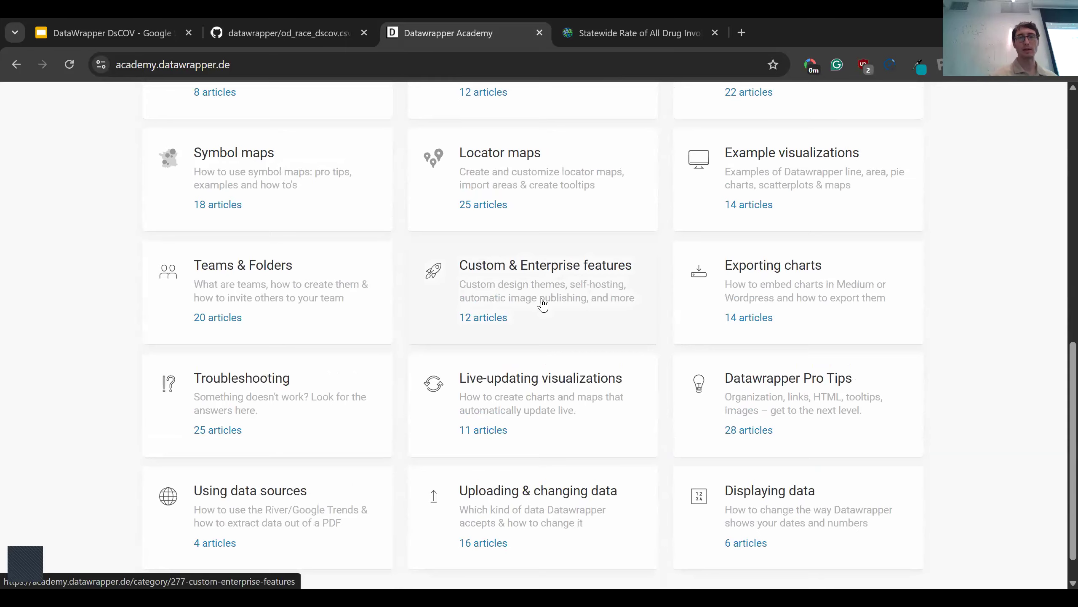
pyautogui.scroll(3, 543, 304)
pyautogui.scroll(7, 542, 304)
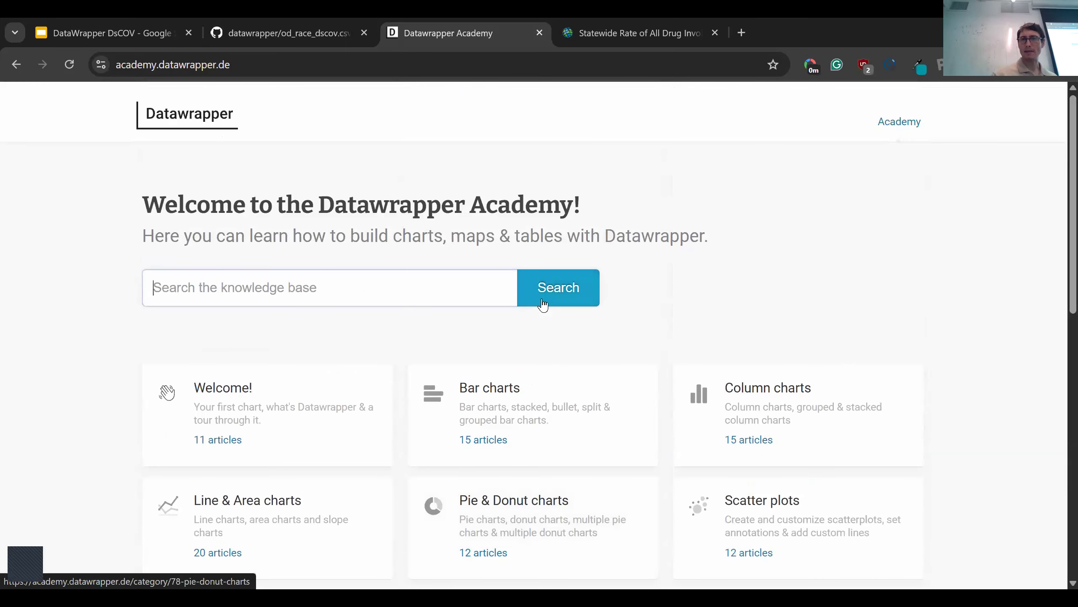
pyautogui.click(17, 63)
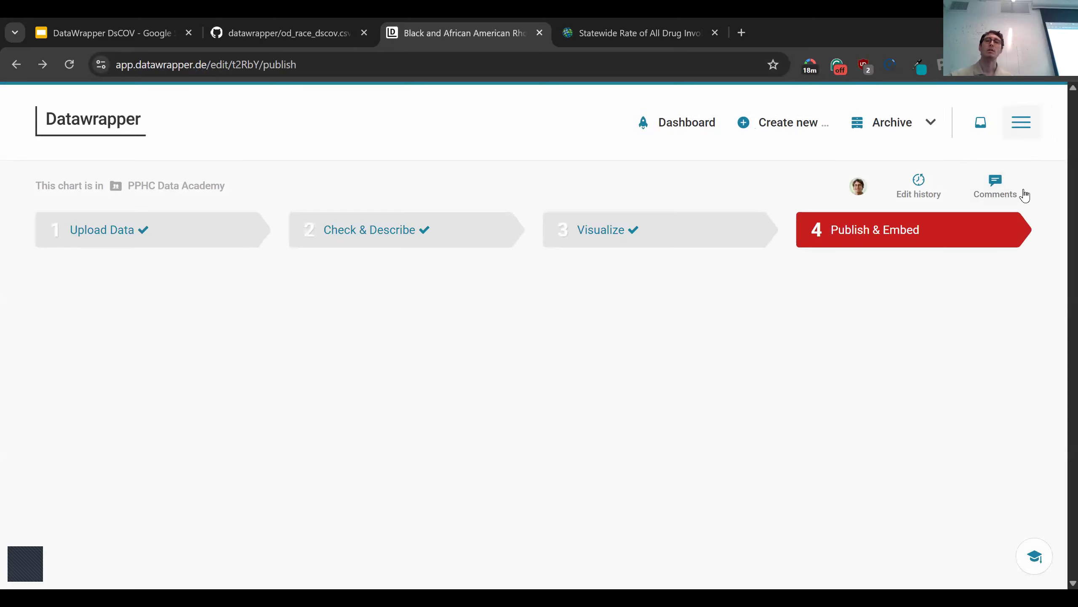
# Open the Datawrapper River and browse its full collection of favorite visualizations
pyautogui.click(1023, 122)
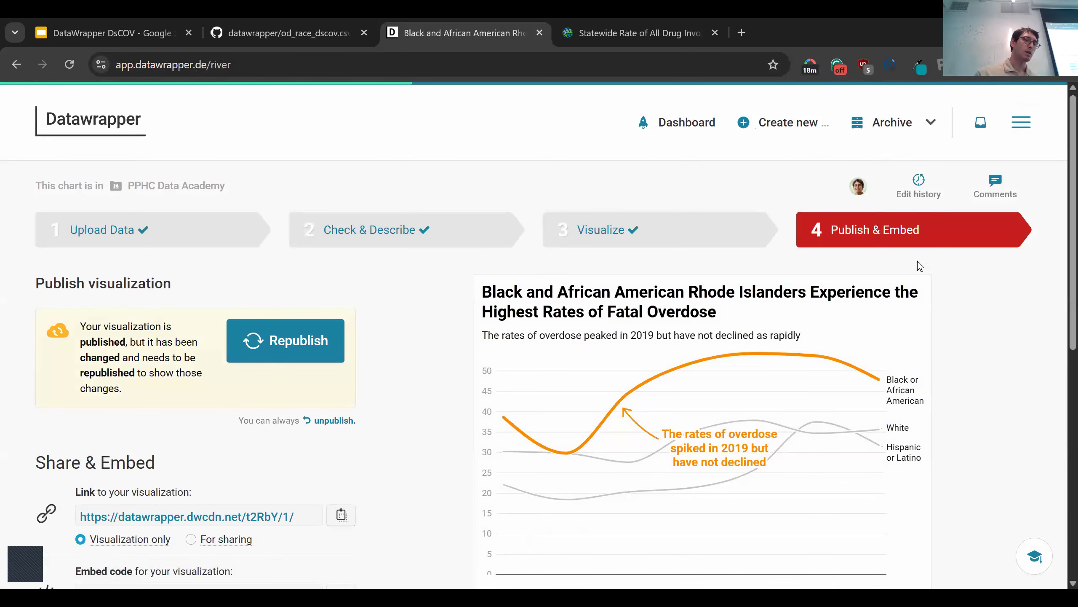
pyautogui.scroll(-7, 917, 262)
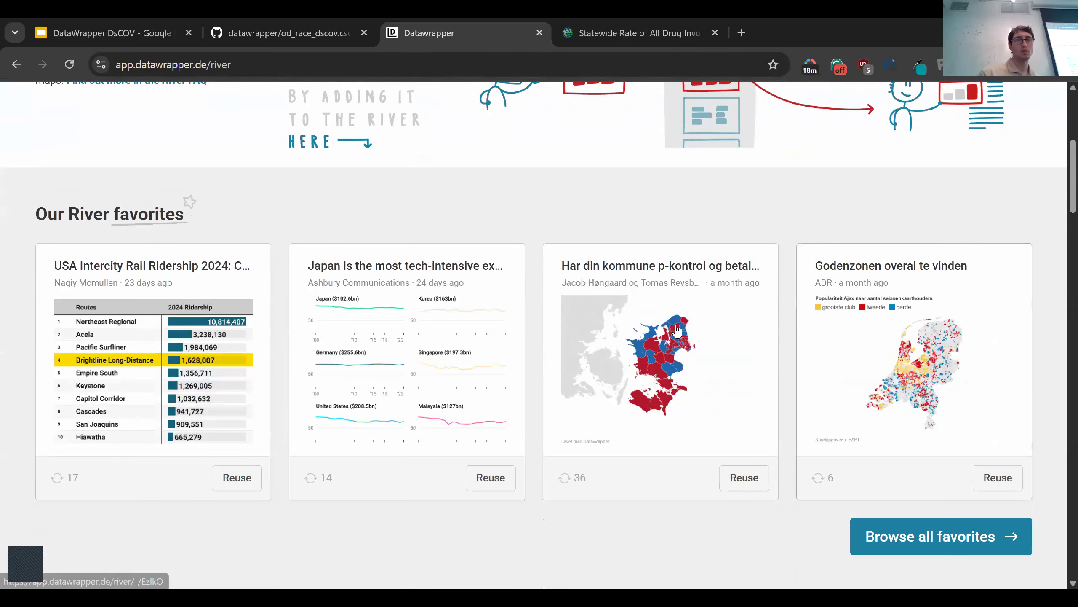
pyautogui.click(951, 521)
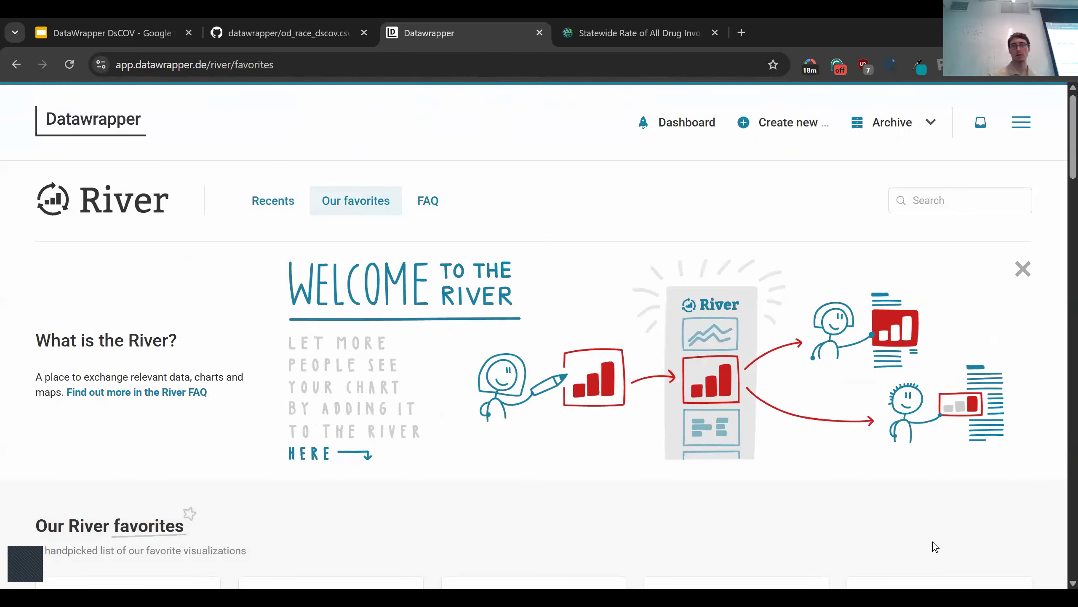
pyautogui.scroll(-10, 933, 541)
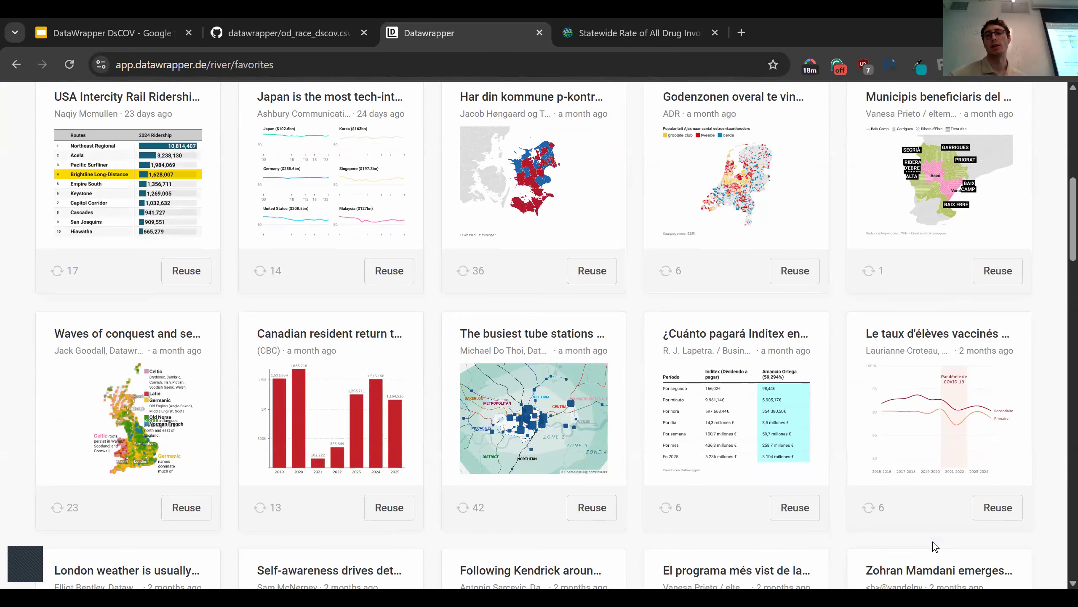
pyautogui.scroll(-1, 933, 541)
pyautogui.scroll(-5, 933, 541)
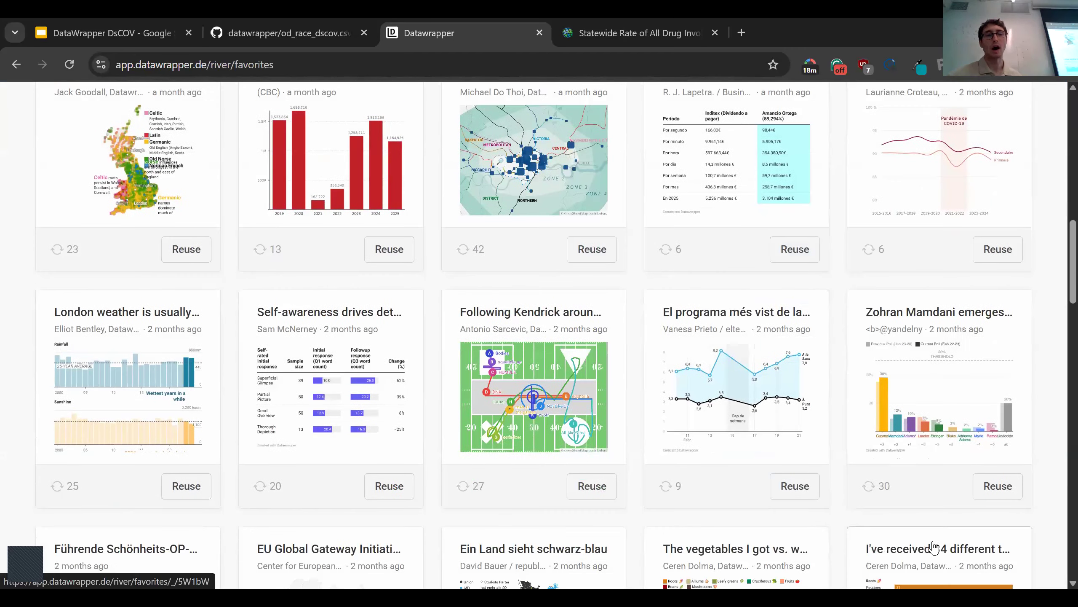
pyautogui.scroll(-3, 933, 548)
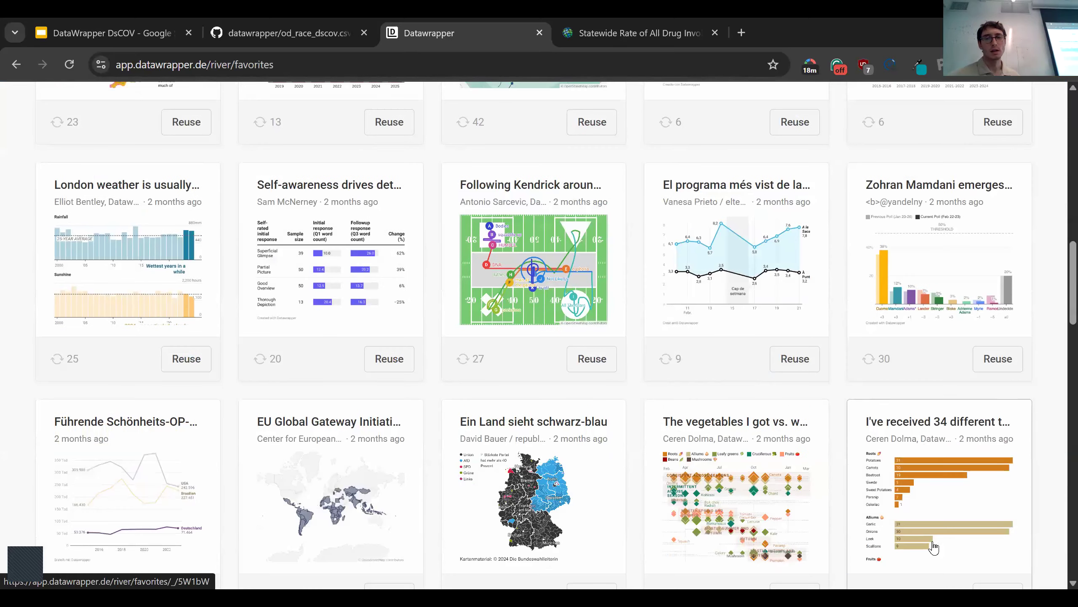
# Reuse the River chart "London weather is usually quite predictable" as an editable copy and open its Check & Describe stage
pyautogui.click(138, 271)
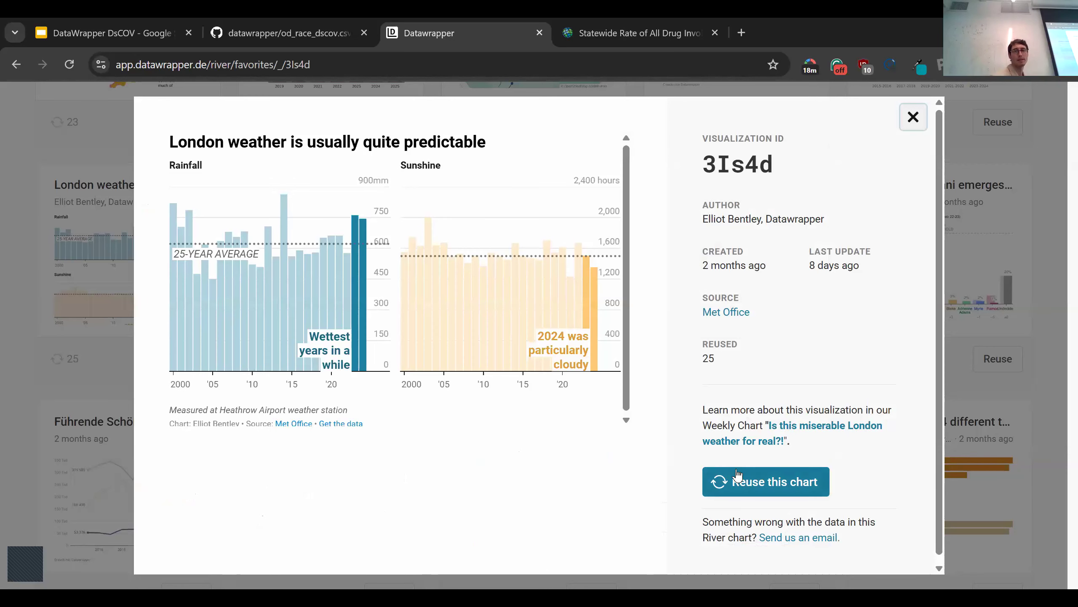
pyautogui.click(771, 482)
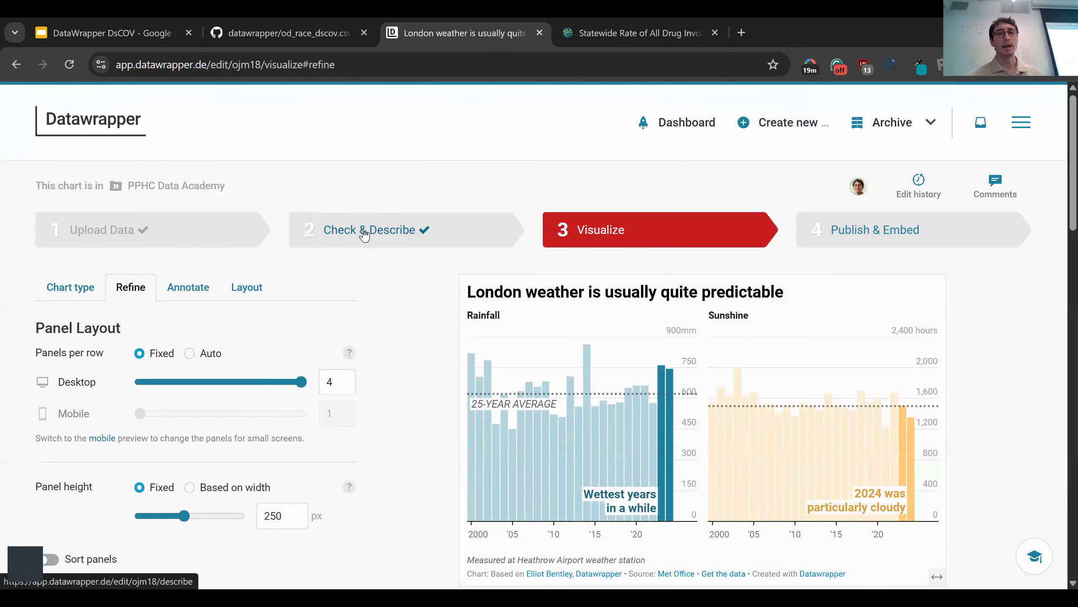
pyautogui.click(361, 233)
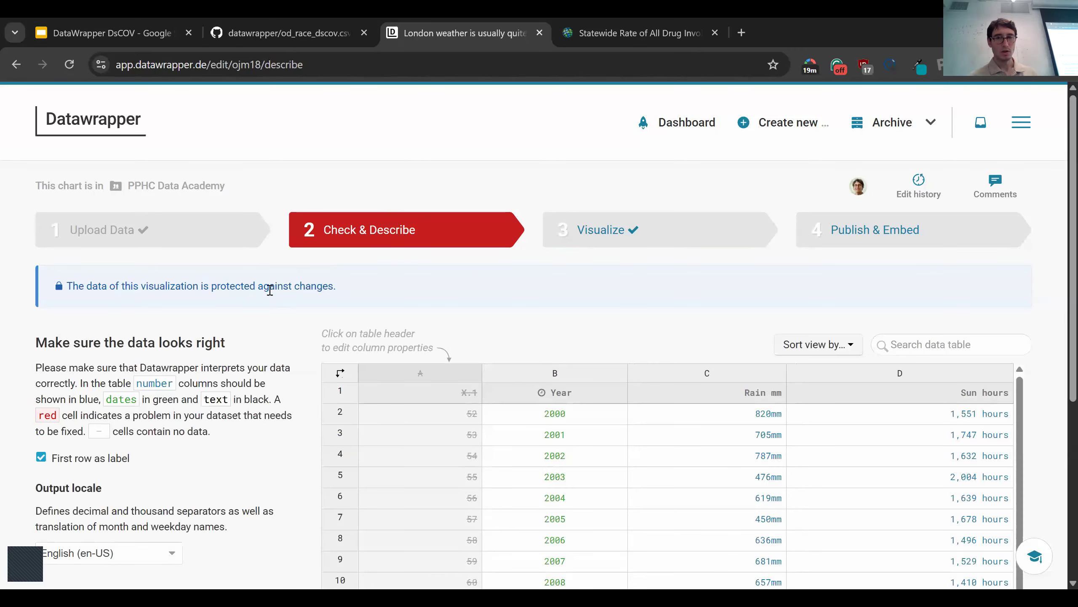
# Look over the reused London weather chart's data table, and return to its Refine settings in the Visualize stage
pyautogui.scroll(-3, 270, 290)
pyautogui.scroll(-2, 271, 293)
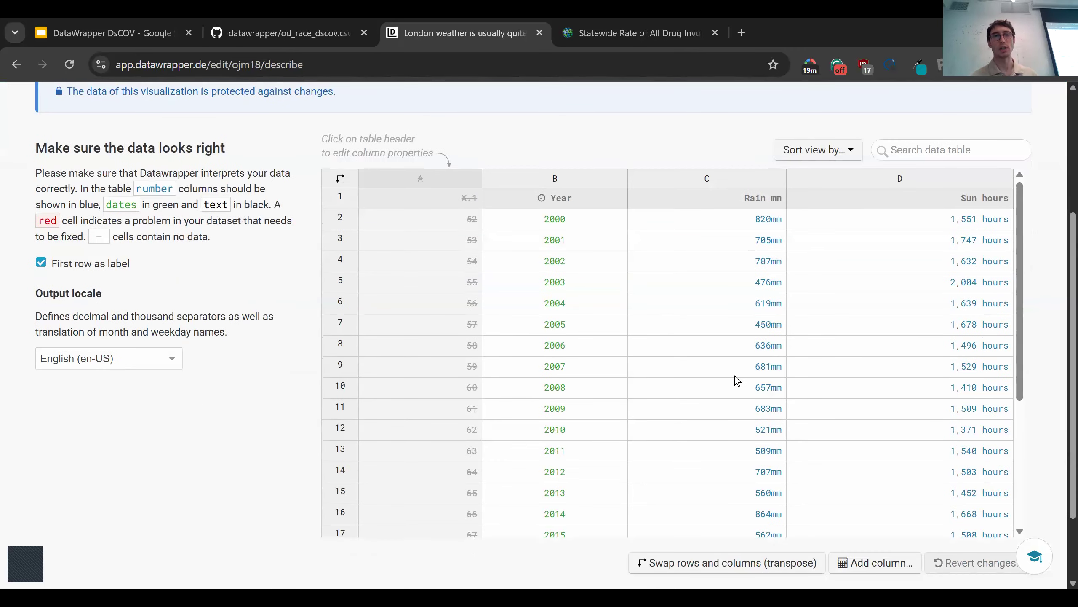
pyautogui.scroll(-2, 734, 376)
pyautogui.scroll(2, 735, 376)
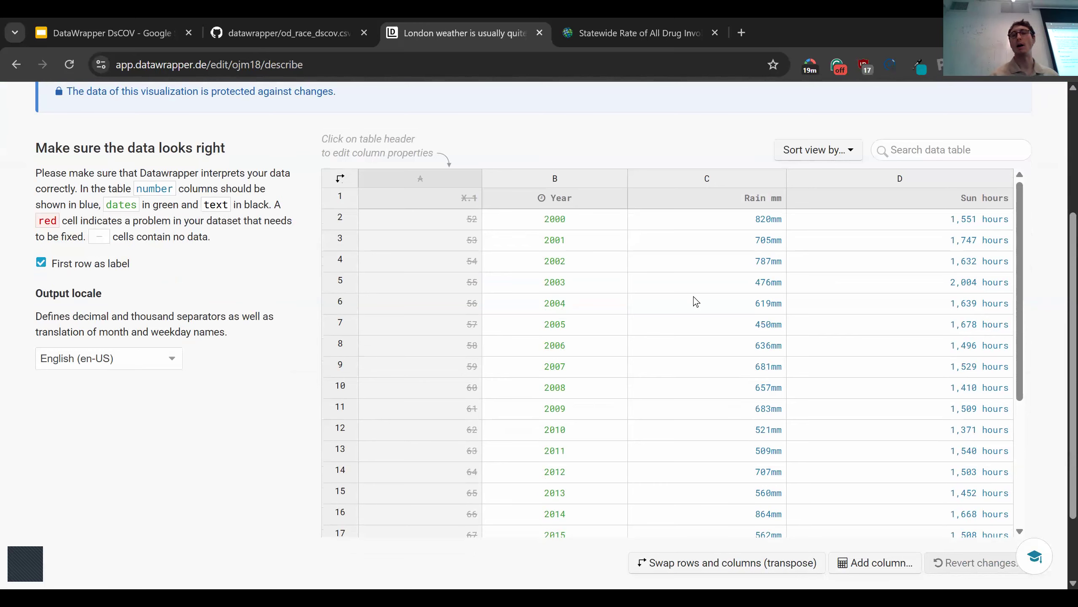
pyautogui.scroll(5, 224, 279)
pyautogui.hotkey('alt', 'Left')
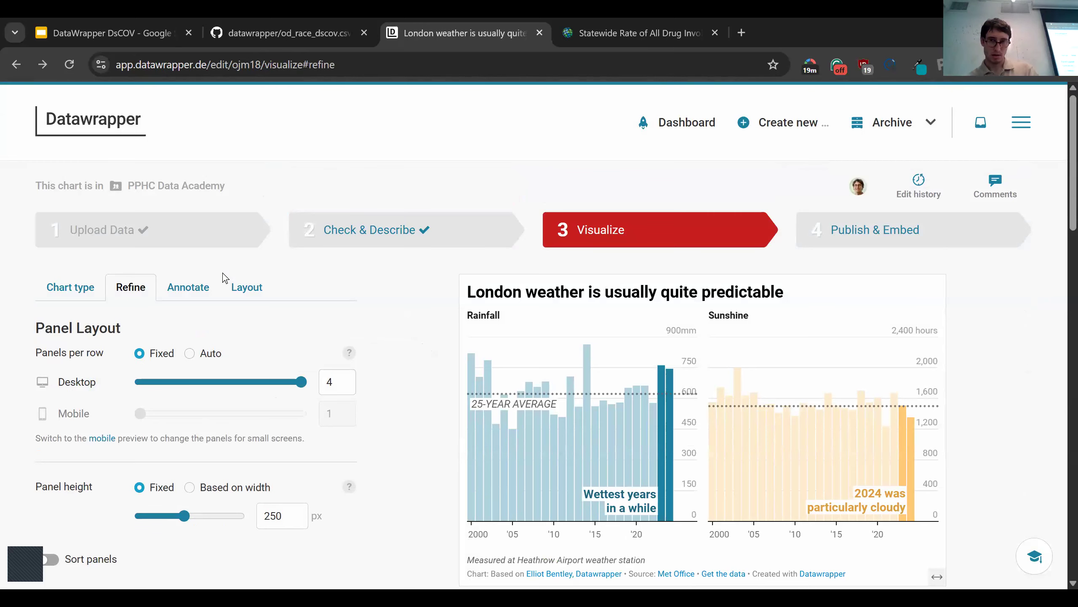
pyautogui.scroll(-3, 225, 279)
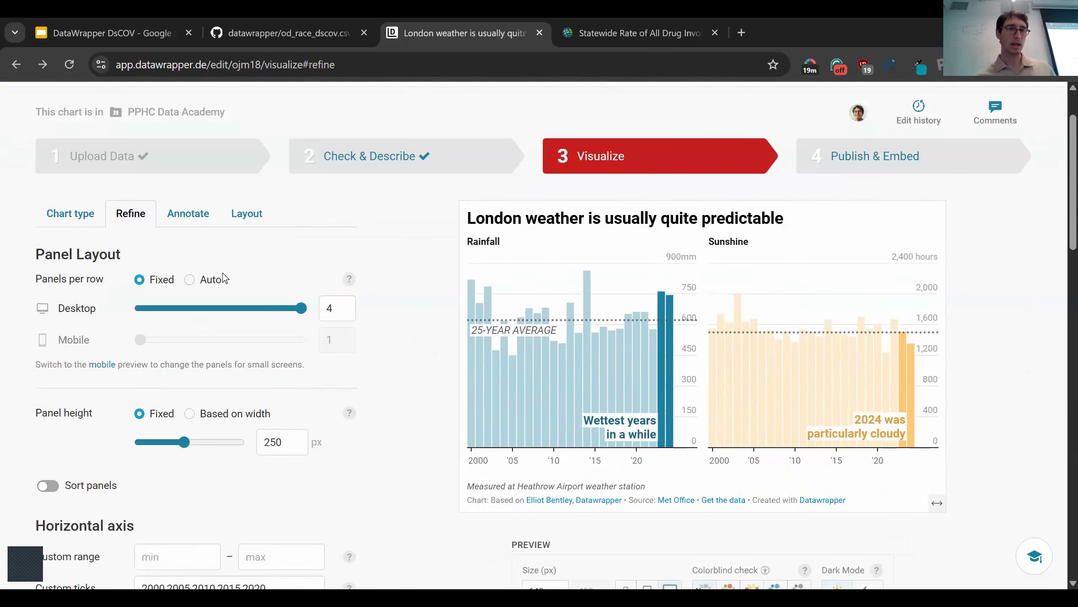
# Go back to the River favorites, close the London weather preview and browse further through the collection
pyautogui.click(10, 68)
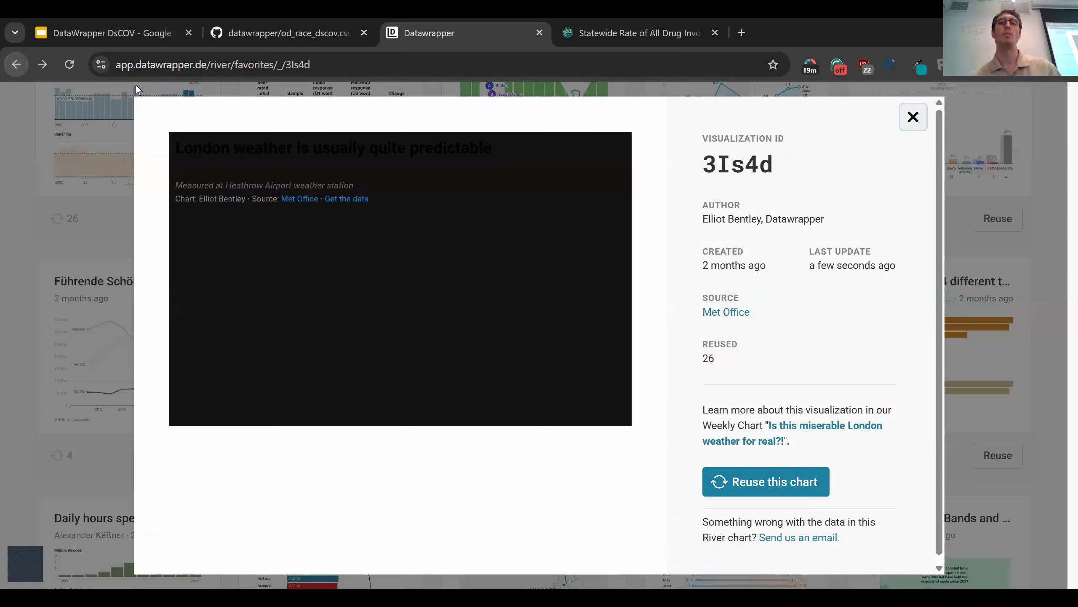
pyautogui.click(913, 117)
pyautogui.scroll(-10, 720, 371)
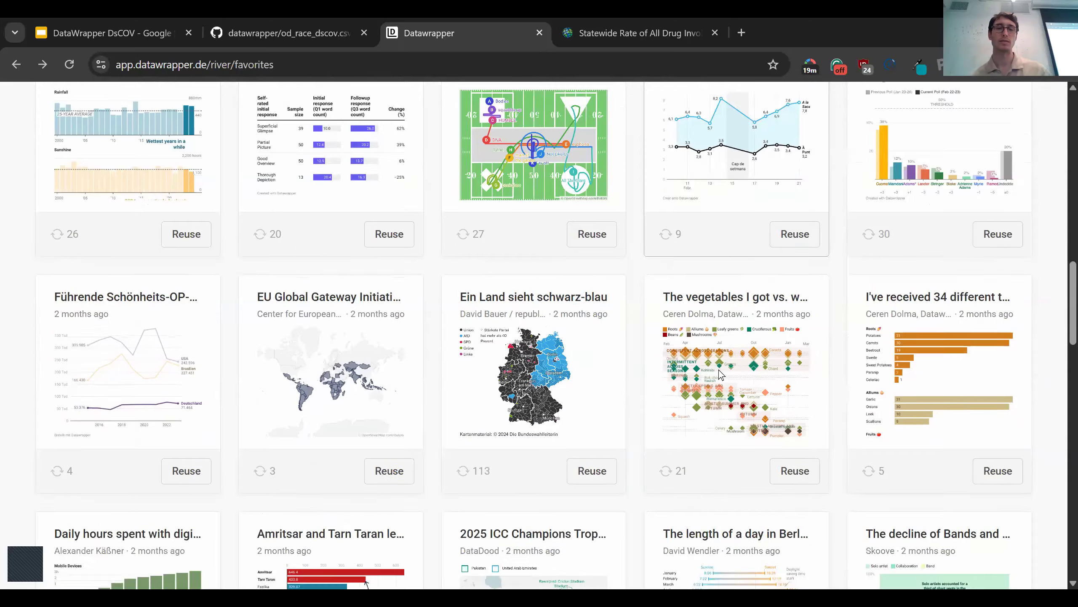
pyautogui.scroll(-8, 718, 369)
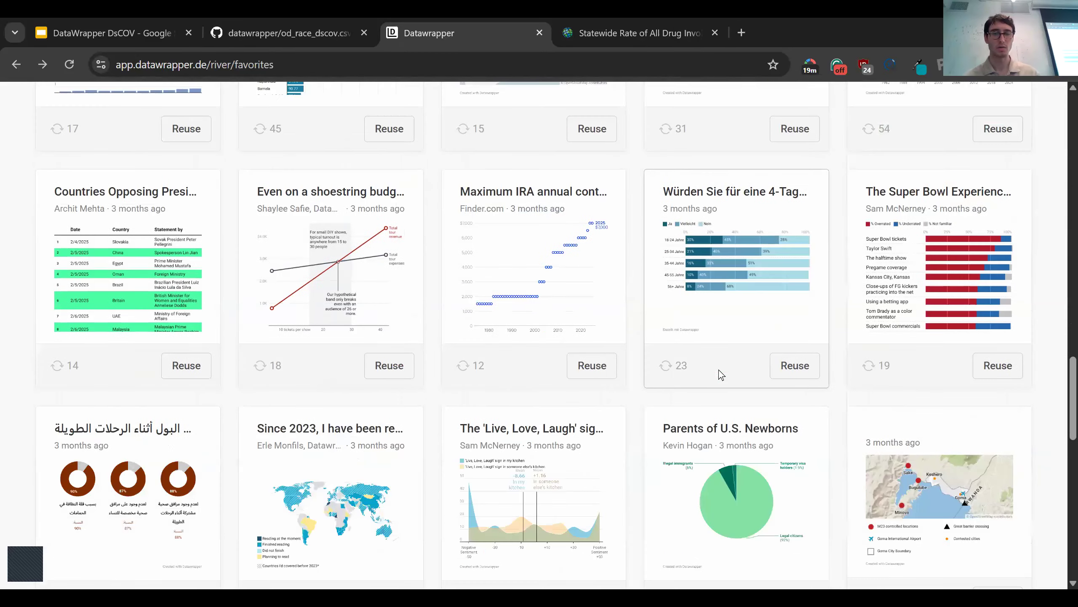
pyautogui.scroll(-2, 971, 340)
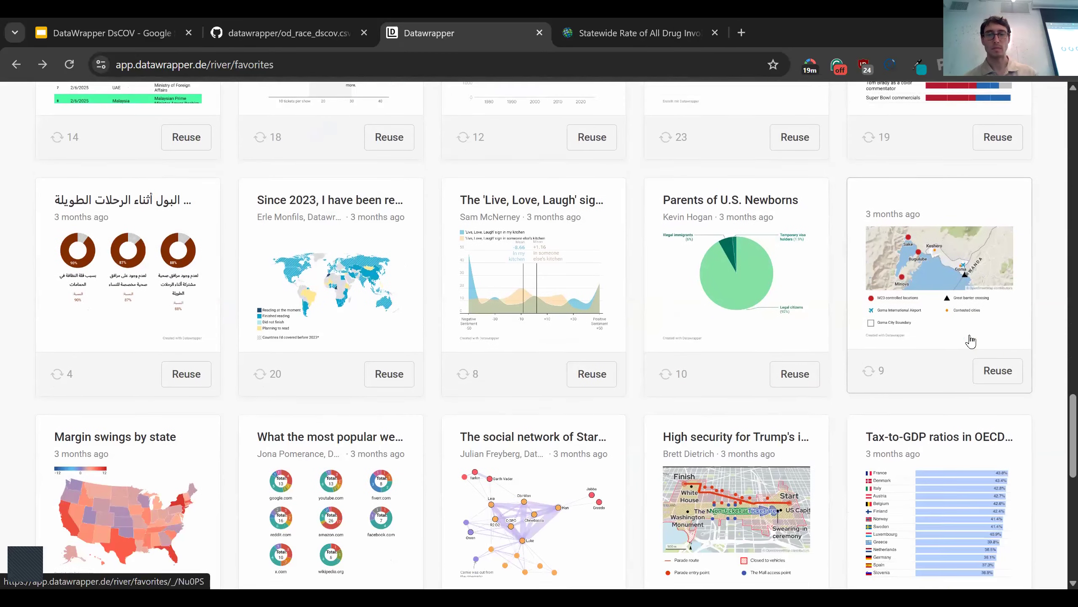
# Preview the River map of M23 controlled locations around Goma, and close it to continue through the favorites
pyautogui.click(931, 246)
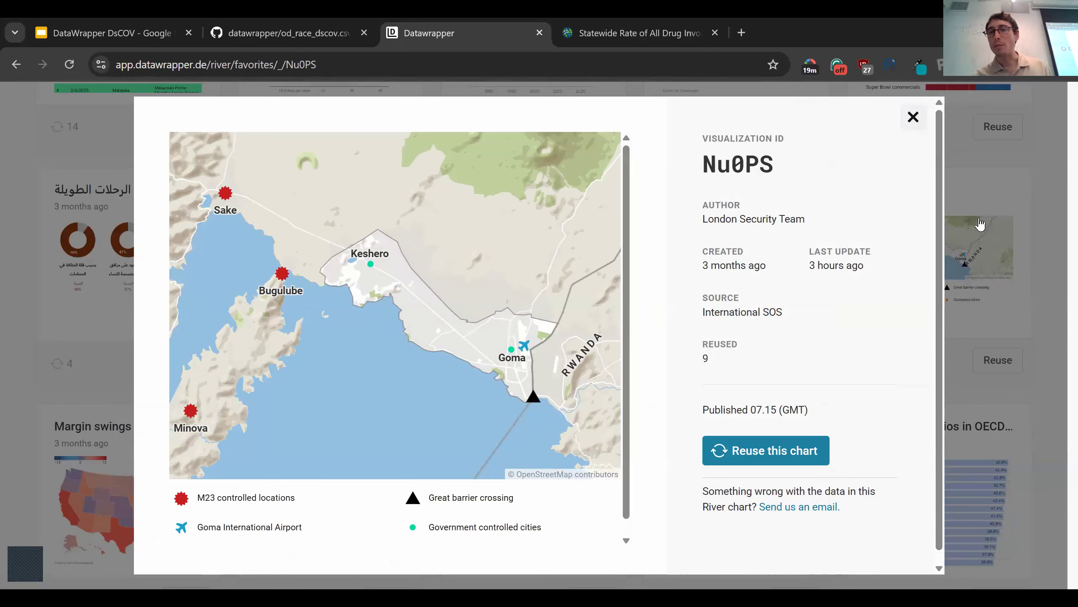
pyautogui.click(913, 116)
pyautogui.scroll(-5, 850, 391)
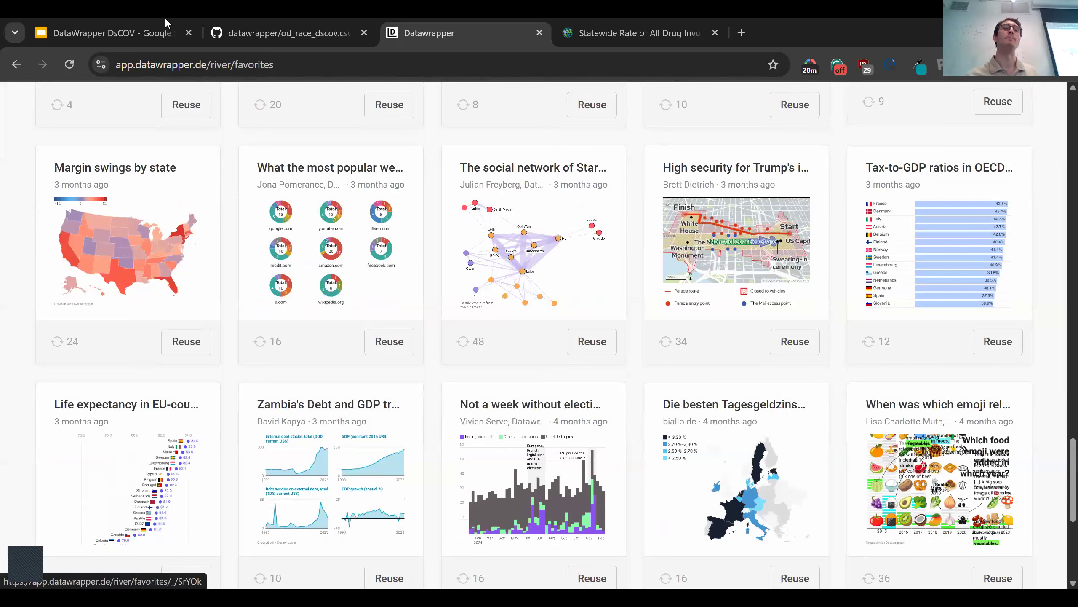
# Switch to the DataWrapper DsCOV presentation in Google Slides and advance to slide 15 on creating a new map
pyautogui.click(141, 19)
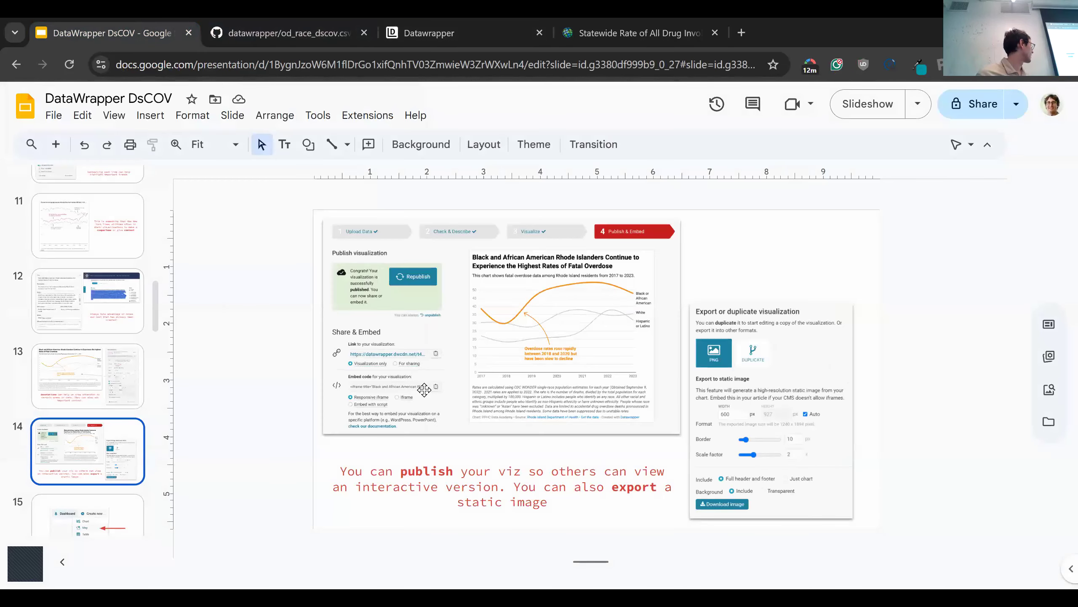
pyautogui.press('Down')
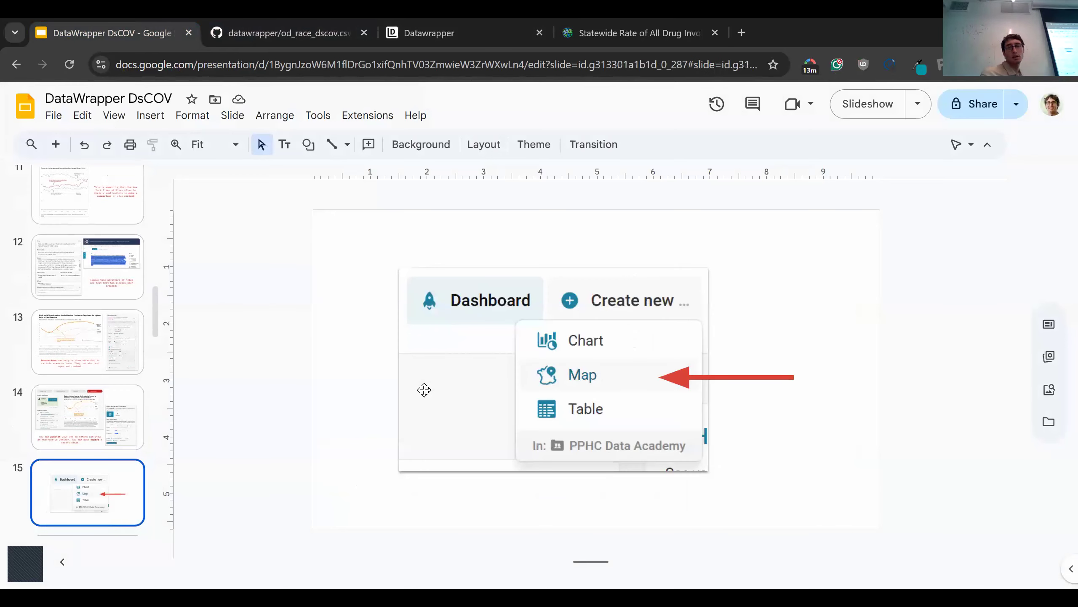
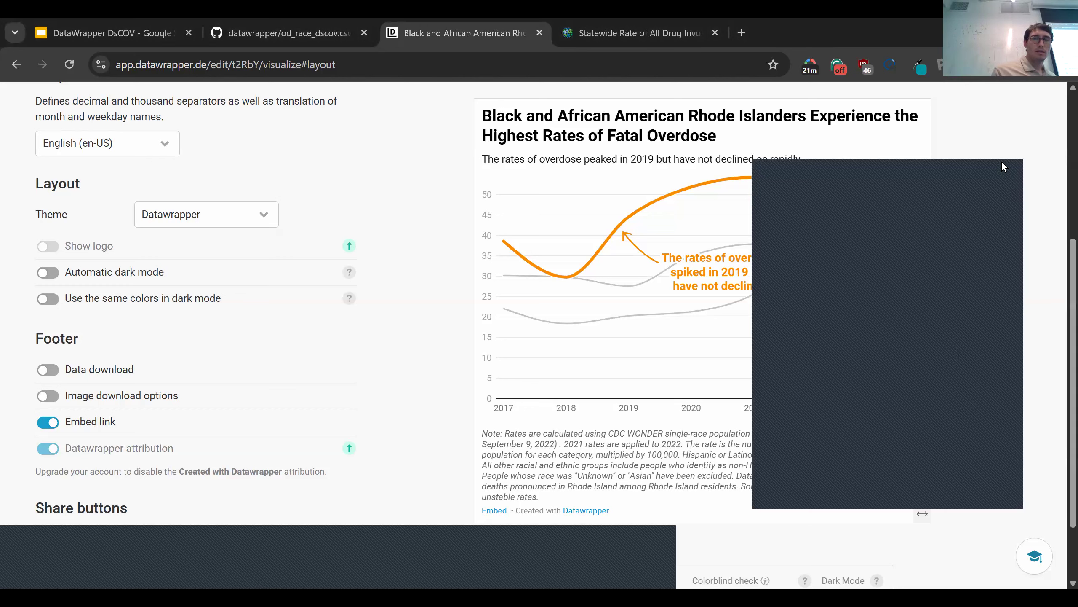
# Open the Datawrapper Archive and look over the recently edited visualizations and the shared team folders
pyautogui.scroll(5, 1002, 162)
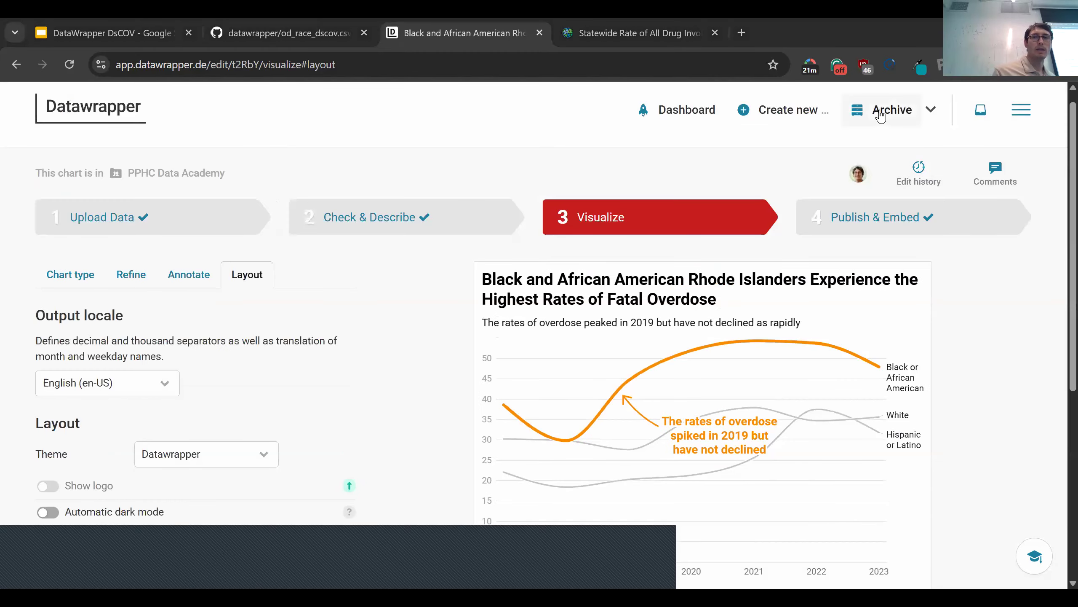
pyautogui.click(881, 115)
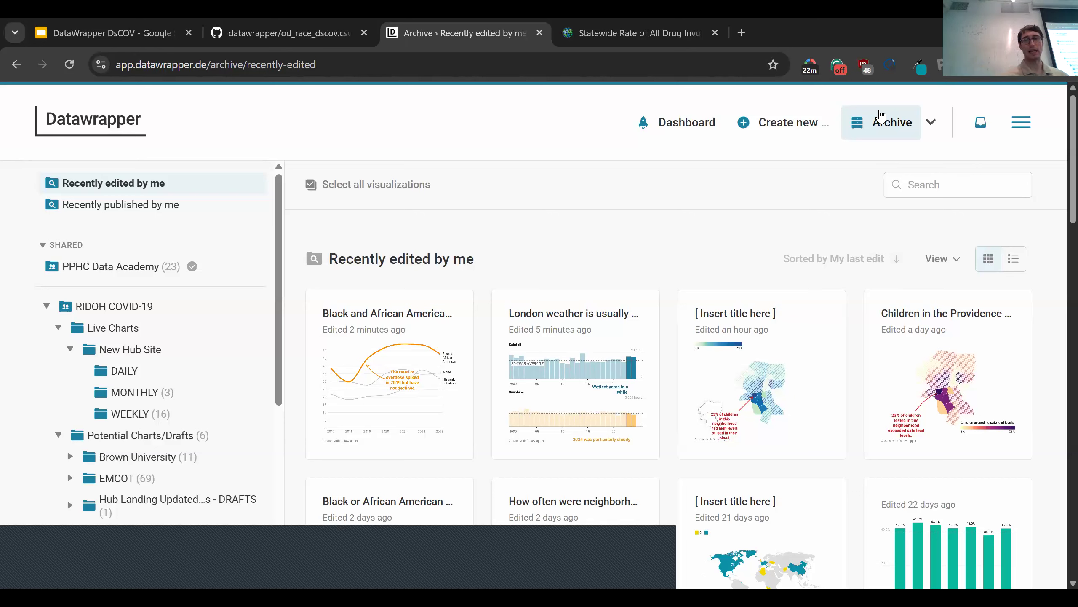
pyautogui.scroll(-10, 880, 115)
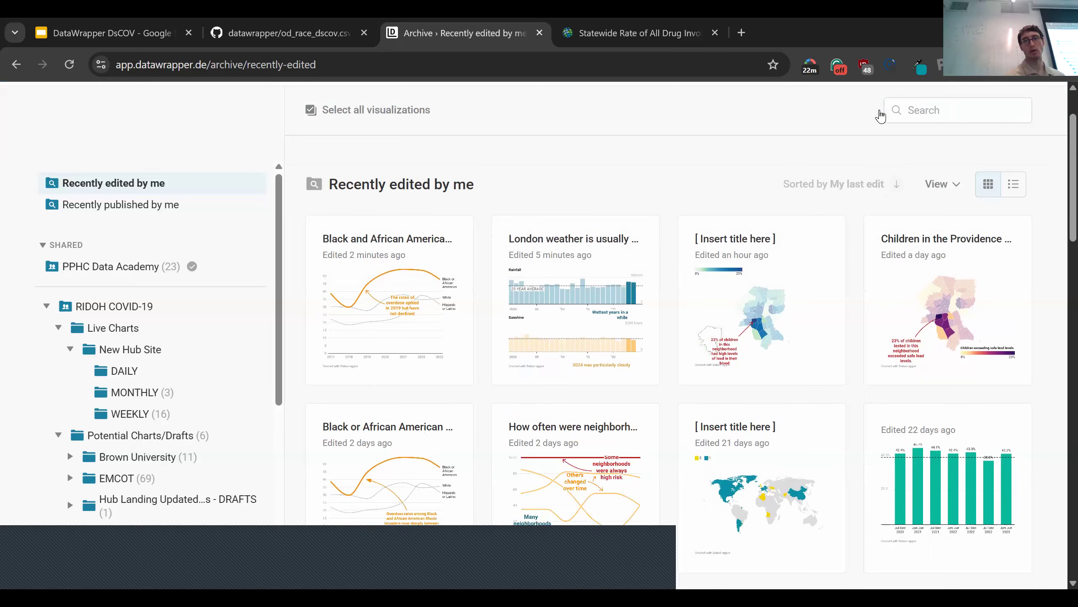
pyautogui.scroll(-2, 183, 313)
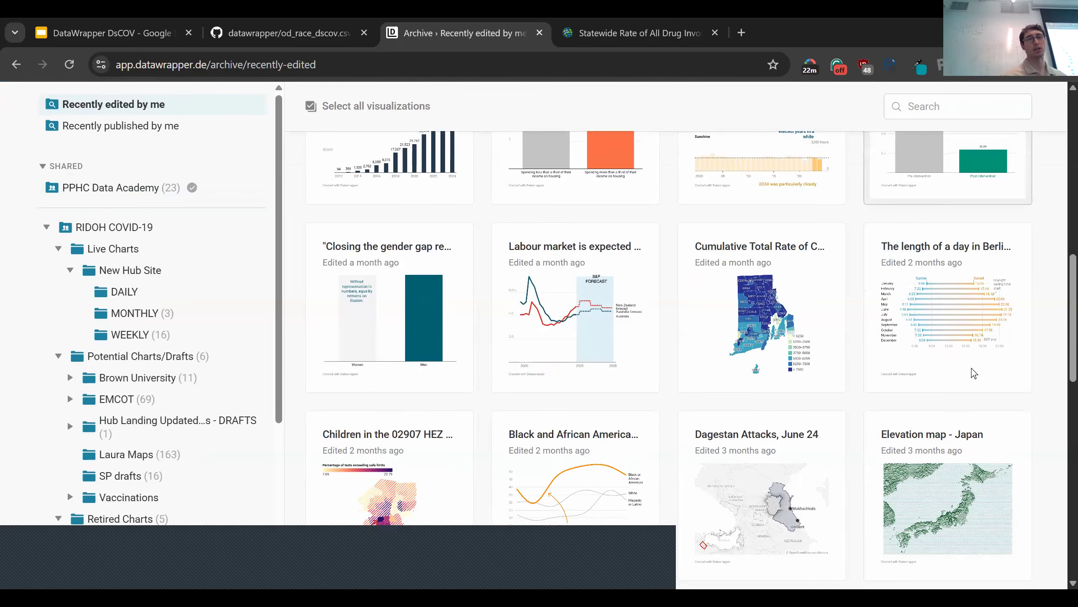
pyautogui.scroll(-4, 127, 452)
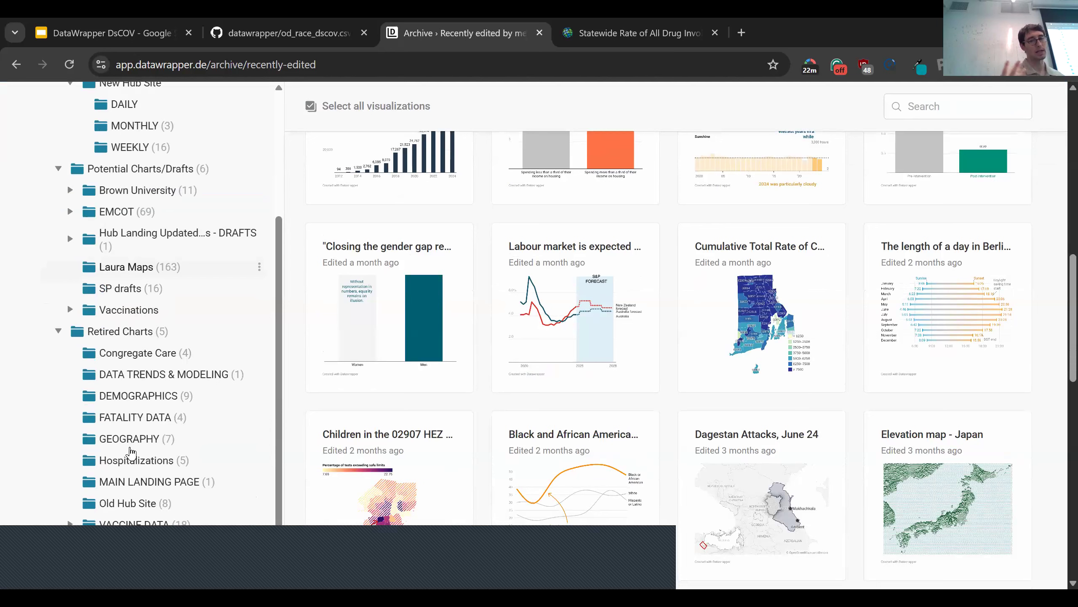
pyautogui.scroll(4, 130, 453)
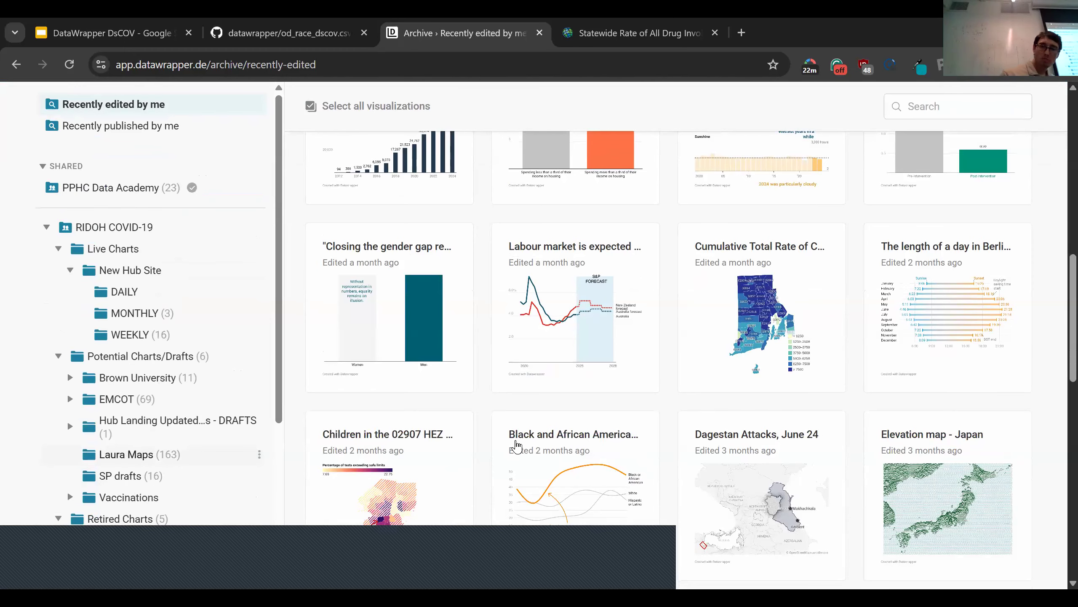
pyautogui.scroll(10, 517, 446)
pyautogui.scroll(2, 517, 444)
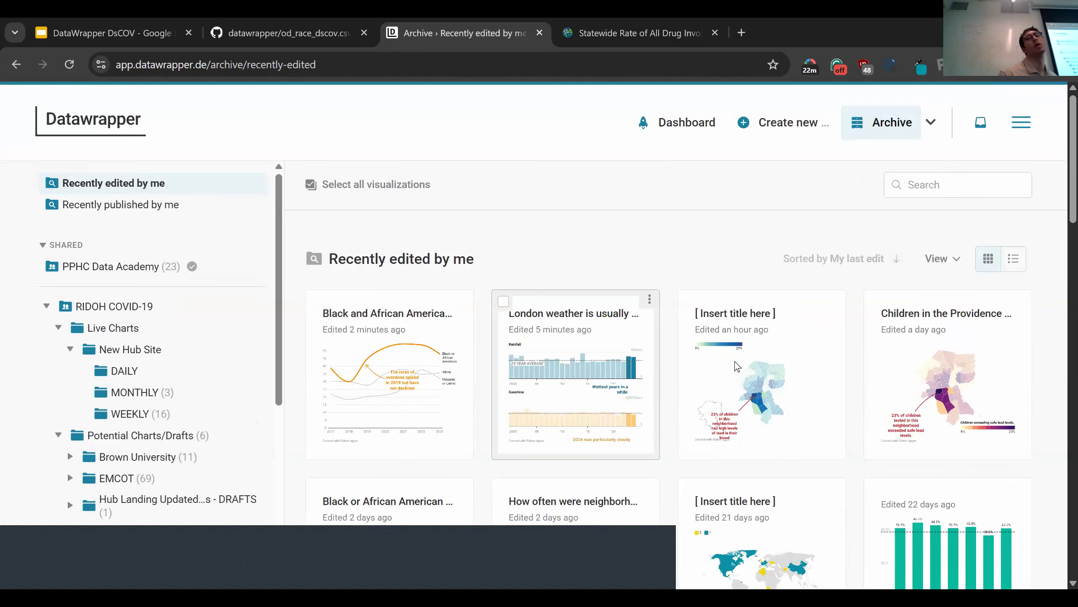
# Show where the River, Academy and Blog resources are found, and switch back to the DataWrapper DsCOV presentation in Google Slides
pyautogui.click(1021, 122)
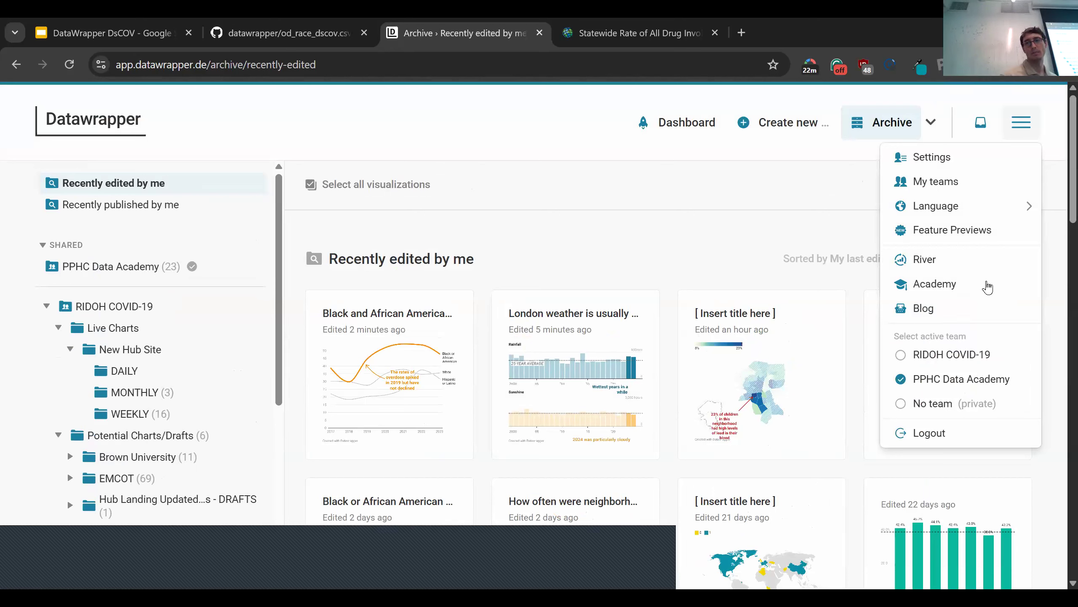
pyautogui.click(1017, 132)
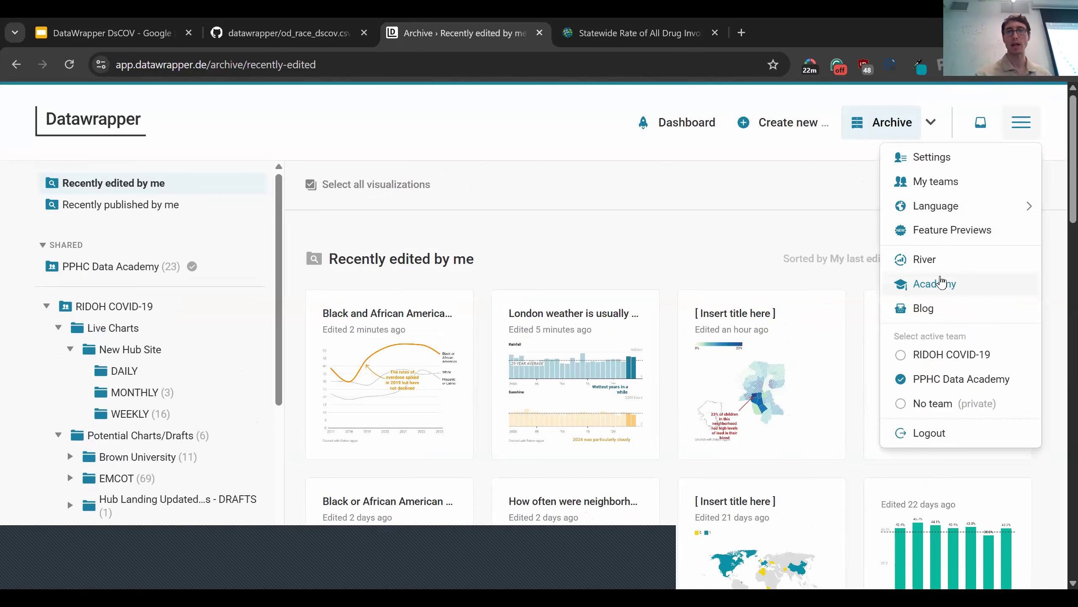
pyautogui.click(106, 33)
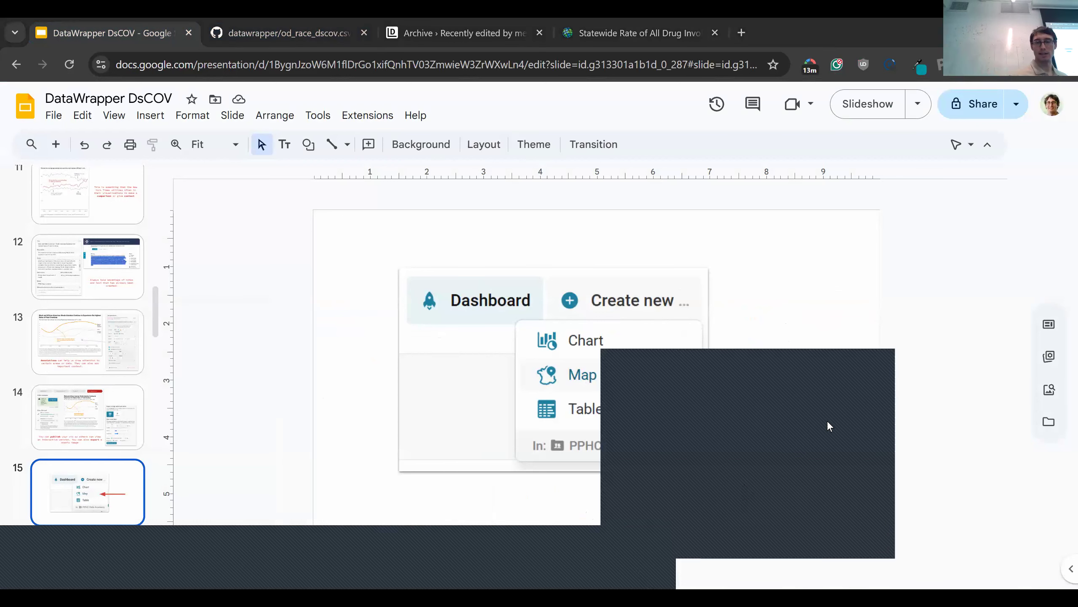
# Advance the presentation to slide 16 on map types, and switch to Datawrapper to create a new choropleth map
pyautogui.click(94, 489)
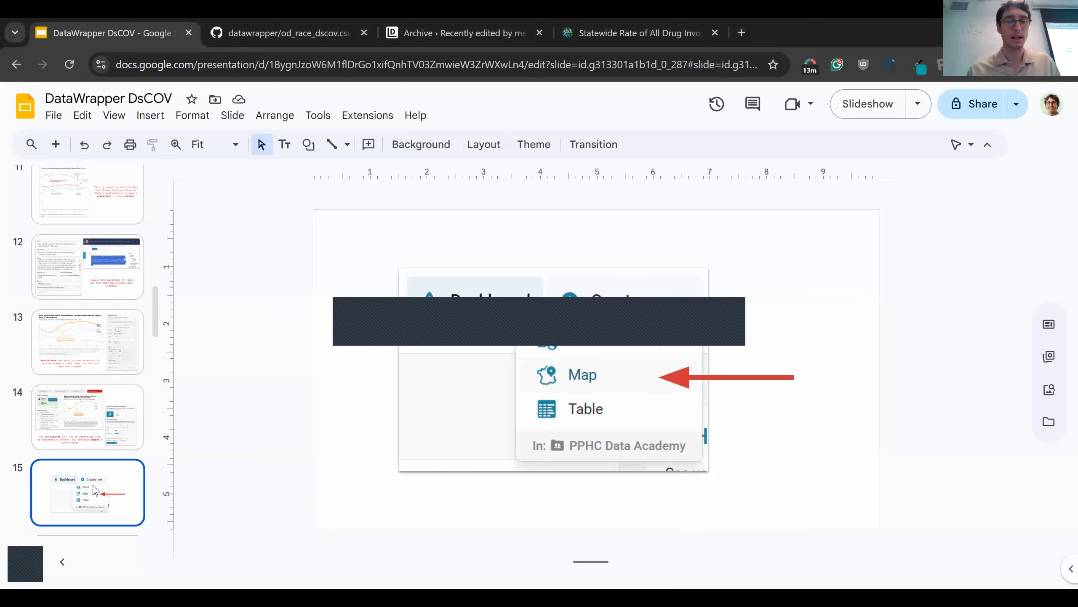
pyautogui.press('Down')
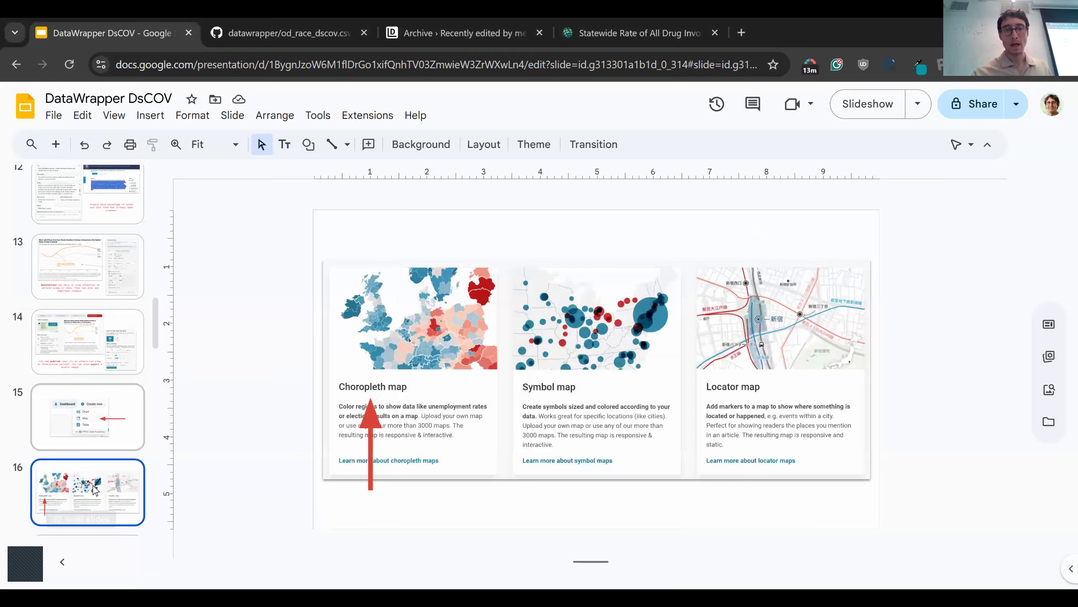
pyautogui.click(489, 23)
pyautogui.click(789, 132)
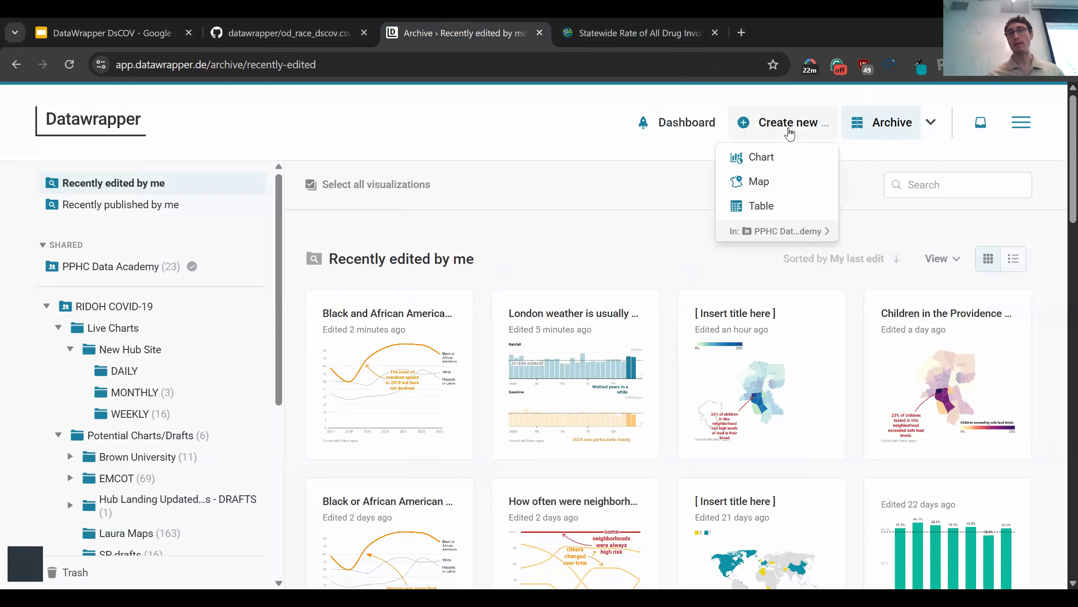
pyautogui.click(759, 182)
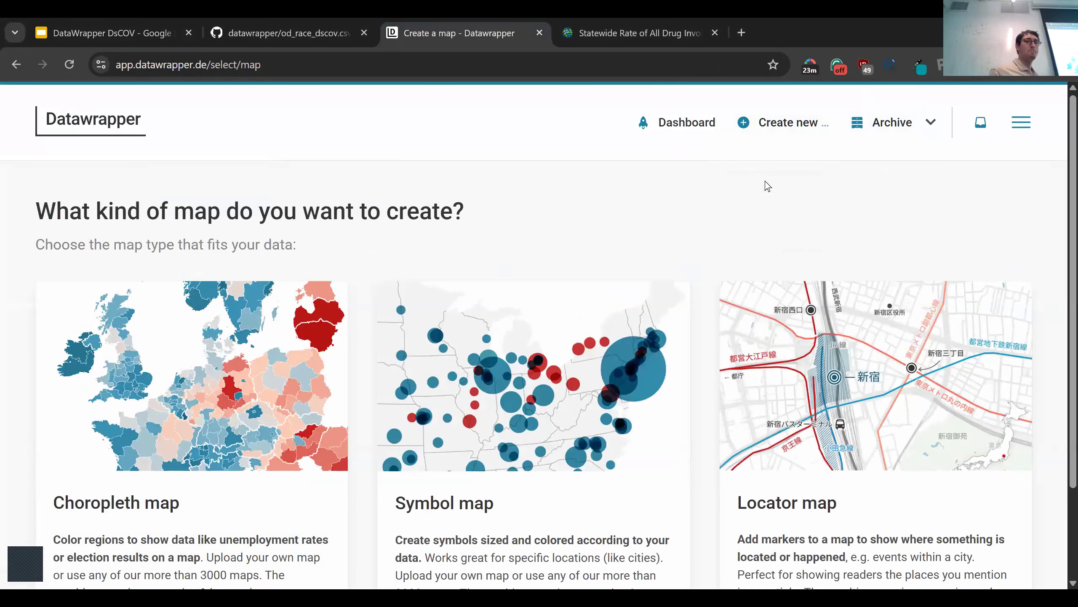
pyautogui.scroll(-3, 635, 231)
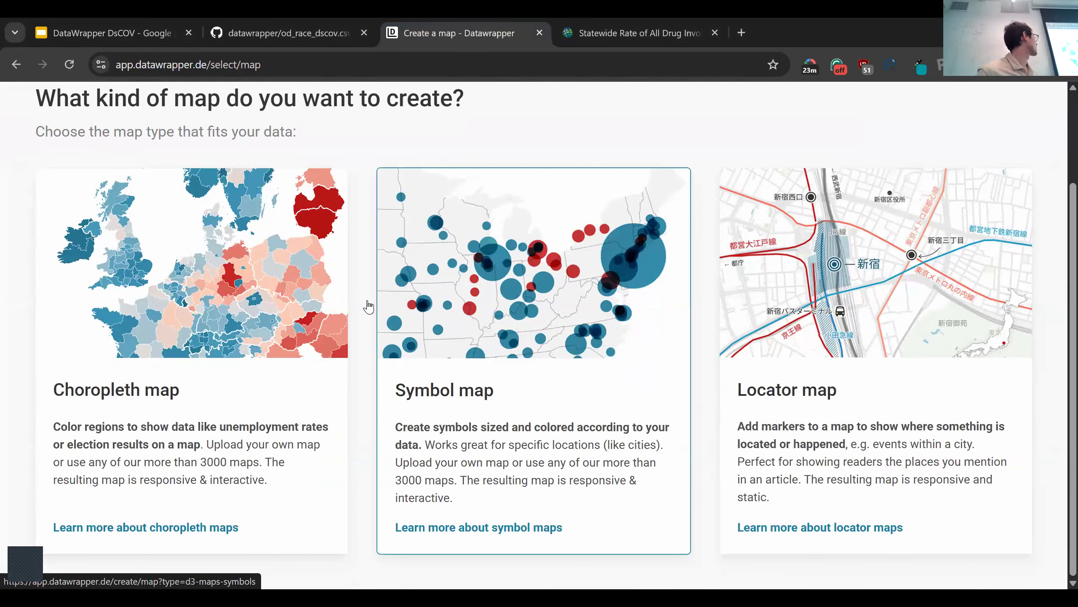
pyautogui.click(217, 366)
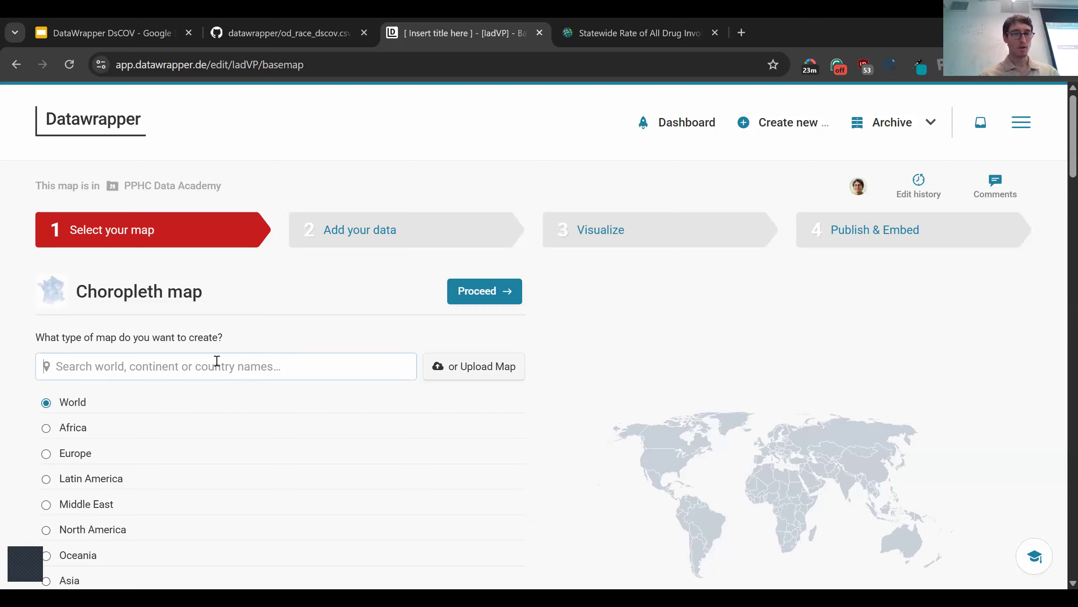
# Search the base maps for "rhode island", select Census Tracts (2020), and look over the other available Rhode Island boundaries
pyautogui.write('rhode island')
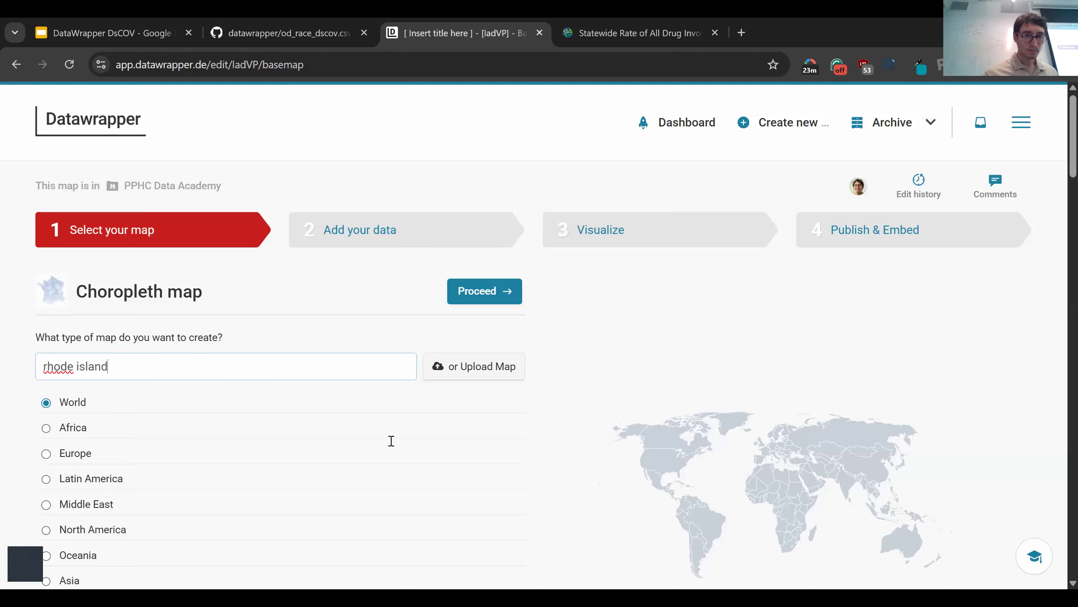
pyautogui.scroll(-1, 441, 425)
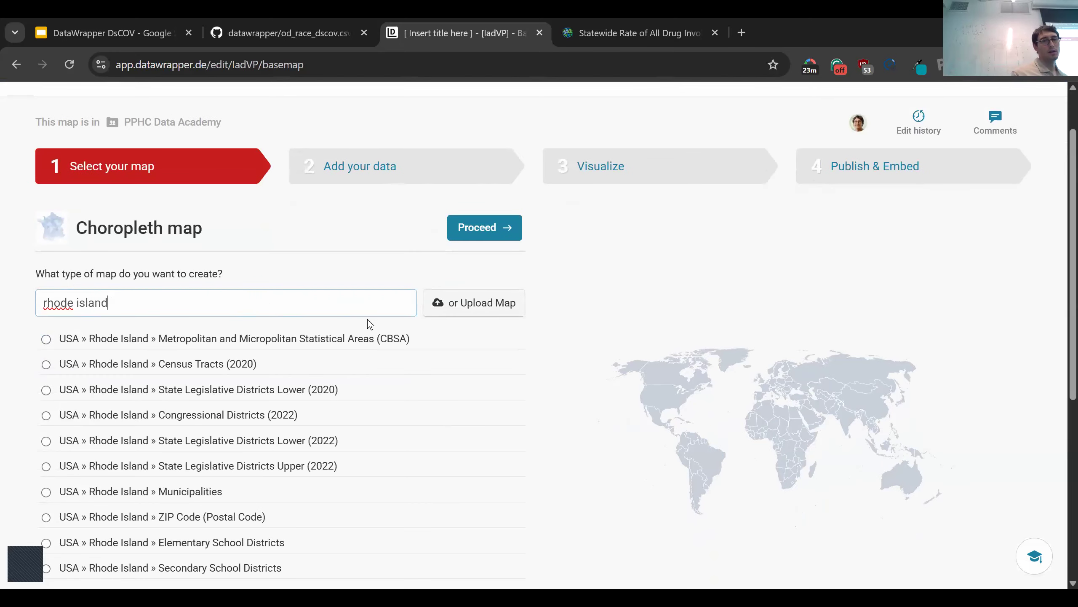
pyautogui.scroll(-2, 368, 319)
pyautogui.click(239, 288)
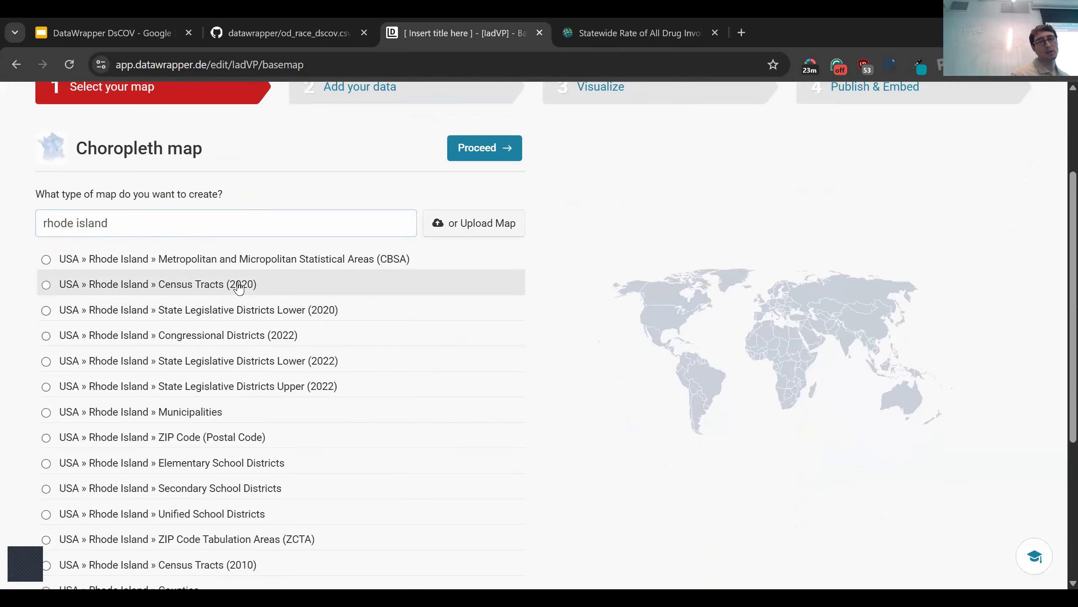
pyautogui.click(46, 288)
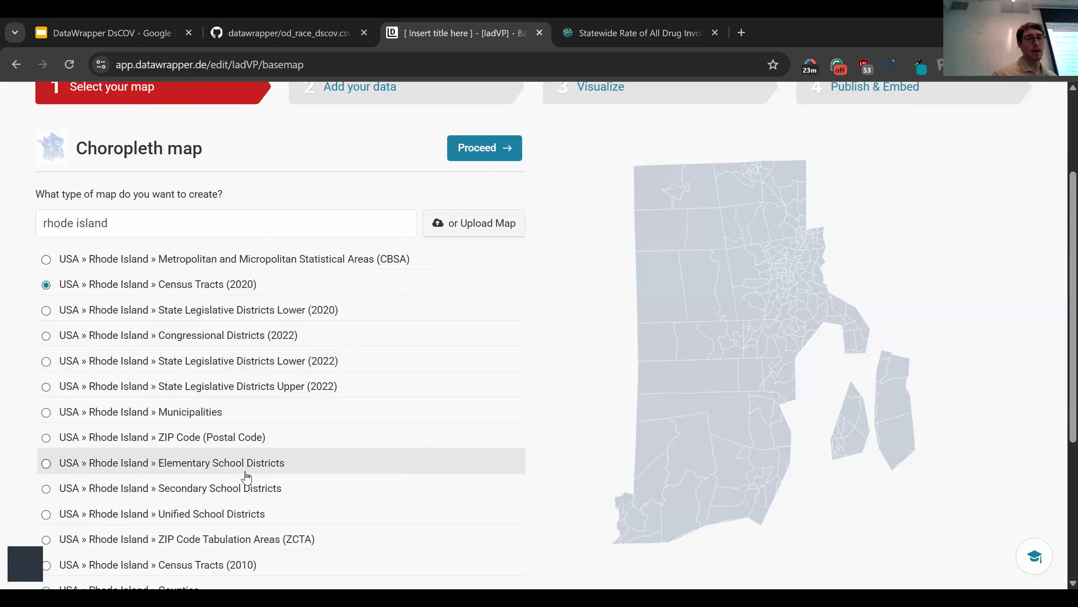
pyautogui.scroll(-3, 247, 476)
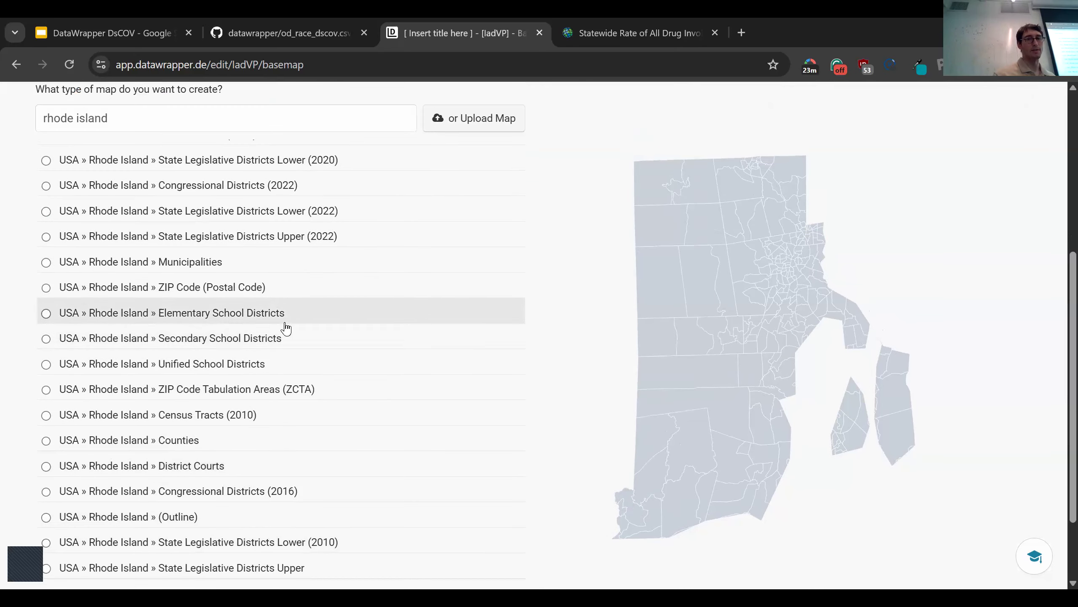
pyautogui.scroll(2, 286, 327)
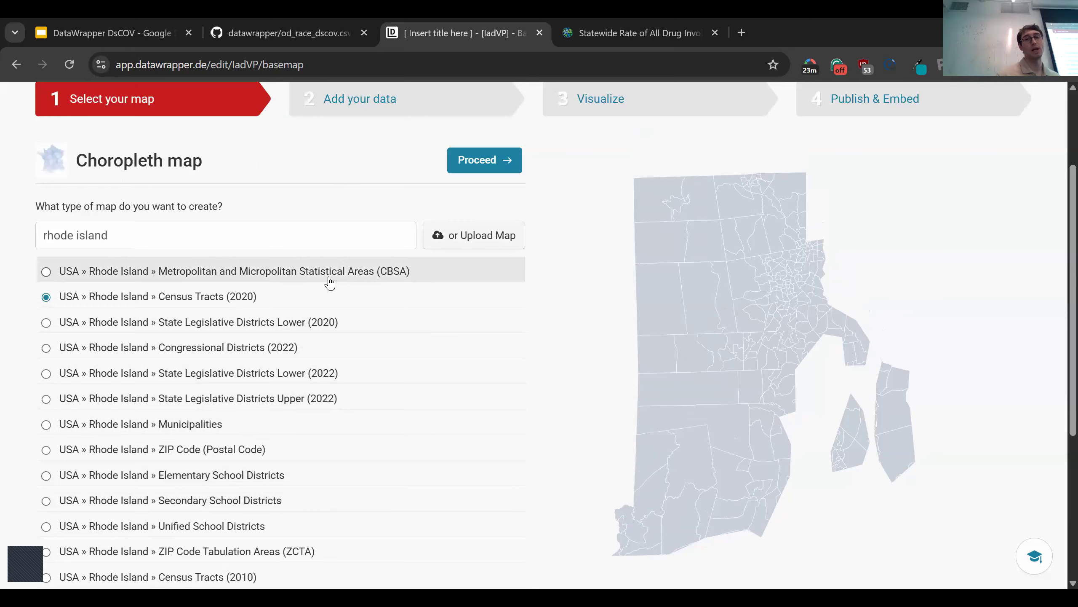
pyautogui.scroll(1, 323, 314)
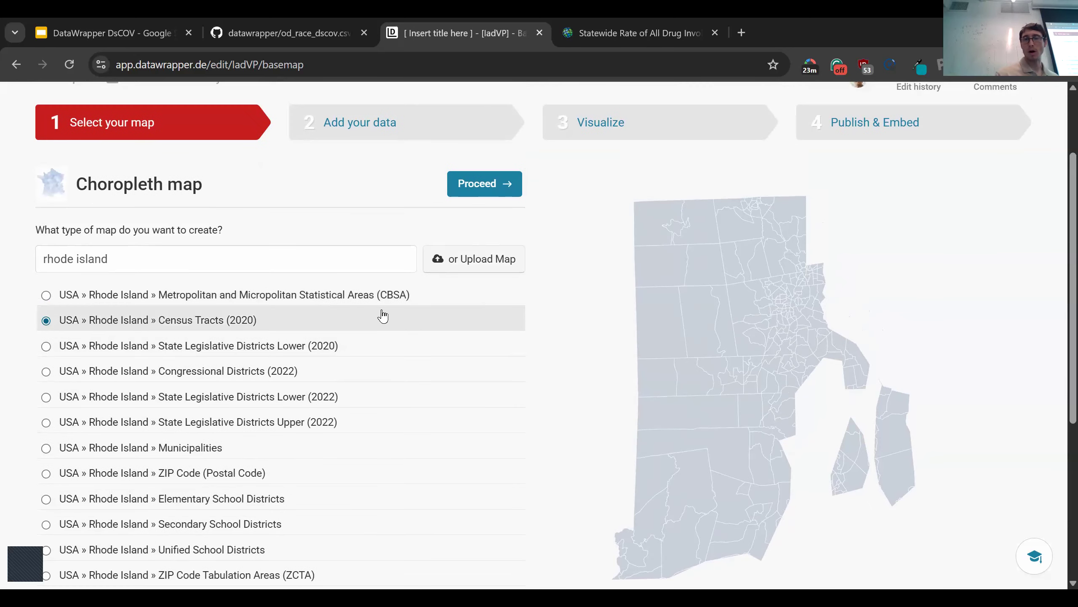
# Upload map_geometry.geojson from Downloads as the custom base map, review its shape, and proceed to adding the data
pyautogui.click(485, 263)
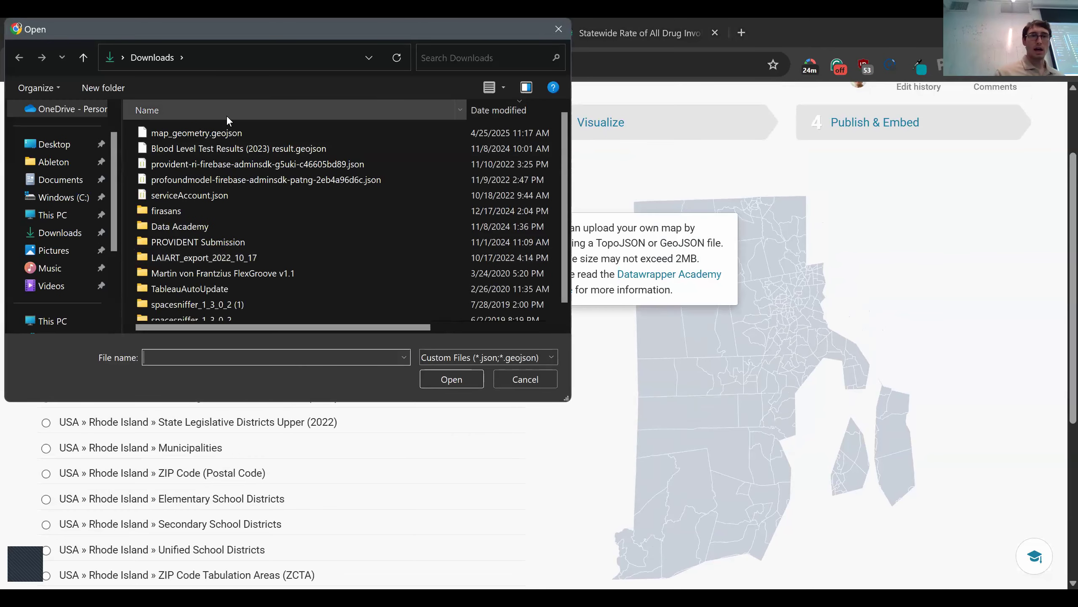
pyautogui.click(213, 134)
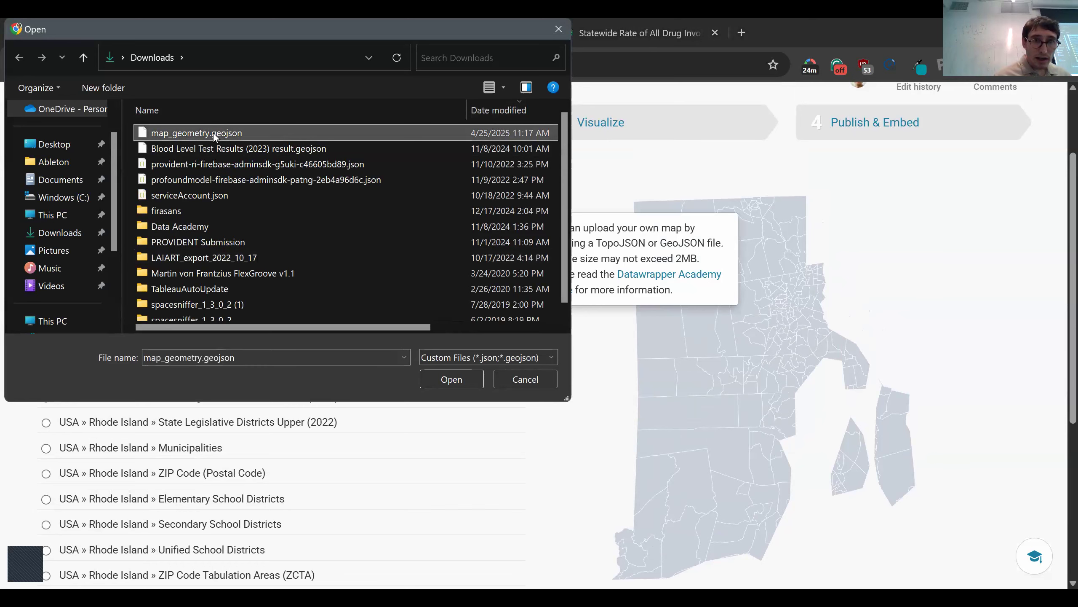
pyautogui.doubleClick(275, 133)
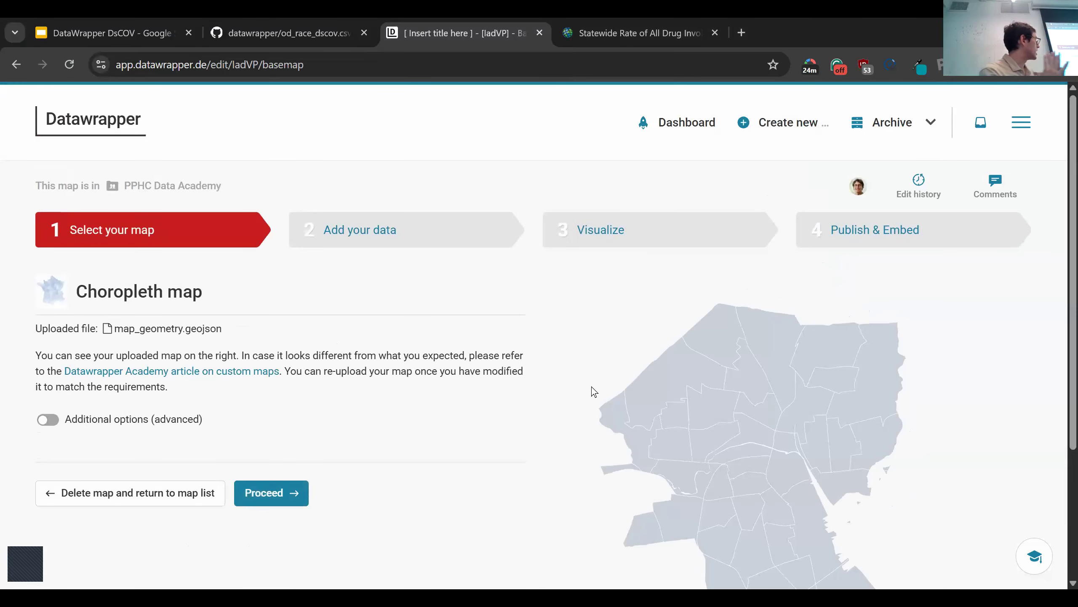
pyautogui.scroll(-1, 592, 386)
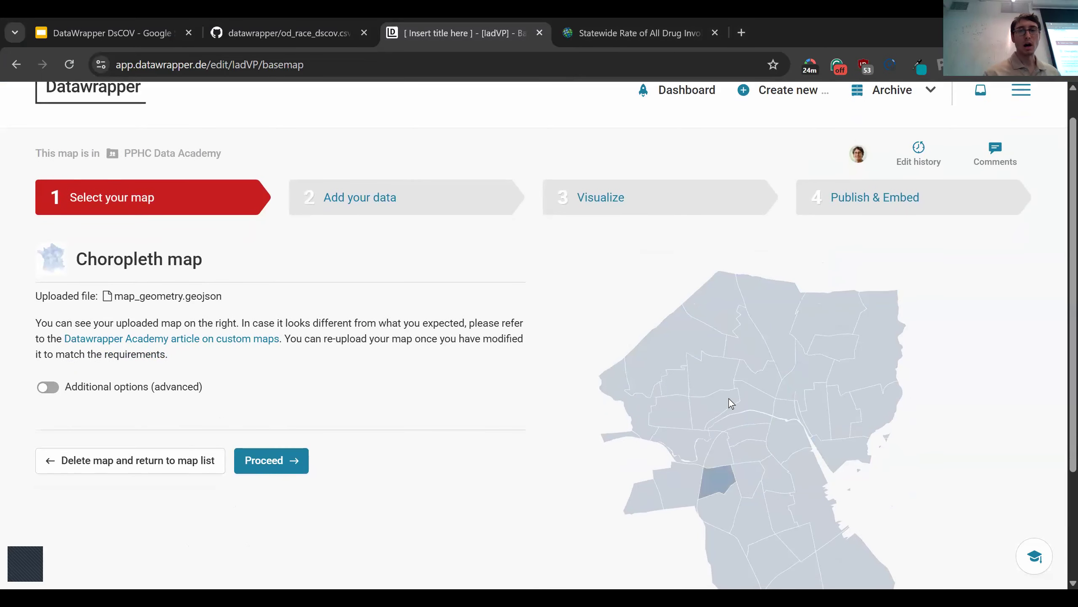
pyautogui.scroll(-2, 729, 398)
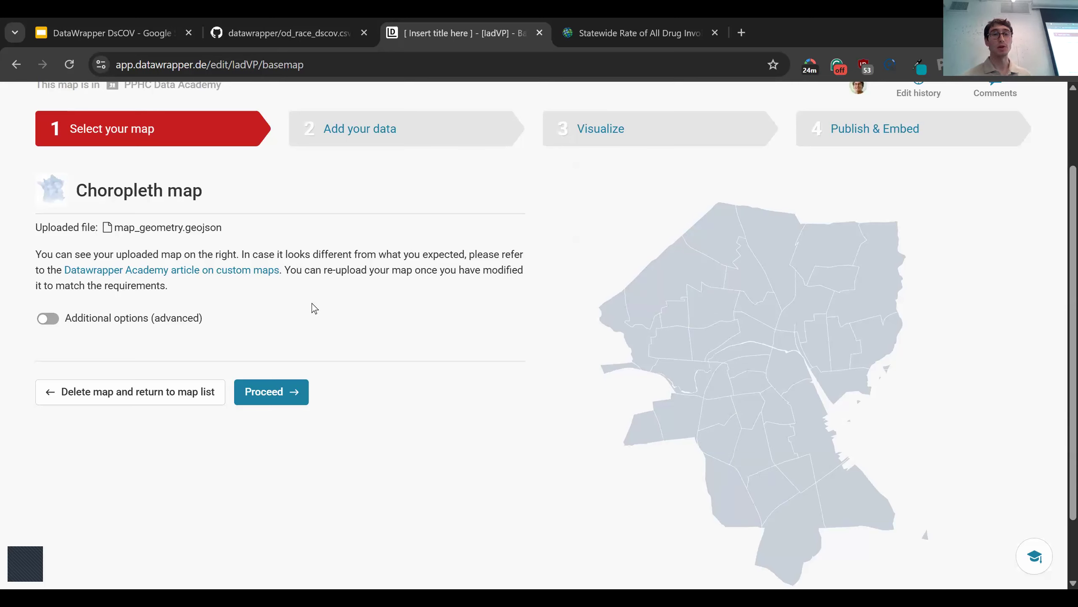
pyautogui.click(283, 395)
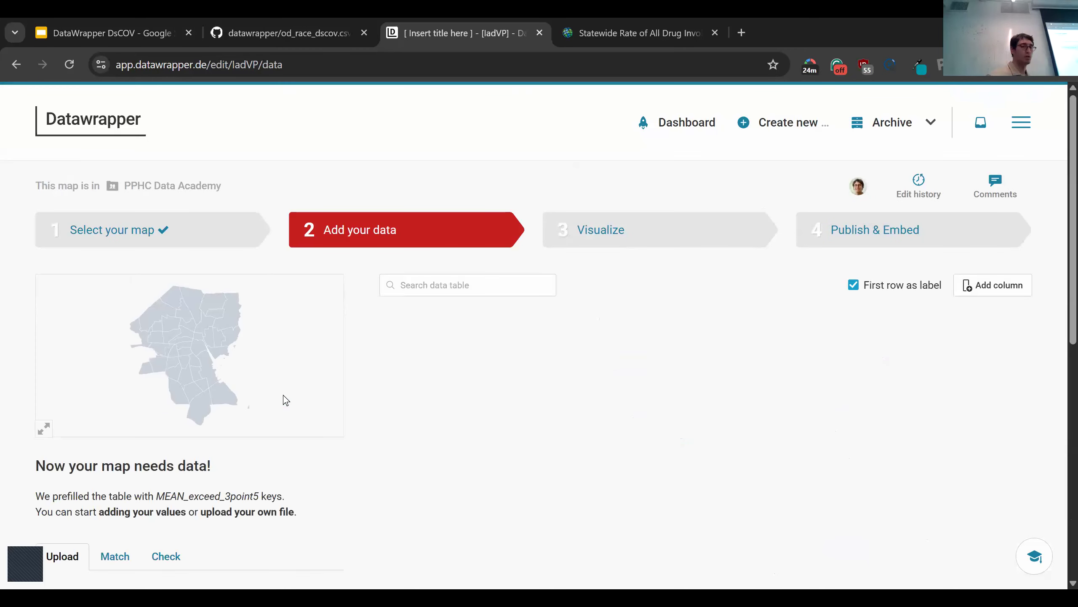
# Upload map_data.csv from Downloads as the map's data, and switch to the DataWrapper DsCOV presentation in Google Slides
pyautogui.scroll(-4, 283, 394)
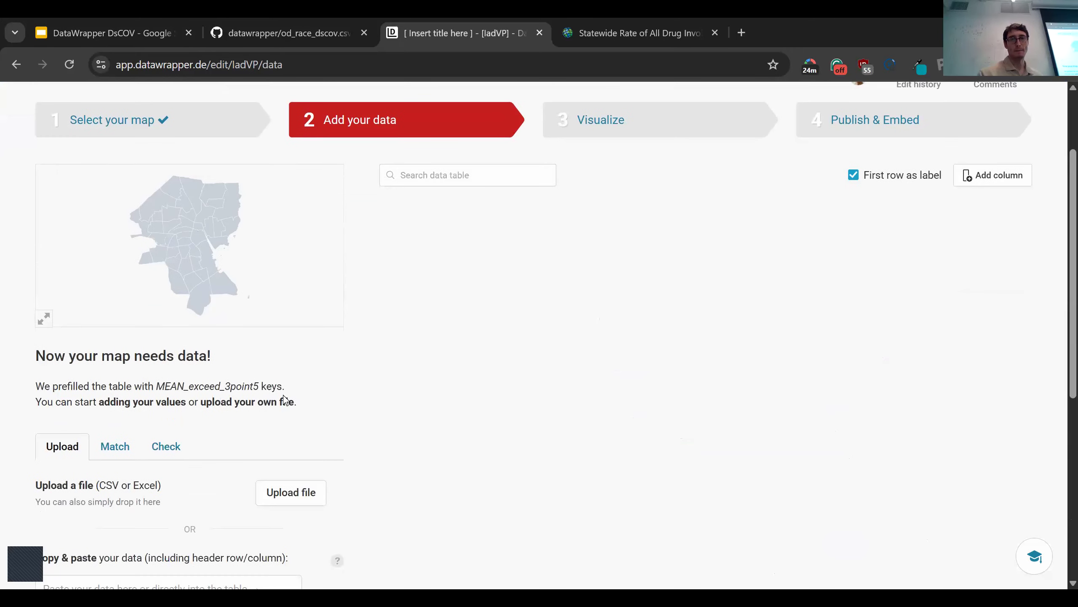
pyautogui.scroll(-1, 283, 395)
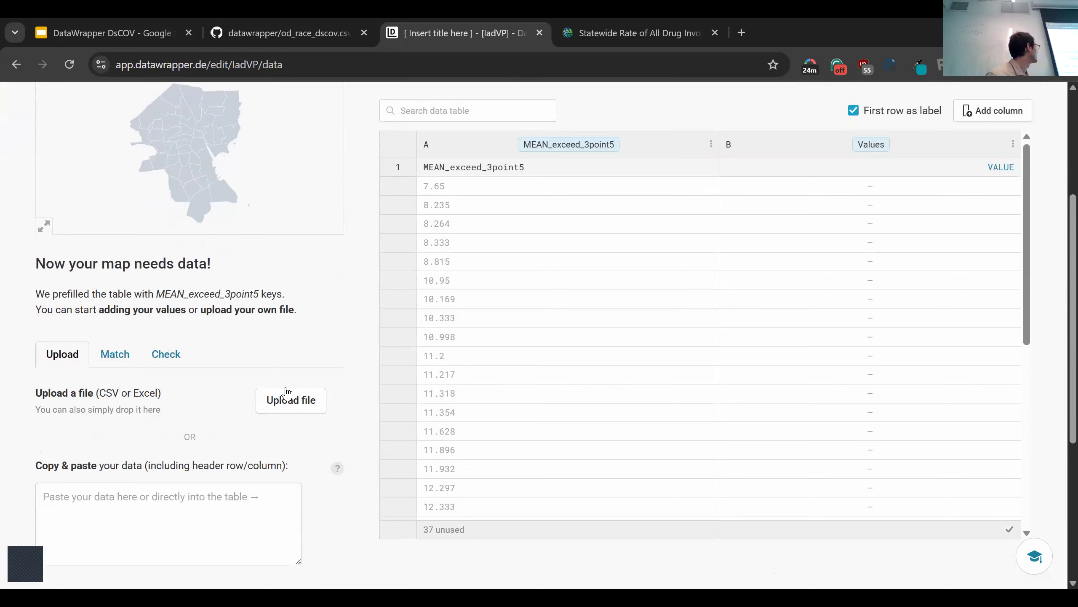
pyautogui.click(295, 411)
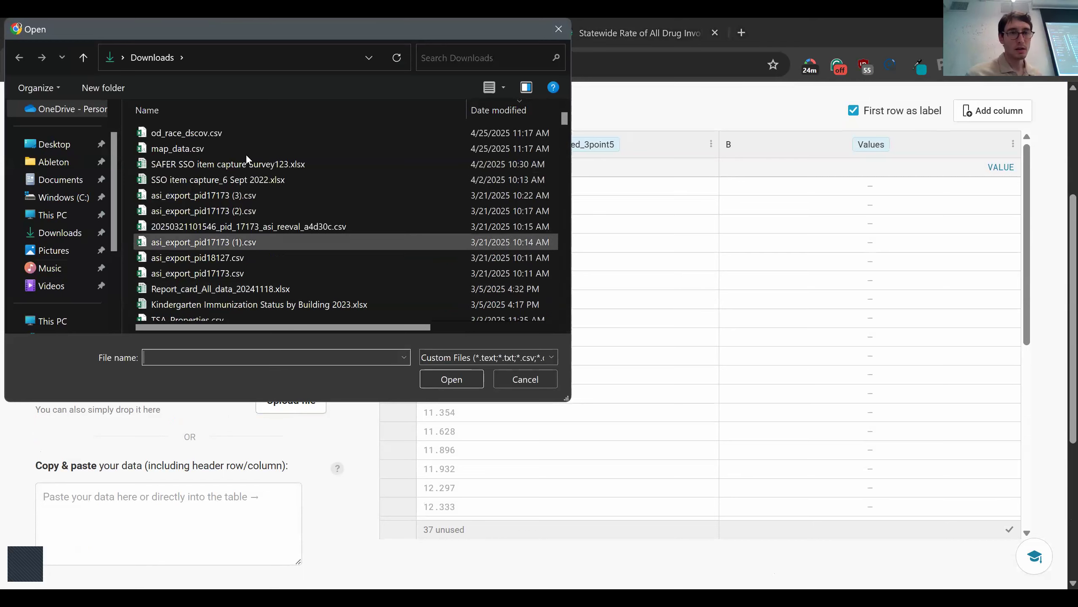
pyautogui.click(246, 155)
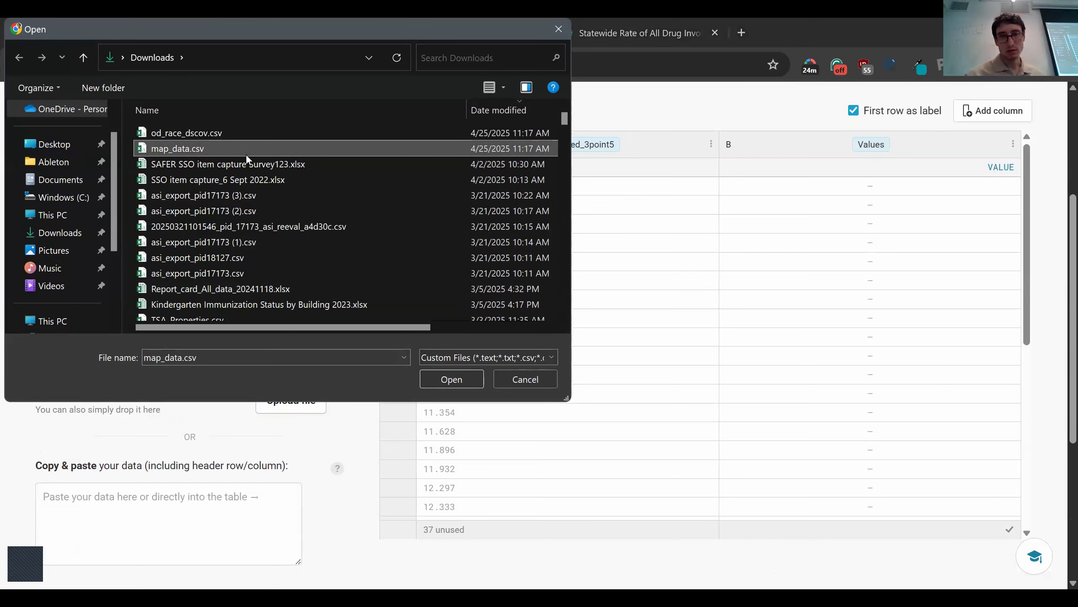
pyautogui.doubleClick(246, 155)
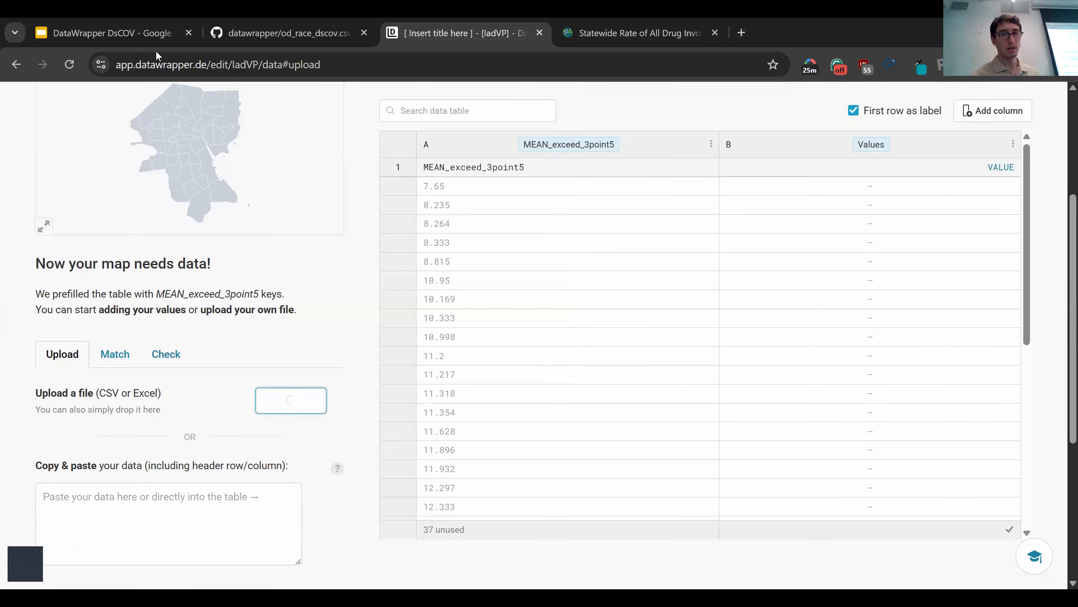
pyautogui.click(154, 32)
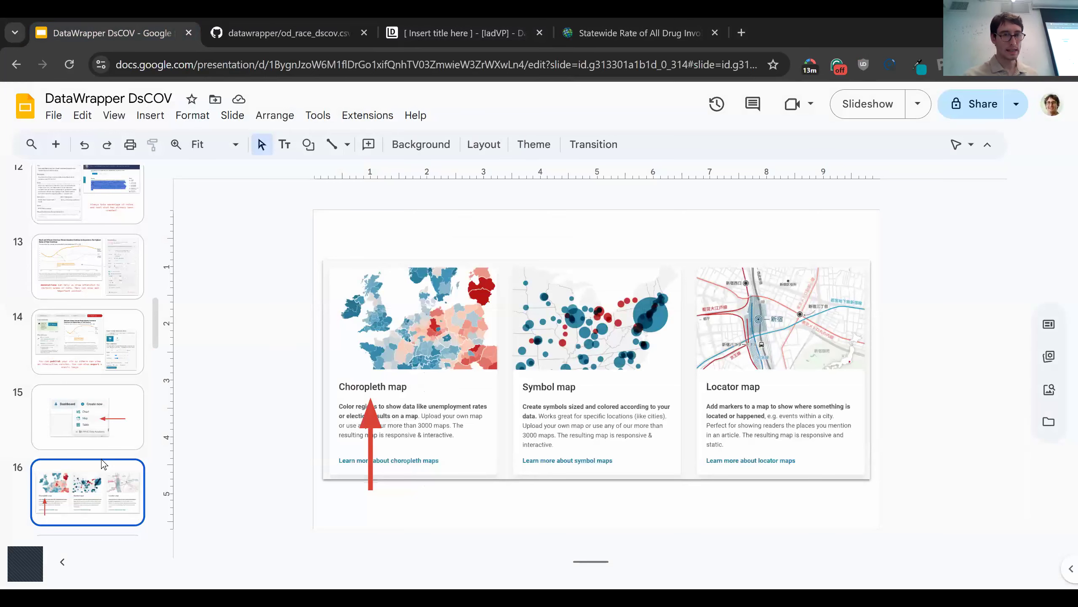
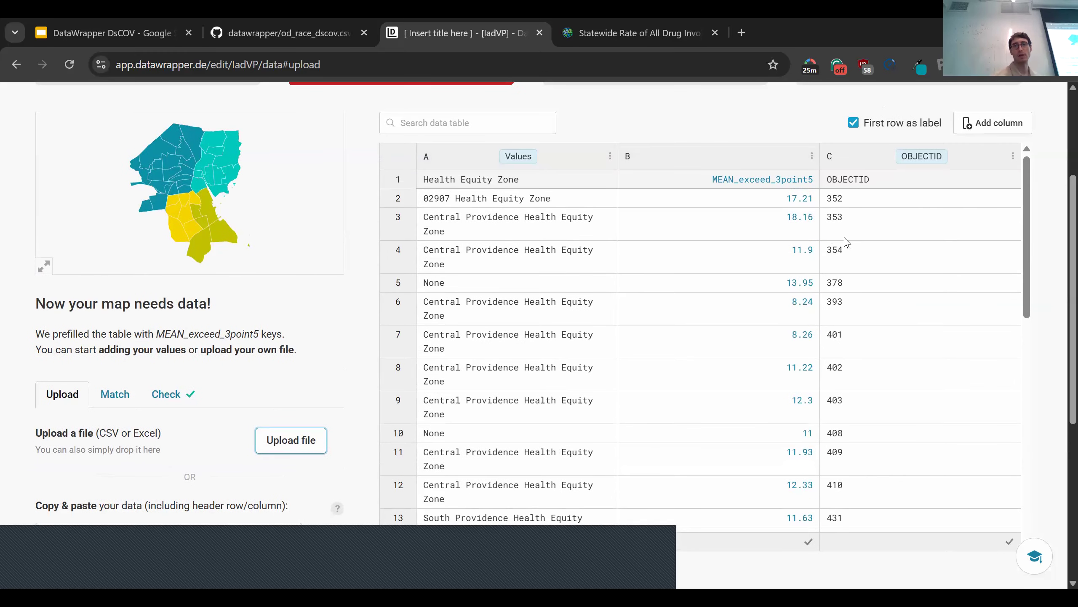
# Examine how the OBJECTID, MEAN_exceed_3point5 and Health Equity Zone columns of the map data table are used
pyautogui.click(881, 153)
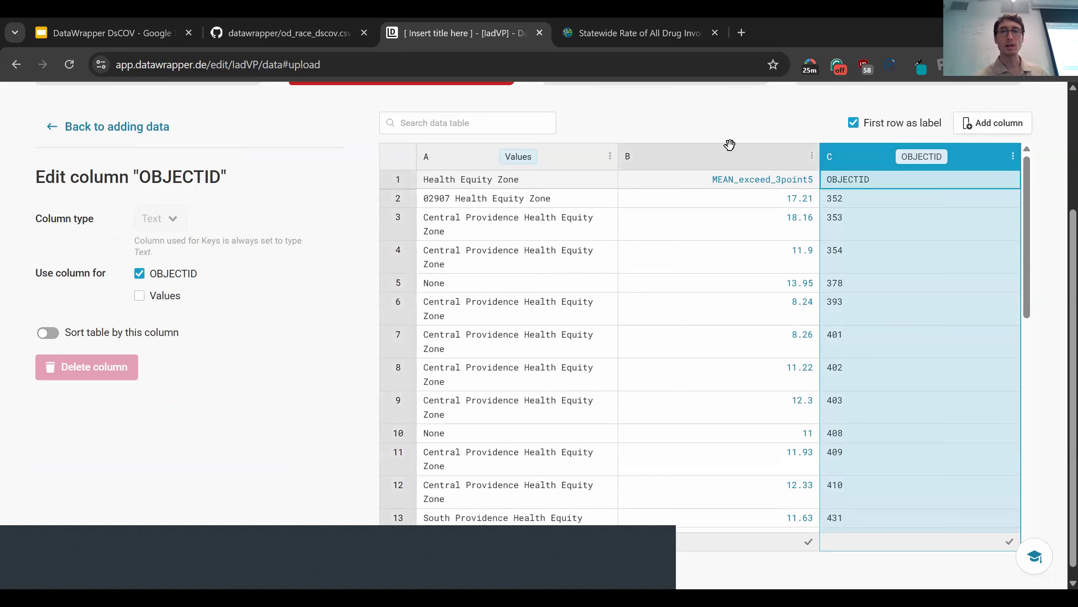
pyautogui.click(730, 145)
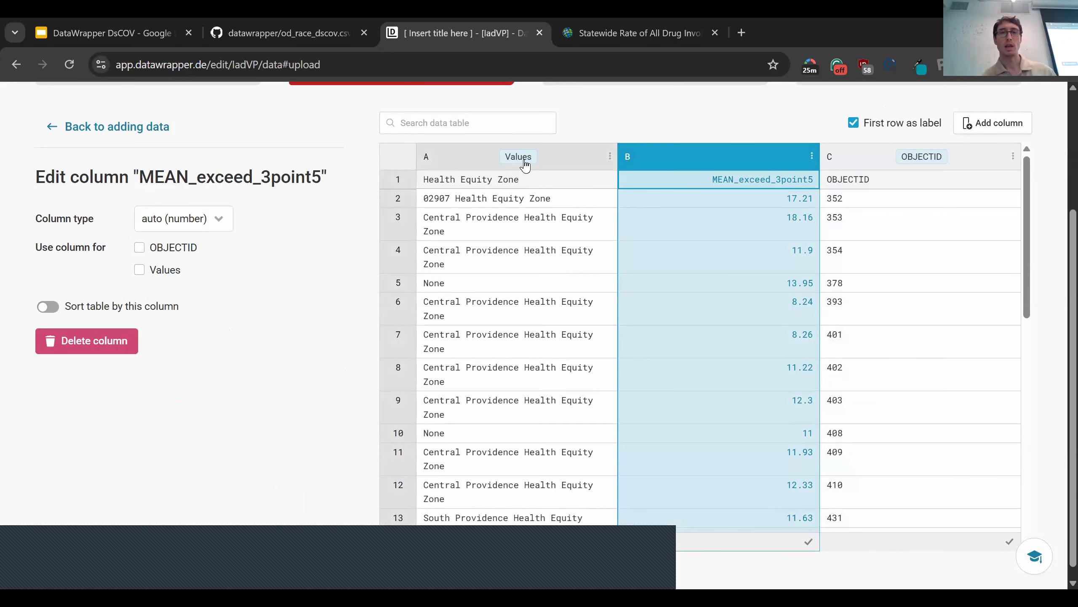
pyautogui.click(556, 155)
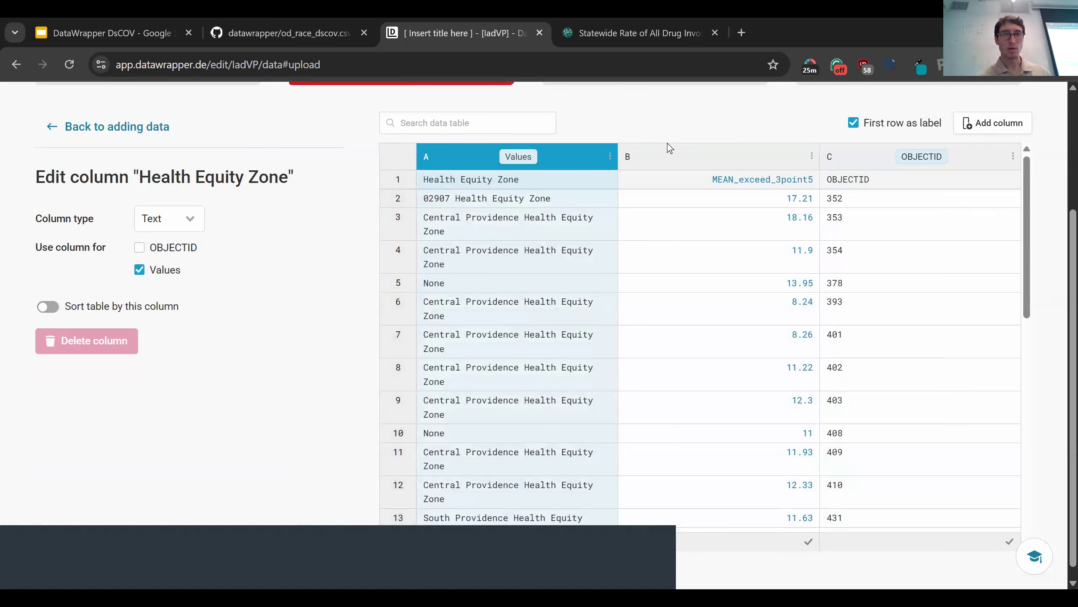
# Assign the MEAN_exceed_3point5 column as the map's Values
pyautogui.click(687, 151)
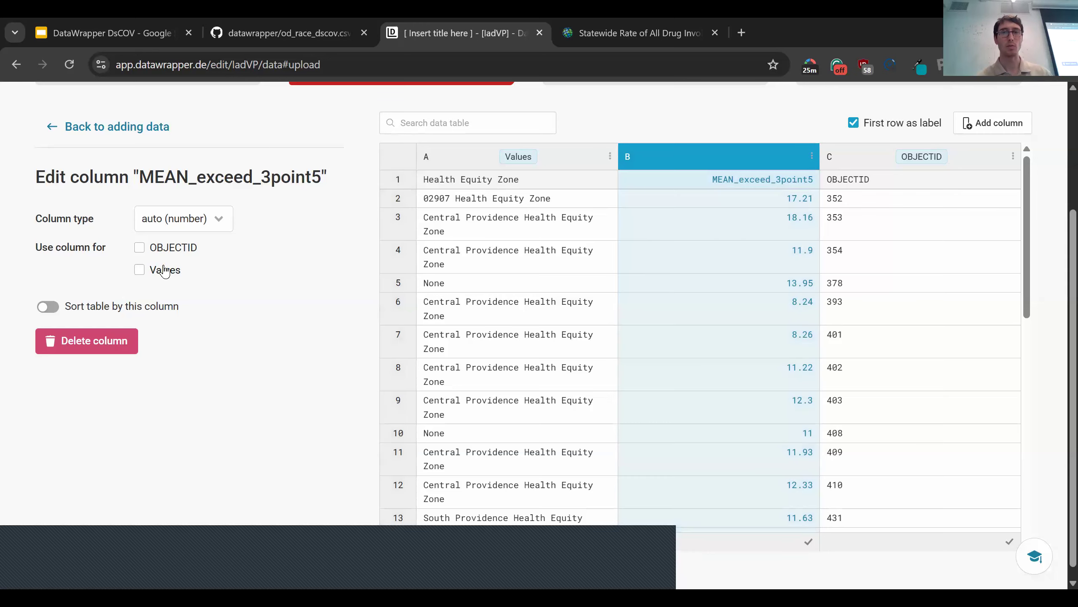
pyautogui.click(140, 270)
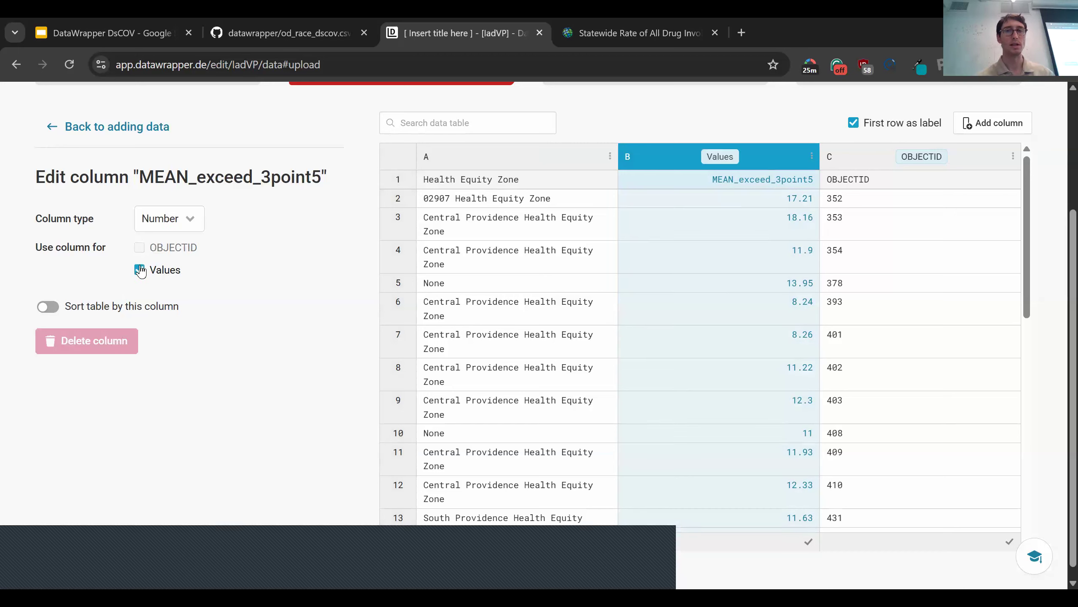
pyautogui.click(268, 280)
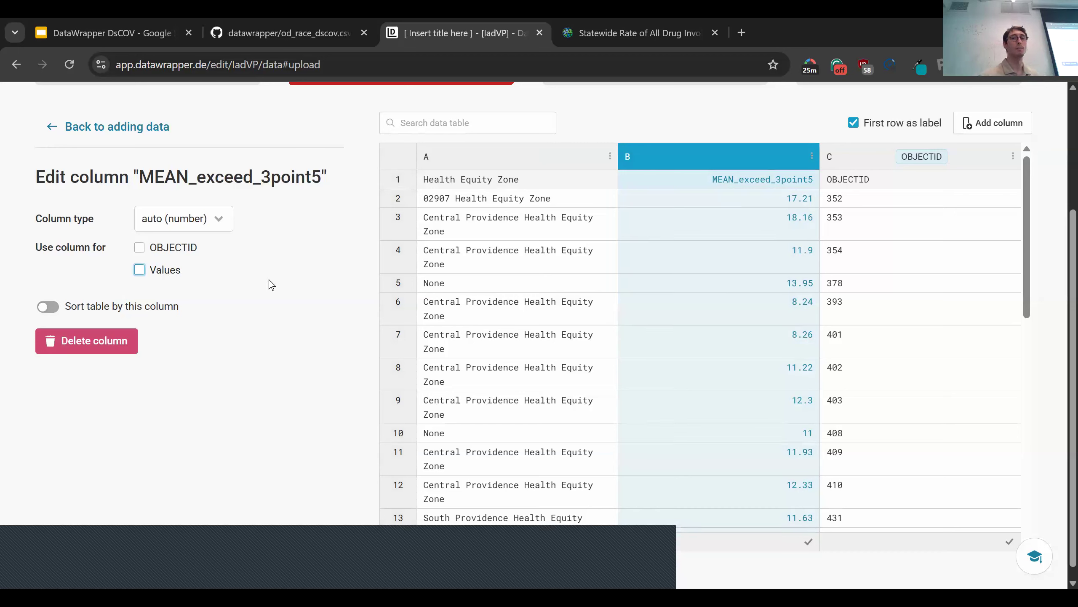
pyautogui.click(177, 275)
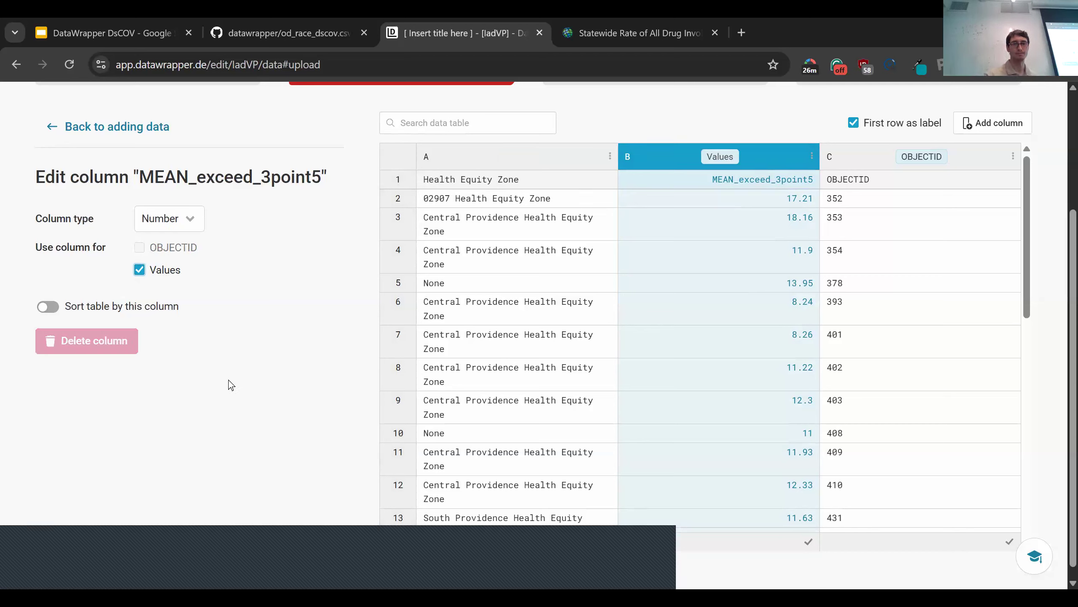
pyautogui.scroll(-1, 228, 385)
pyautogui.scroll(1, 228, 385)
pyautogui.scroll(-1, 228, 385)
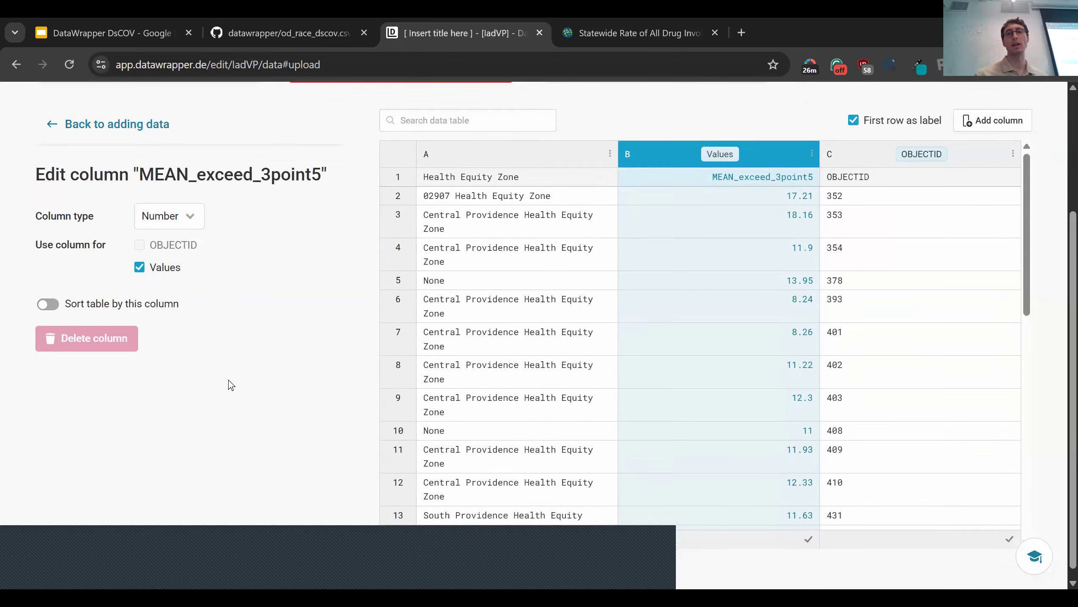
pyautogui.scroll(2, 230, 382)
pyautogui.scroll(-2, 229, 382)
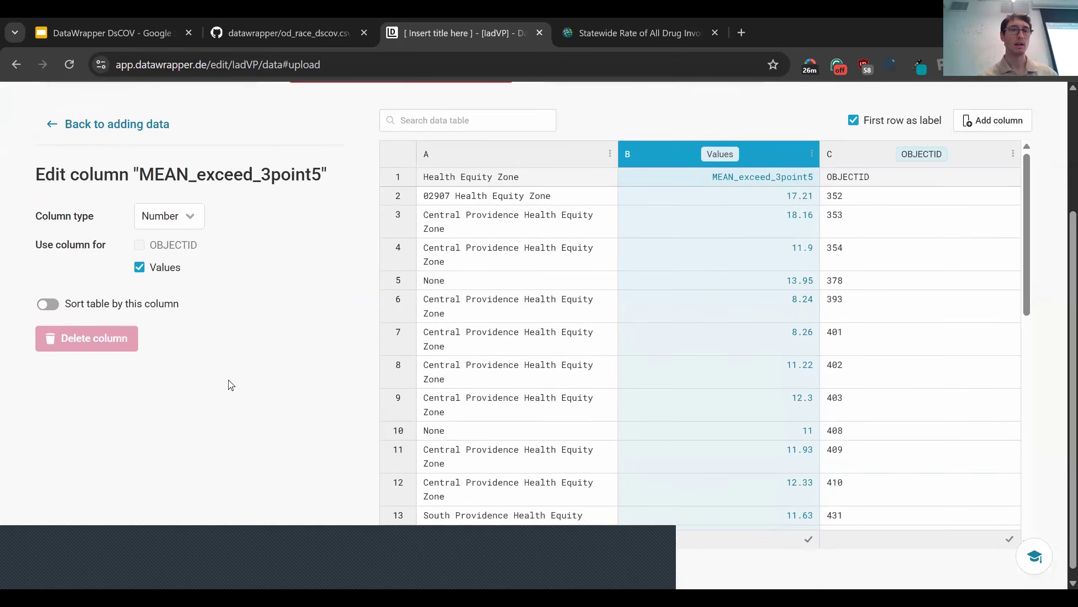
# Close the MEAN_exceed_3point5 column settings and review the map preview and the column assigned as Values
pyautogui.scroll(2, 229, 385)
pyautogui.click(134, 242)
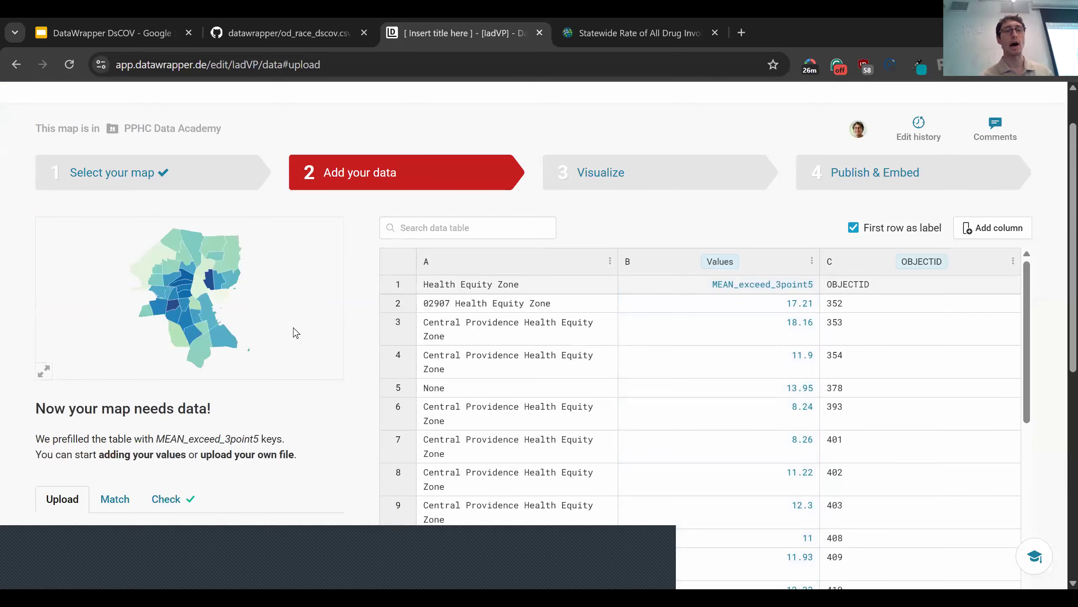
pyautogui.scroll(-2, 296, 333)
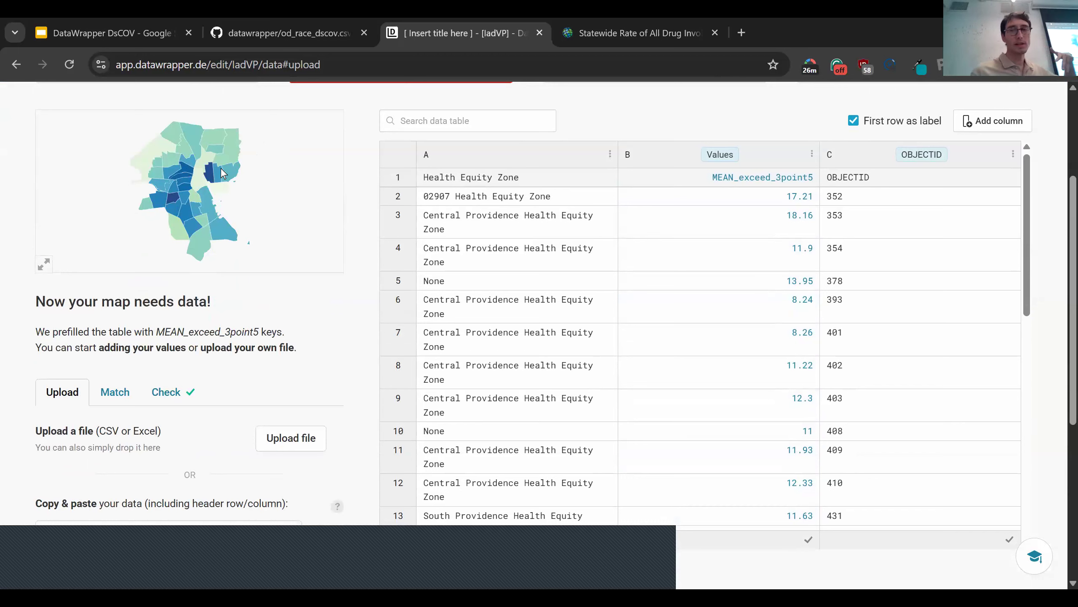
pyautogui.click(755, 155)
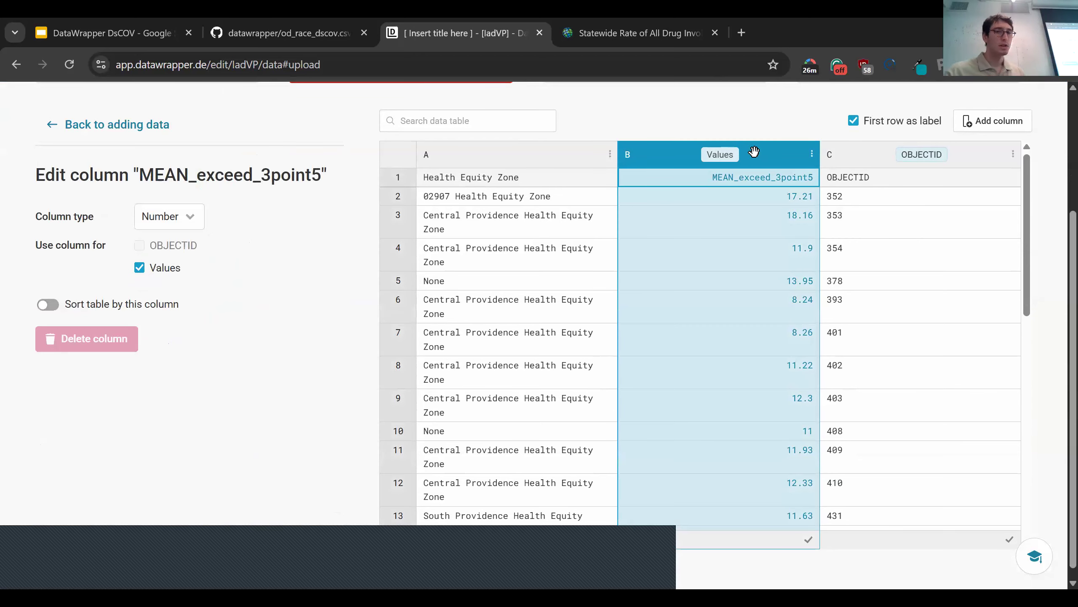
pyautogui.click(140, 123)
# Proceed through the column matching and the data check to the map's Visualize stage
pyautogui.scroll(-5, 265, 393)
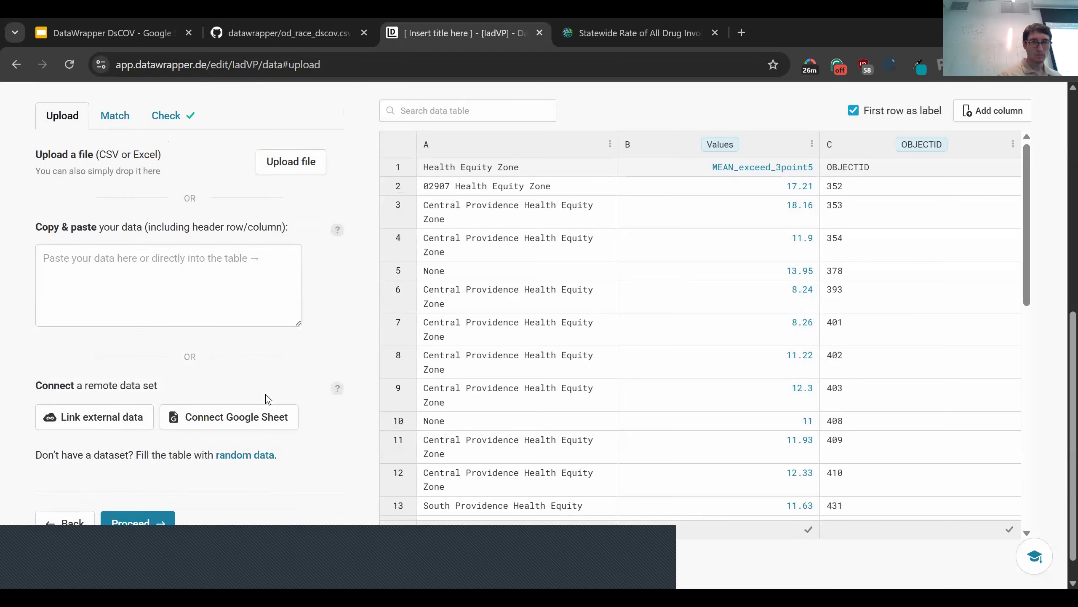
pyautogui.scroll(-1, 237, 416)
pyautogui.click(144, 493)
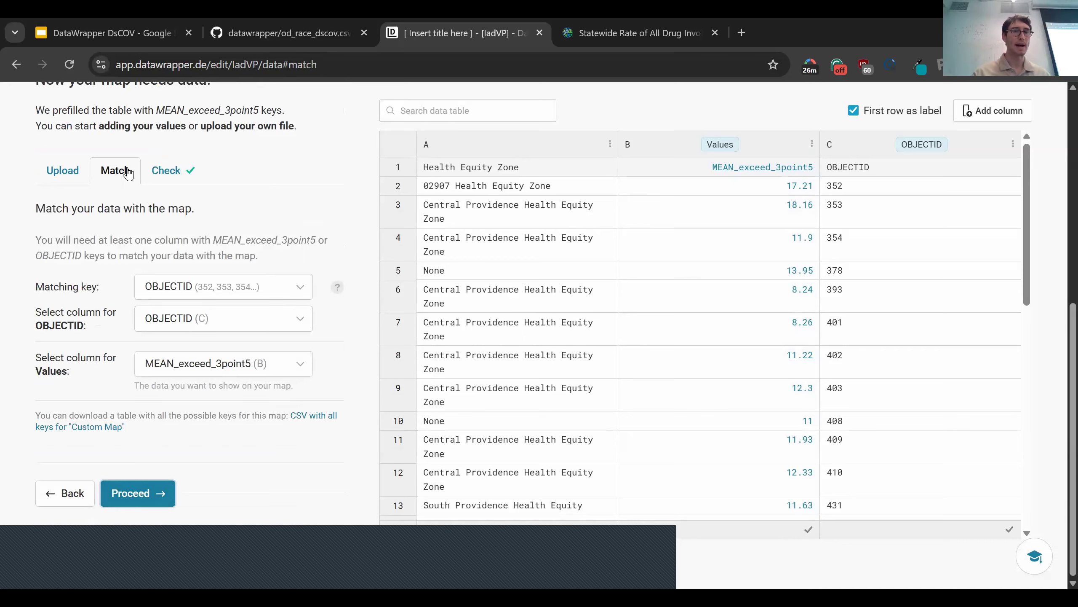
pyautogui.click(136, 485)
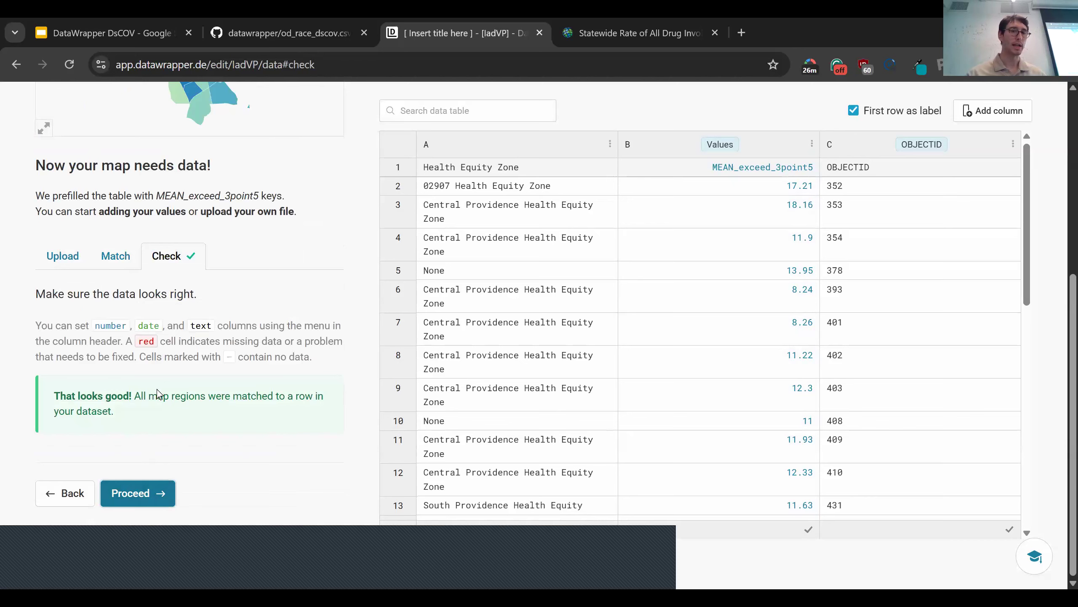
pyautogui.tripleClick(115, 392)
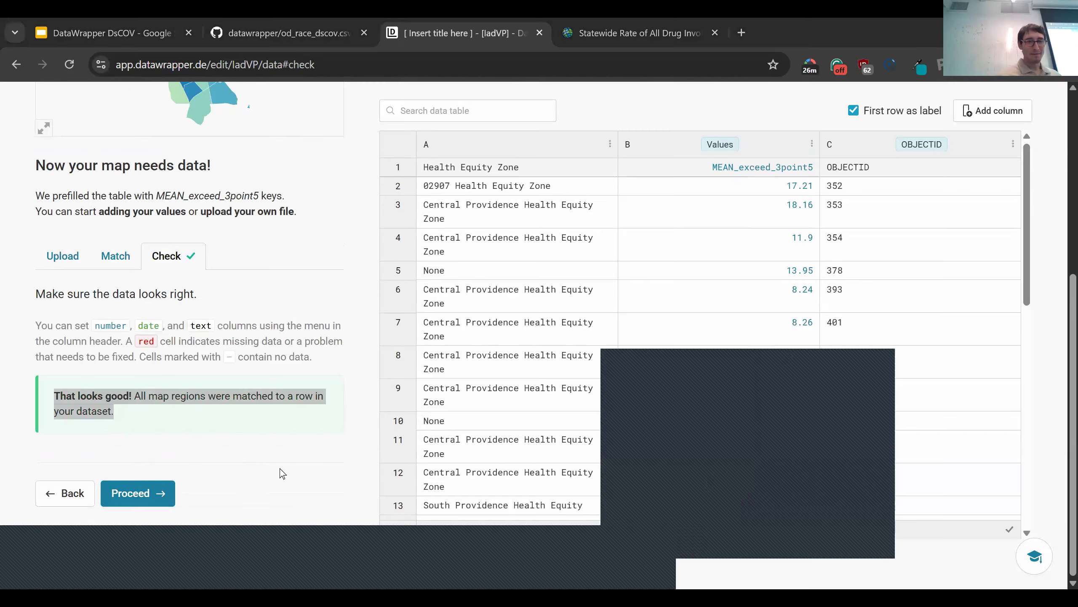
pyautogui.click(127, 476)
pyautogui.click(122, 500)
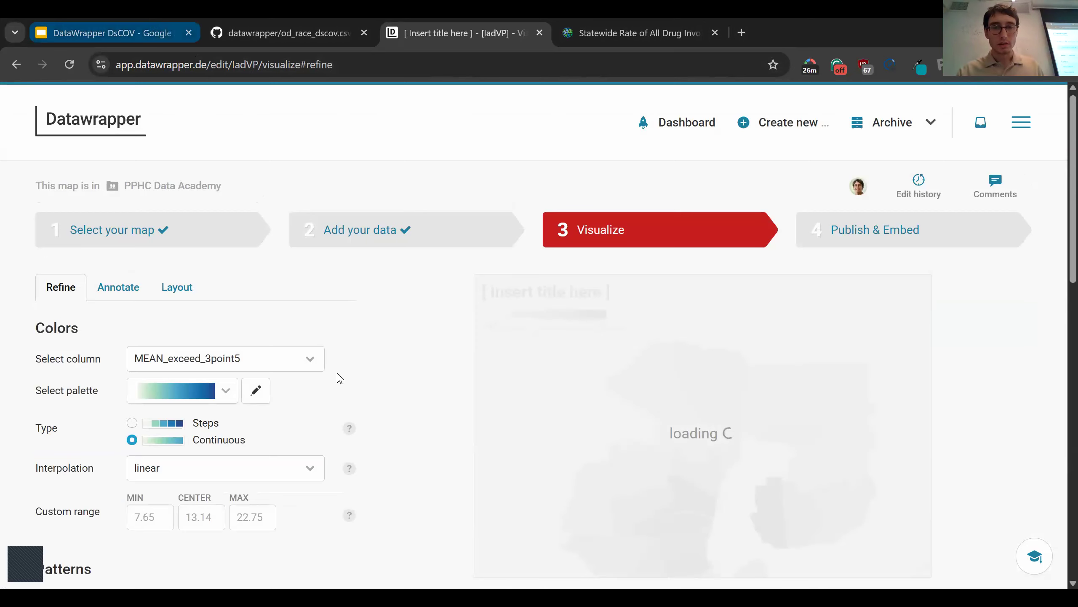
# Color the map by the Health Equity Zone column and look over the resulting zones and legend
pyautogui.scroll(-2, 338, 377)
pyautogui.scroll(-5, 339, 377)
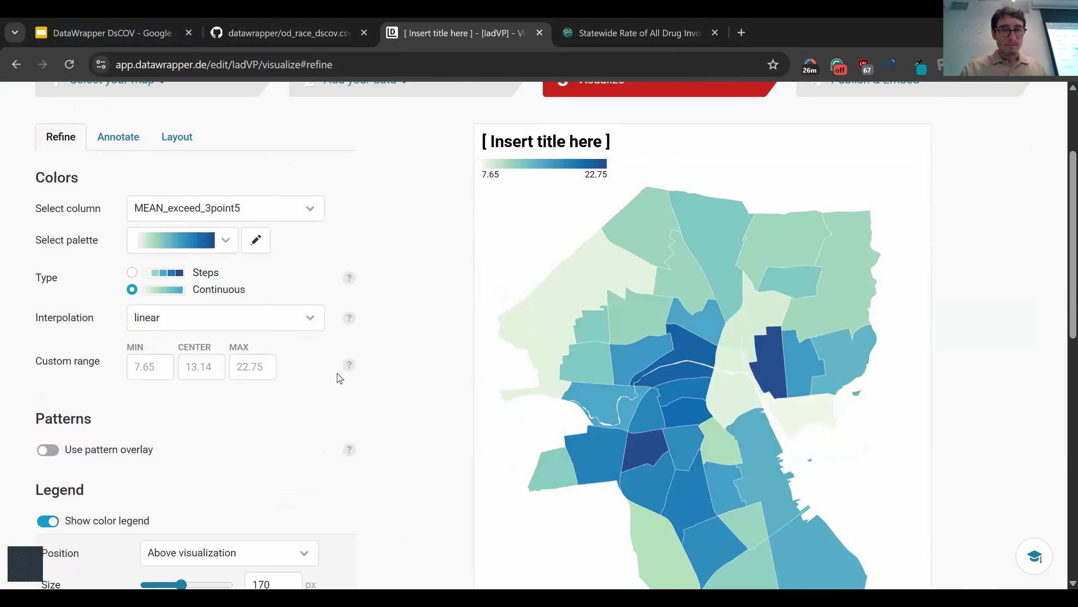
pyautogui.scroll(-1, 337, 372)
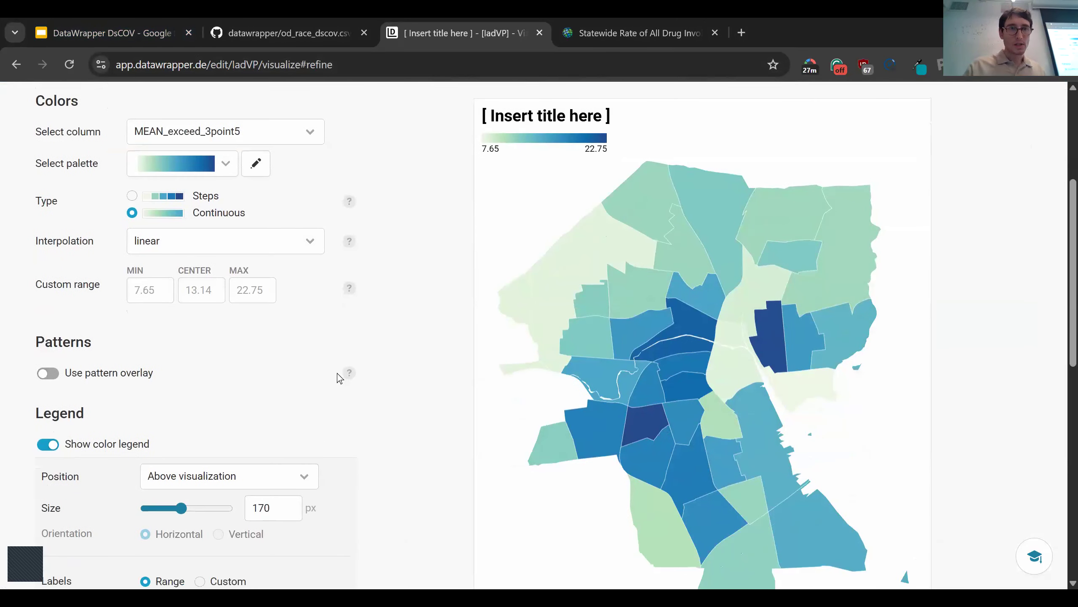
pyautogui.click(258, 138)
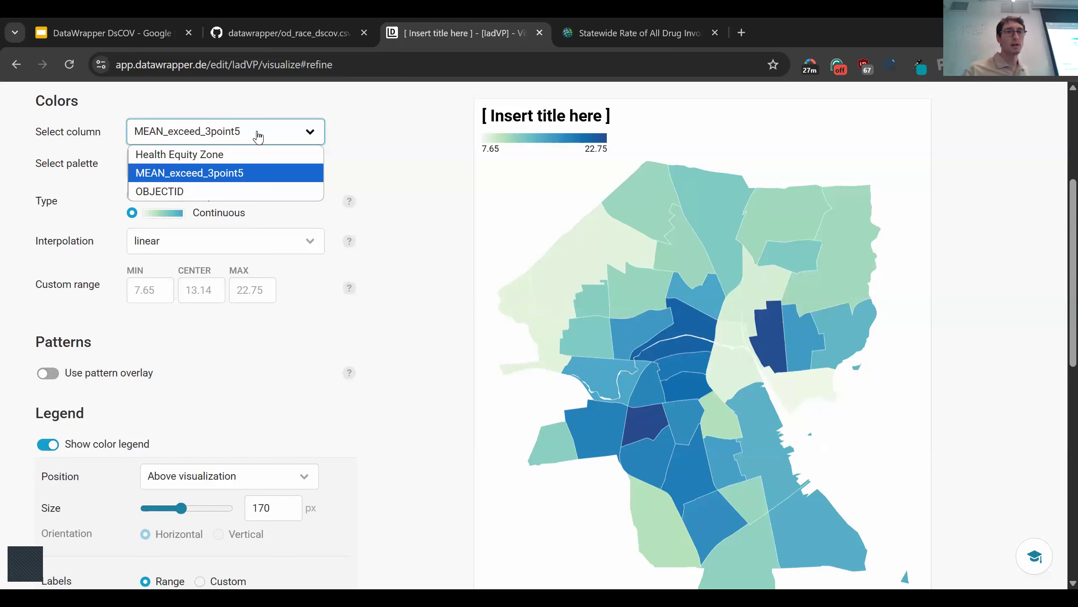
pyautogui.click(417, 182)
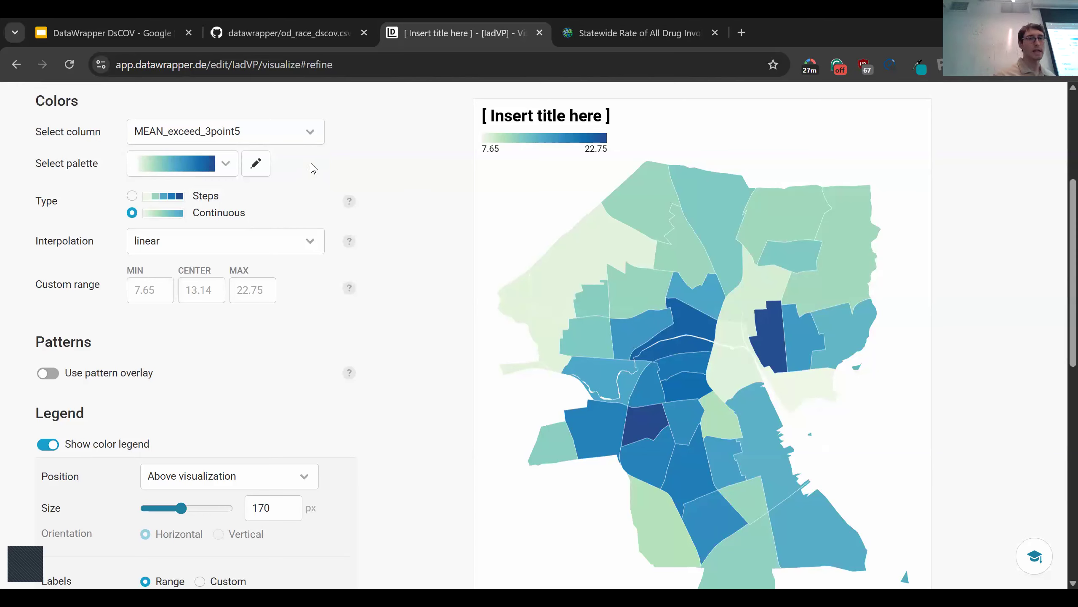
pyautogui.click(298, 143)
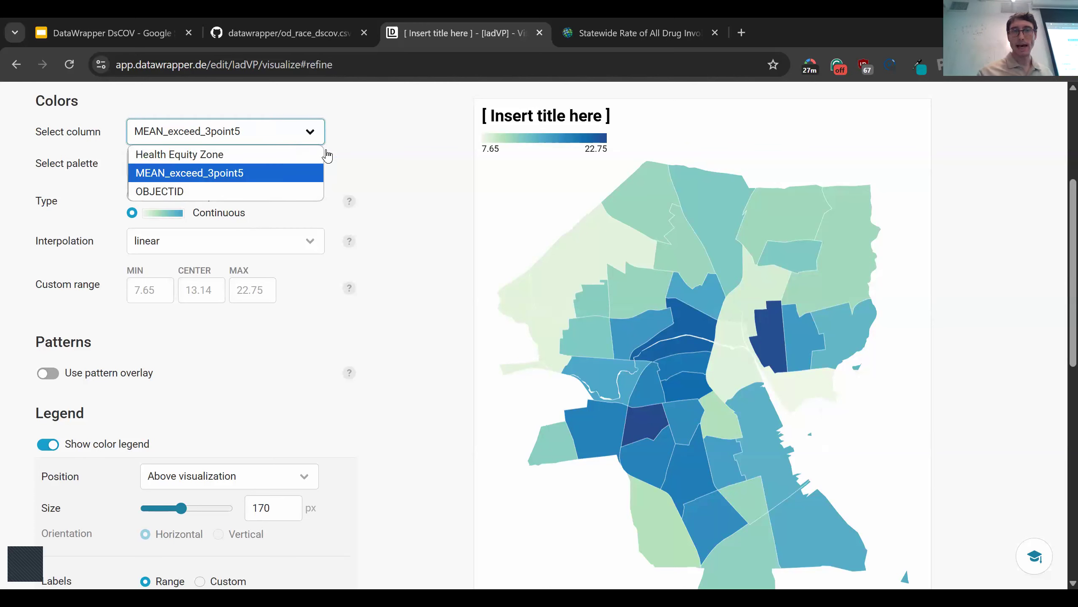
pyautogui.click(298, 156)
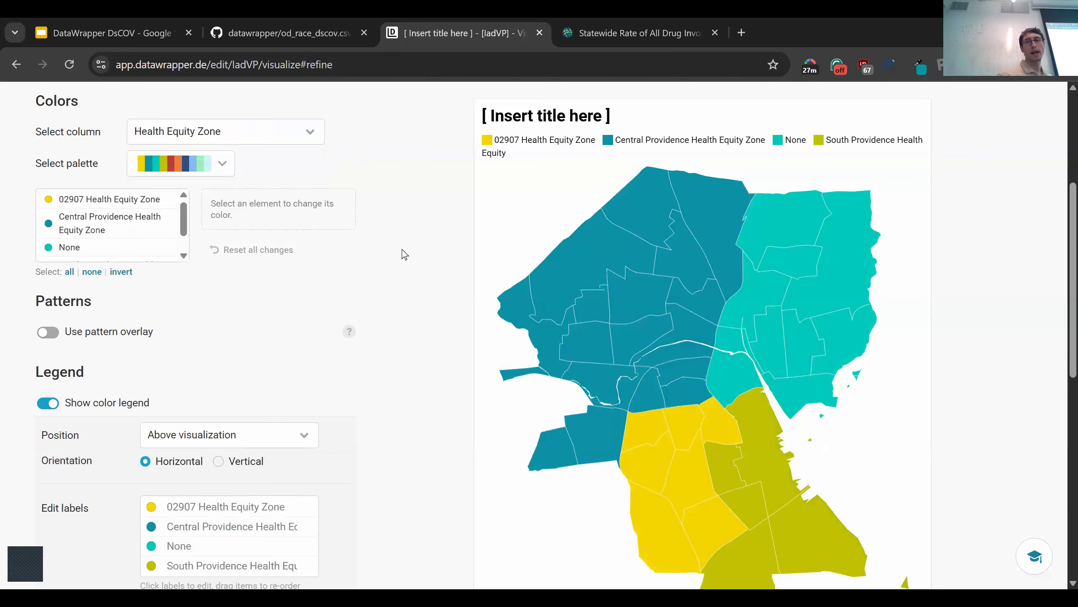
pyautogui.scroll(-2, 402, 249)
pyautogui.scroll(2, 402, 250)
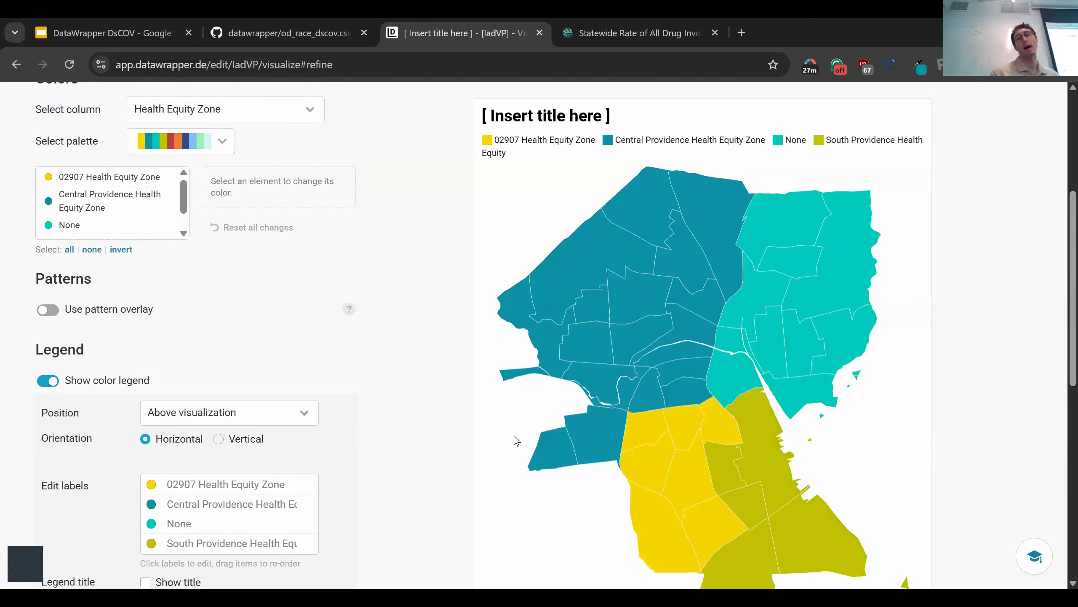
pyautogui.scroll(1, 514, 436)
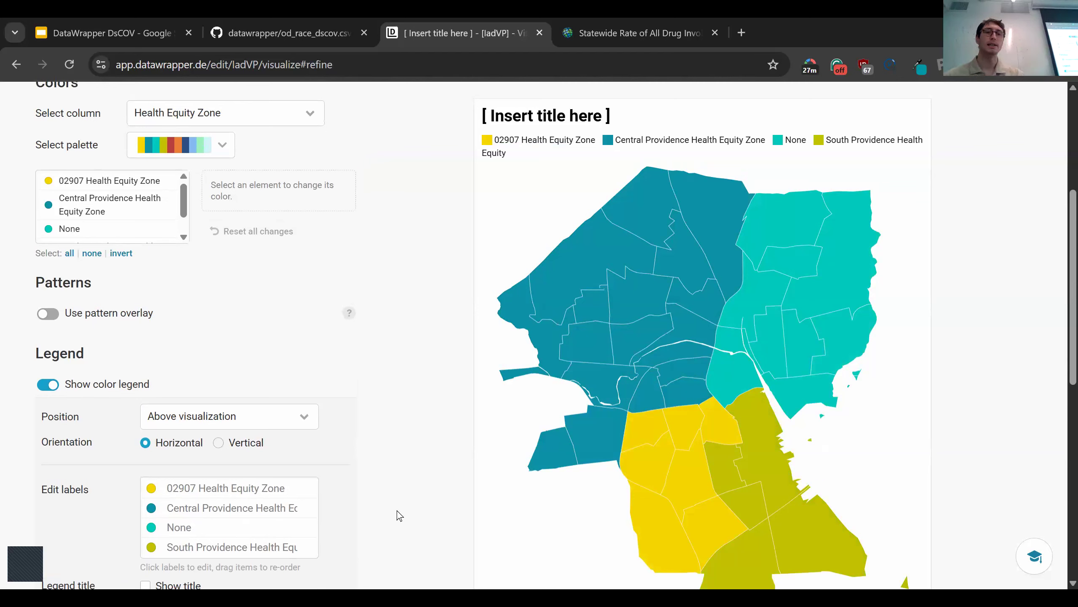
# Color the map by the MEAN_exceed_3point5 column with natural interpolation
pyautogui.click(248, 113)
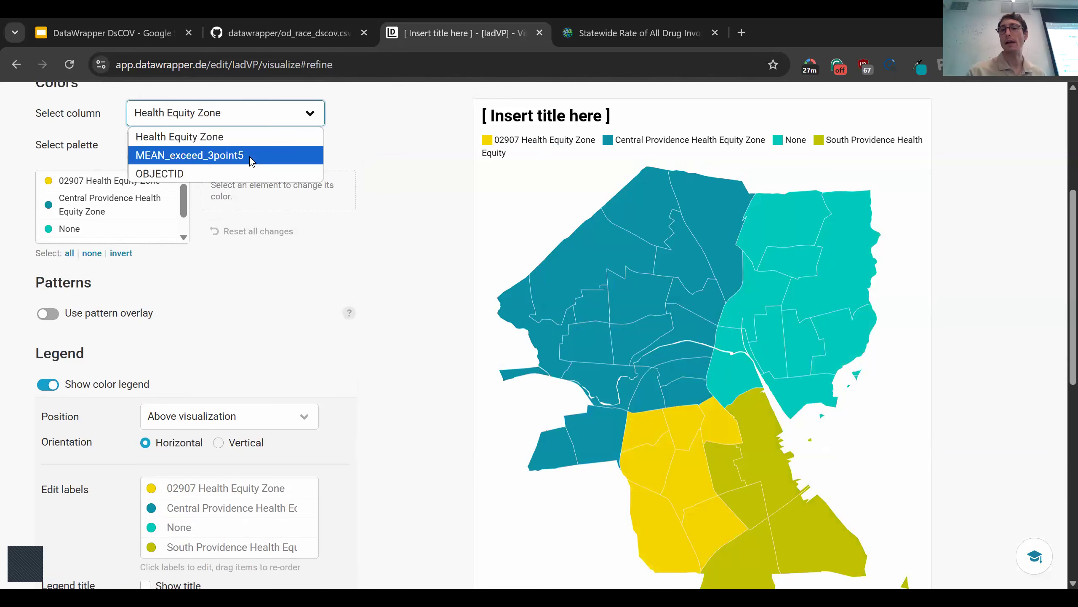
pyautogui.click(249, 157)
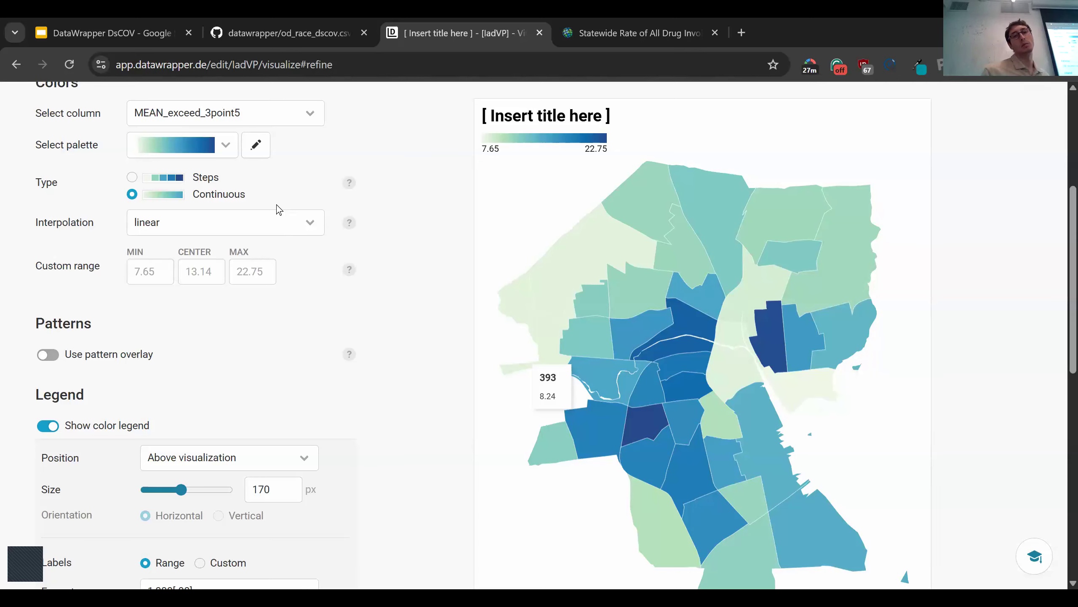
pyautogui.click(296, 229)
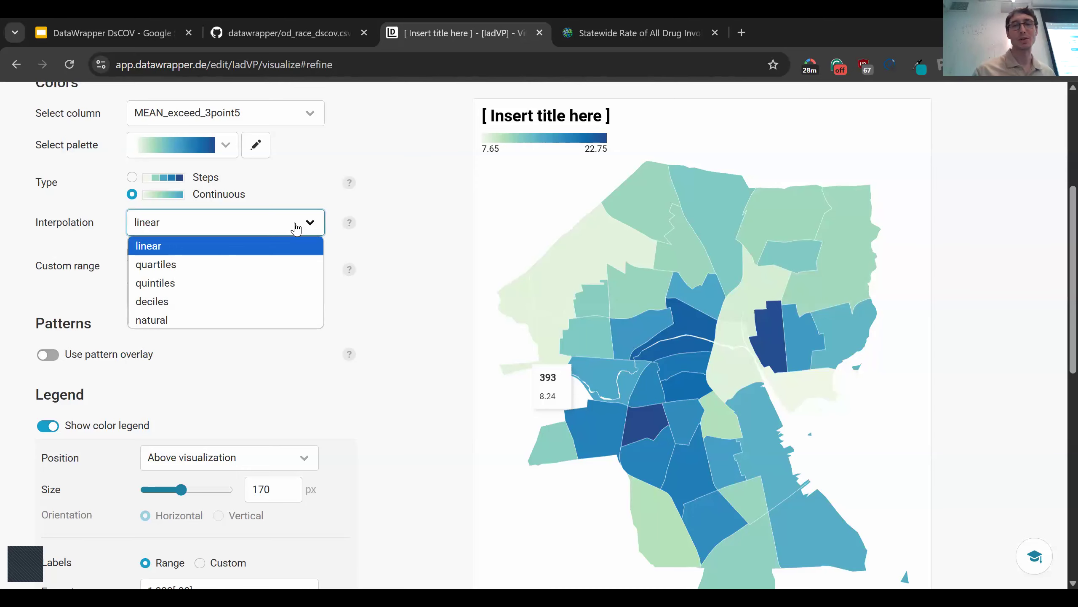
pyautogui.click(242, 318)
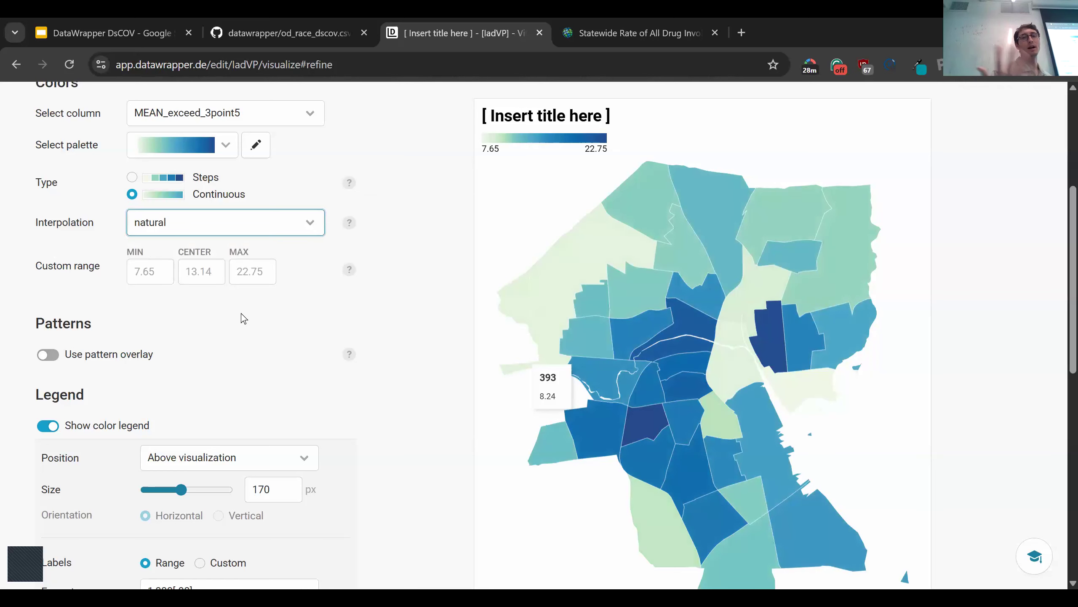
pyautogui.click(398, 256)
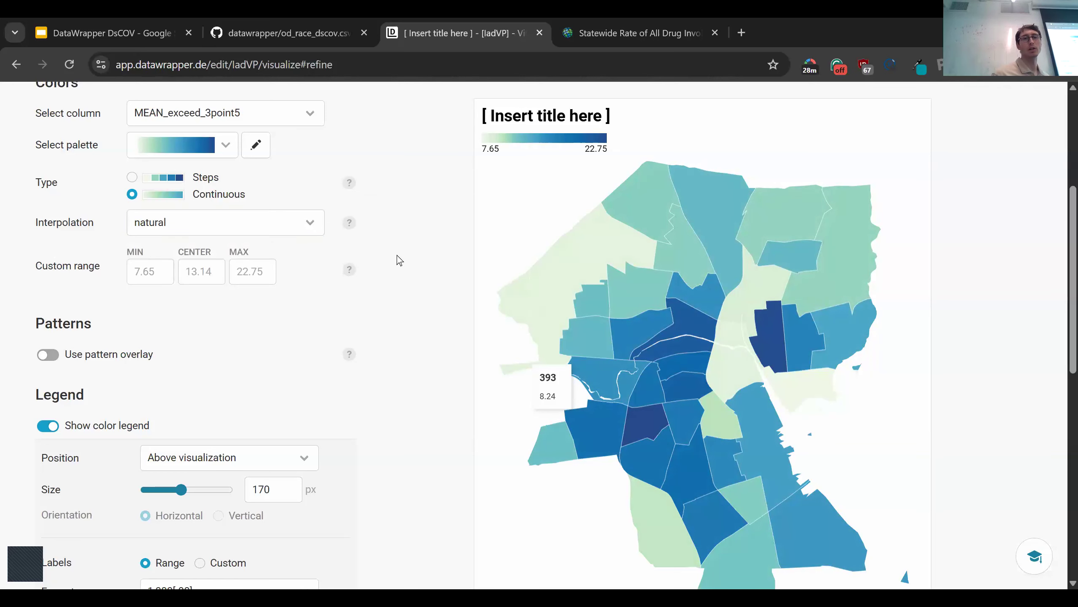
pyautogui.scroll(-1, 397, 254)
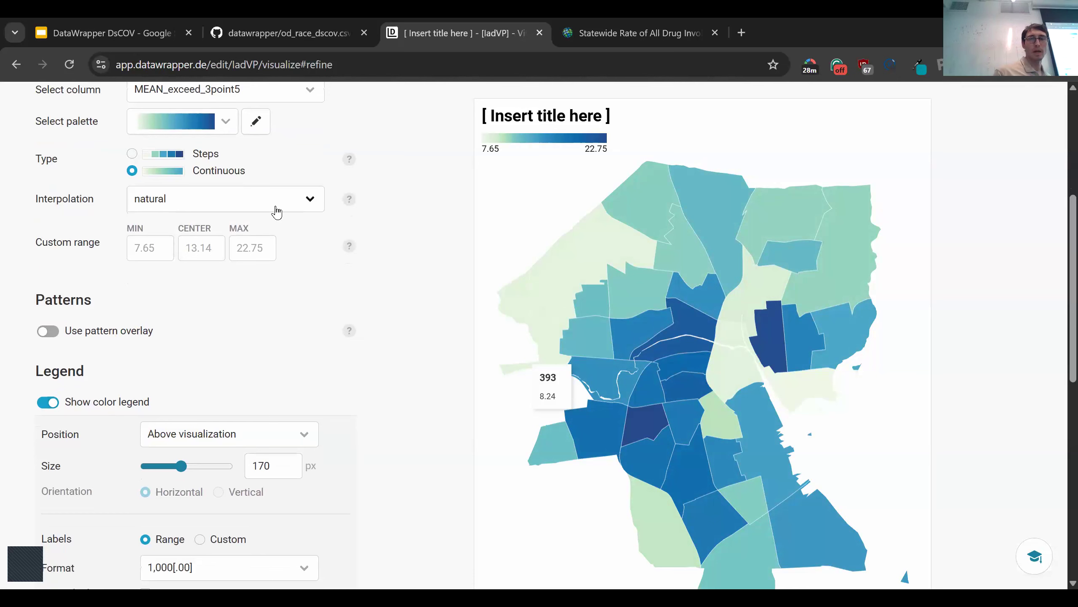
pyautogui.click(308, 203)
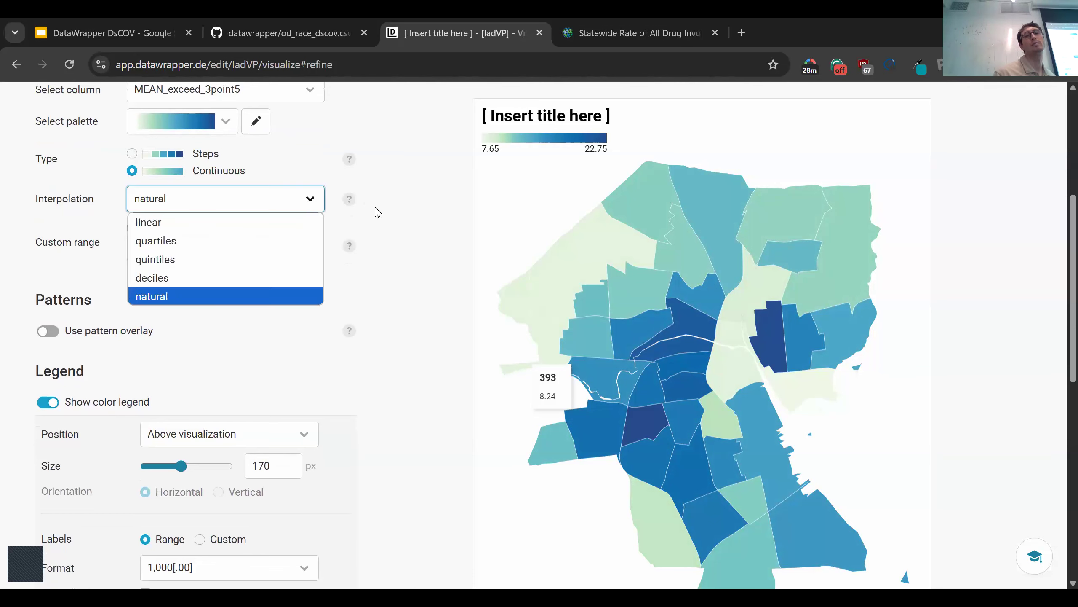
pyautogui.click(292, 196)
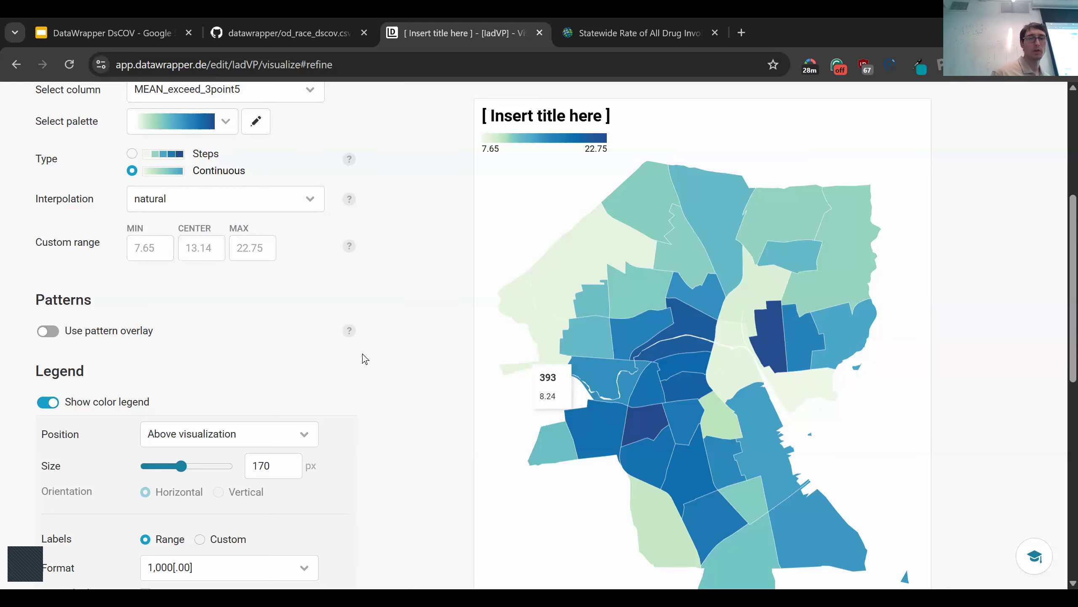
# Set the number format of the color legend's labels to 0%
pyautogui.scroll(-1, 362, 354)
pyautogui.scroll(-2, 362, 358)
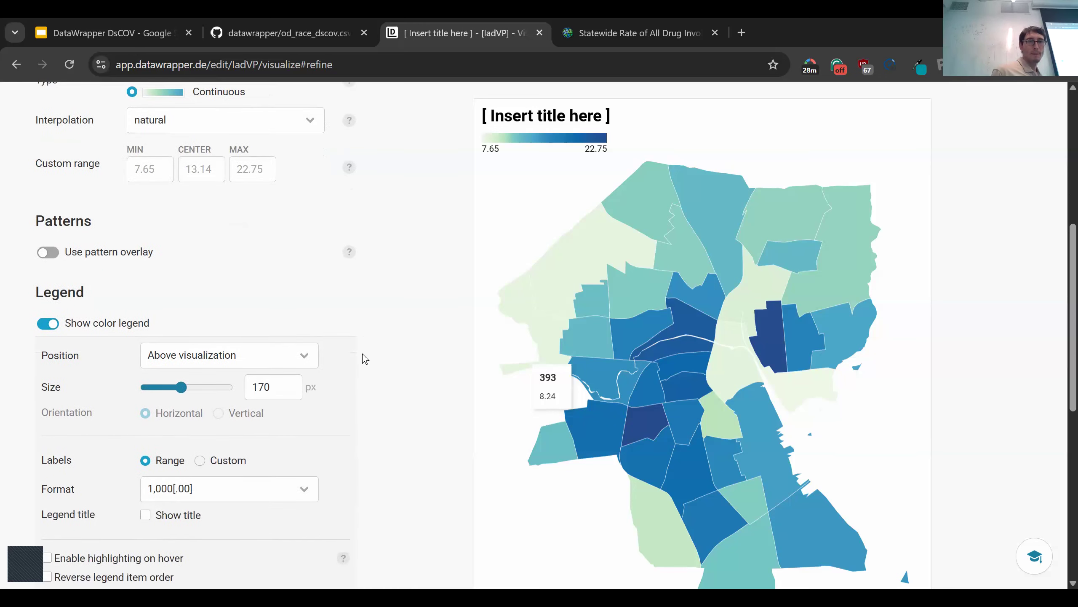
pyautogui.scroll(1, 362, 358)
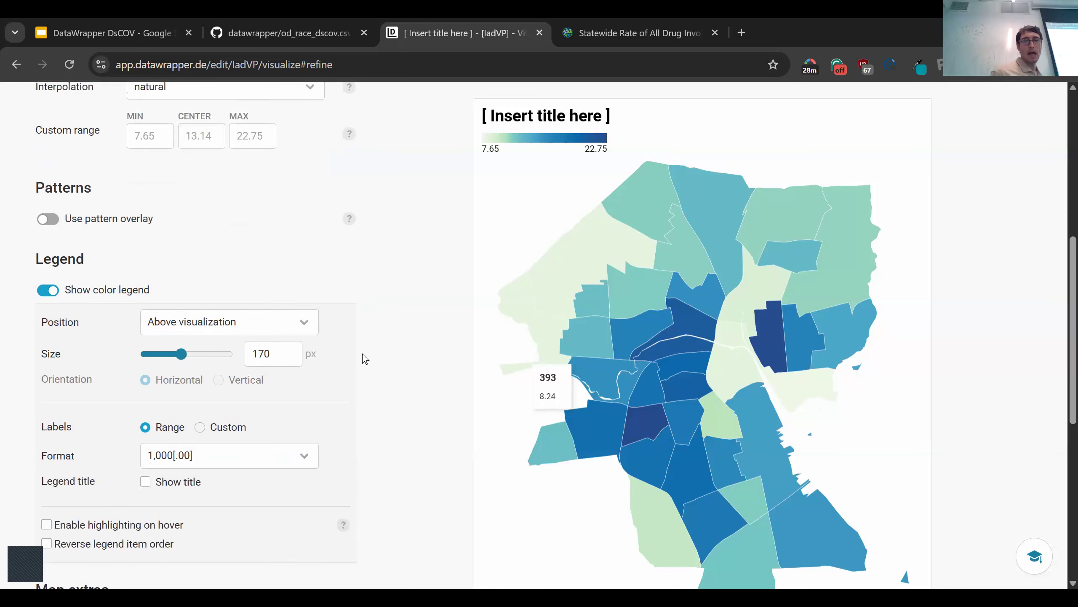
pyautogui.scroll(1, 364, 359)
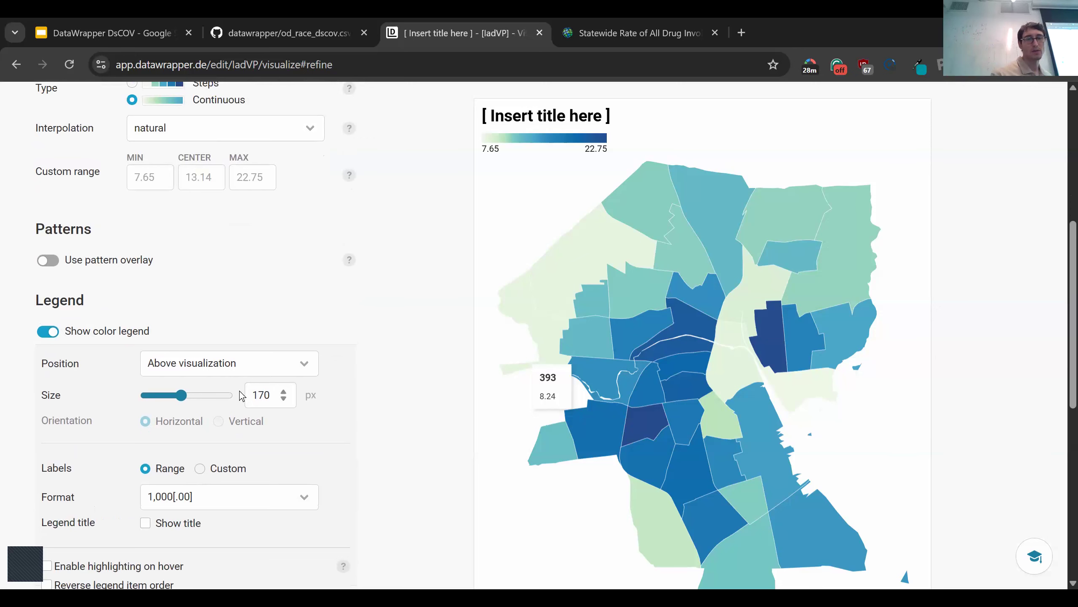
pyautogui.scroll(-1, 256, 437)
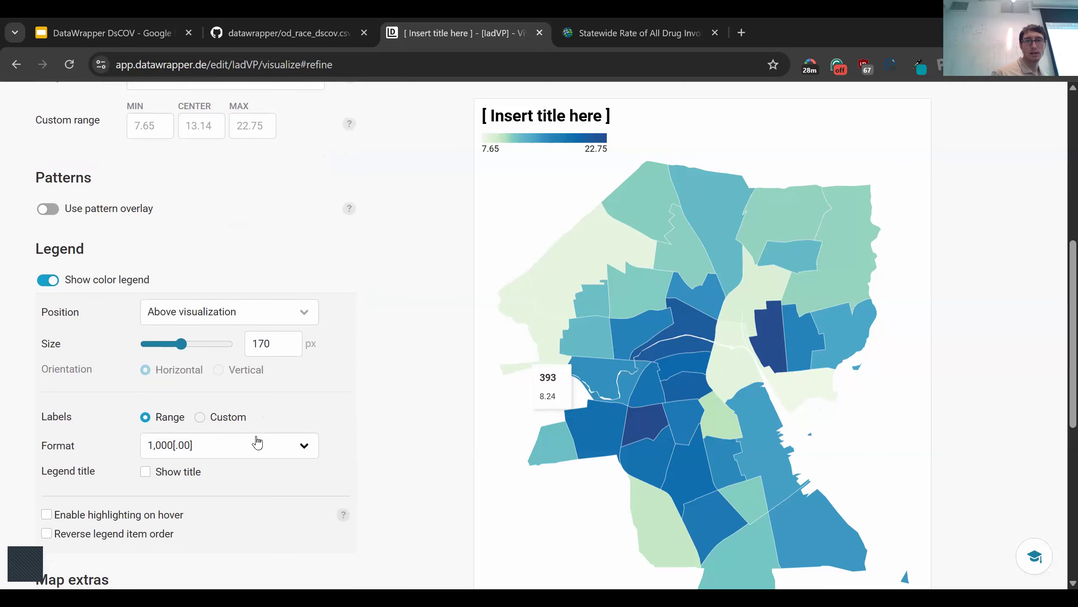
pyautogui.click(257, 441)
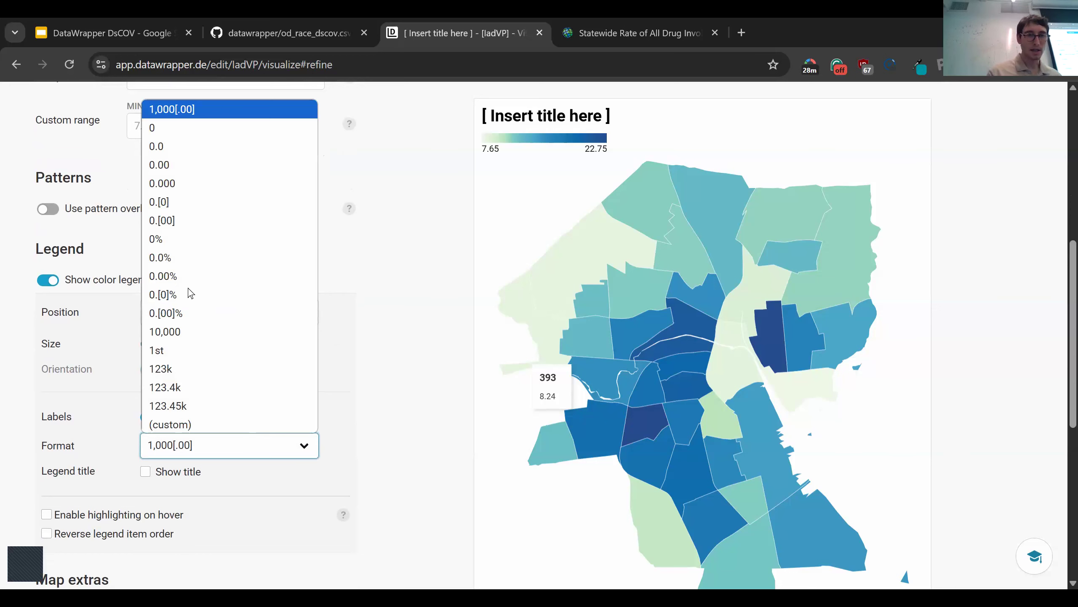
pyautogui.click(205, 250)
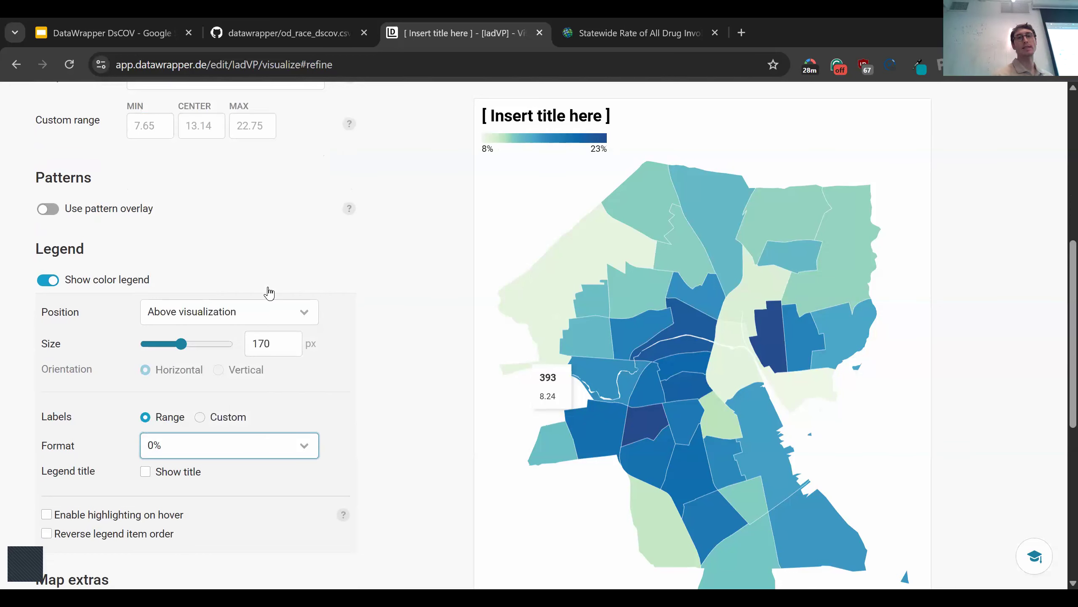
pyautogui.click(426, 302)
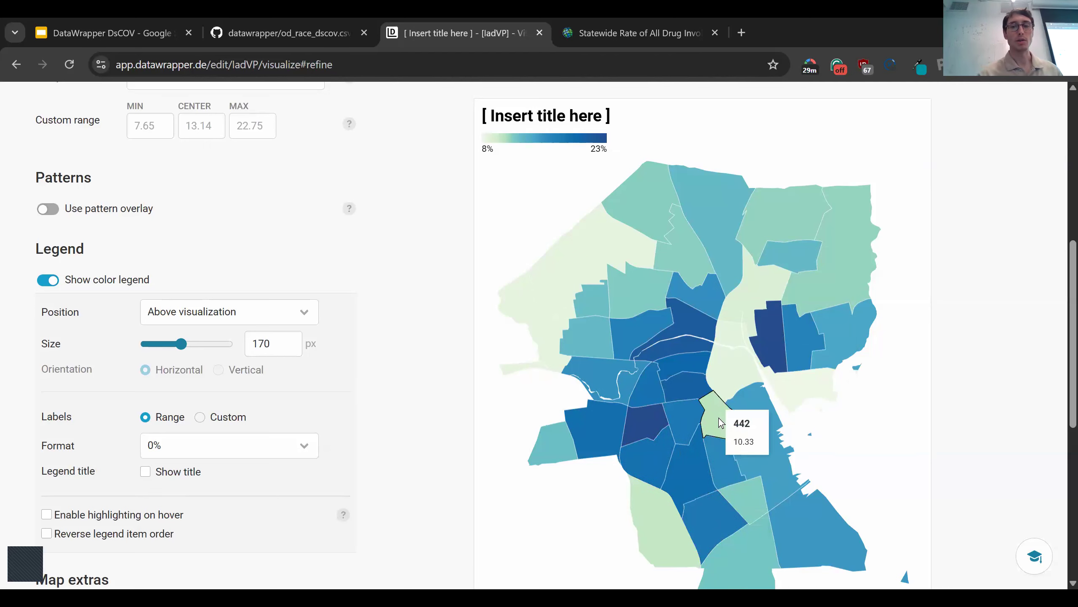
# Turn on the pattern overlay and base it on the Health Equity Zone column
pyautogui.scroll(-2, 719, 418)
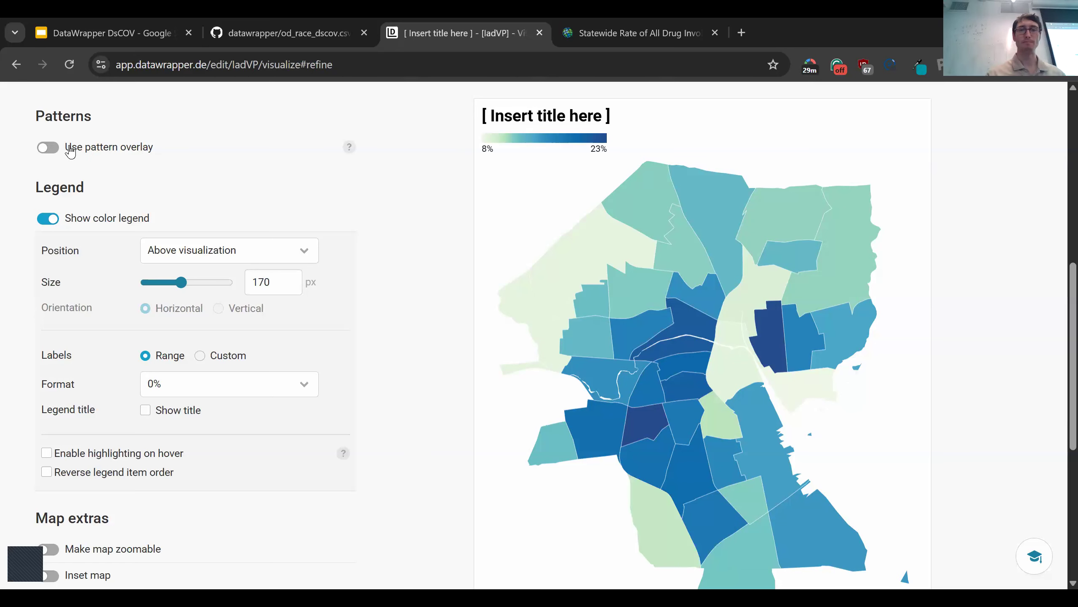
pyautogui.click(48, 148)
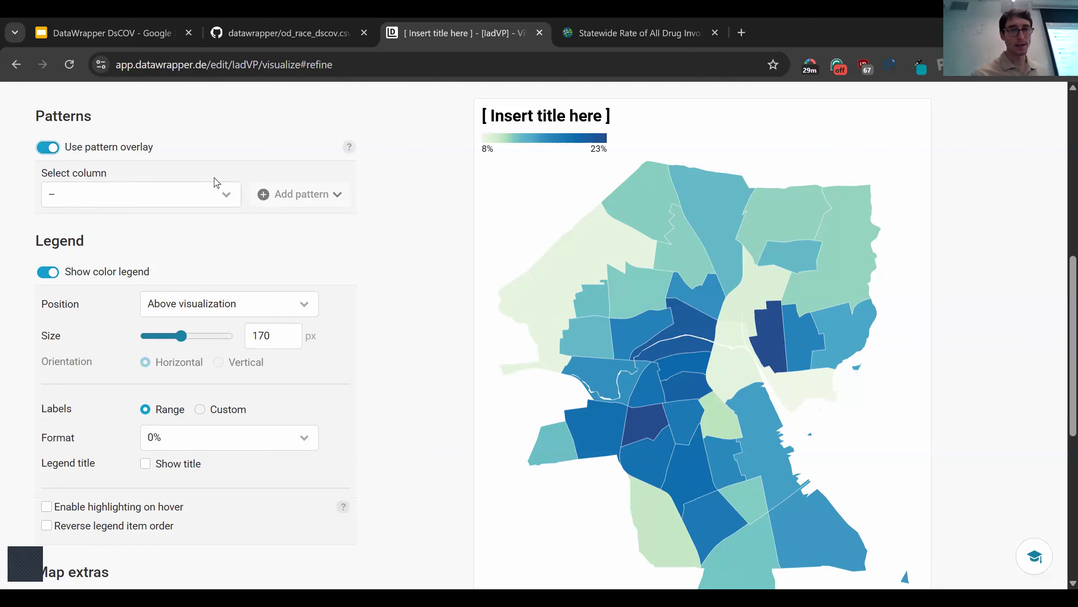
pyautogui.click(194, 203)
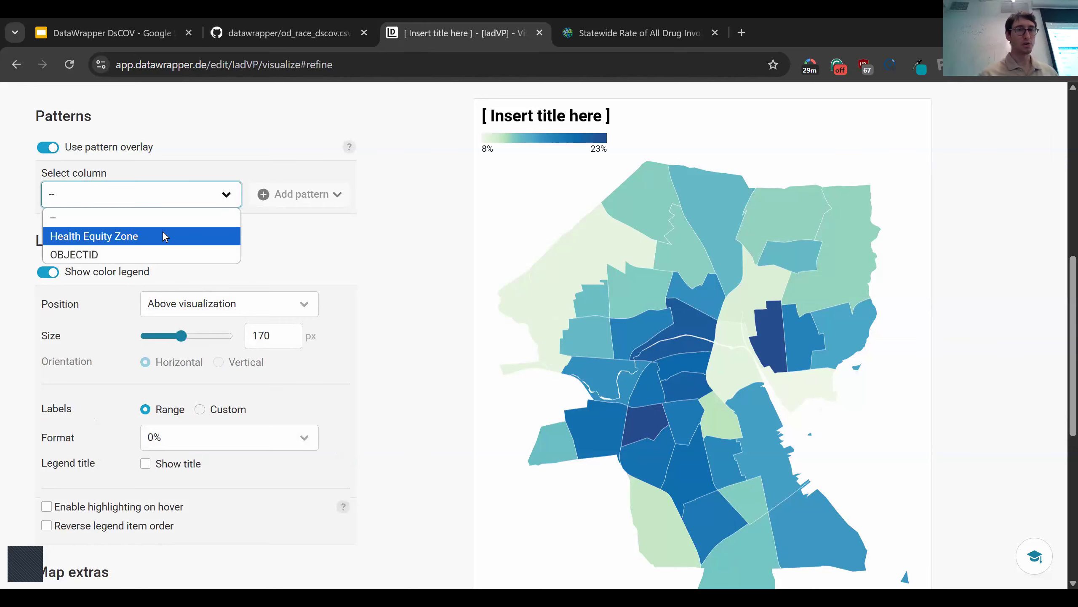
pyautogui.click(164, 235)
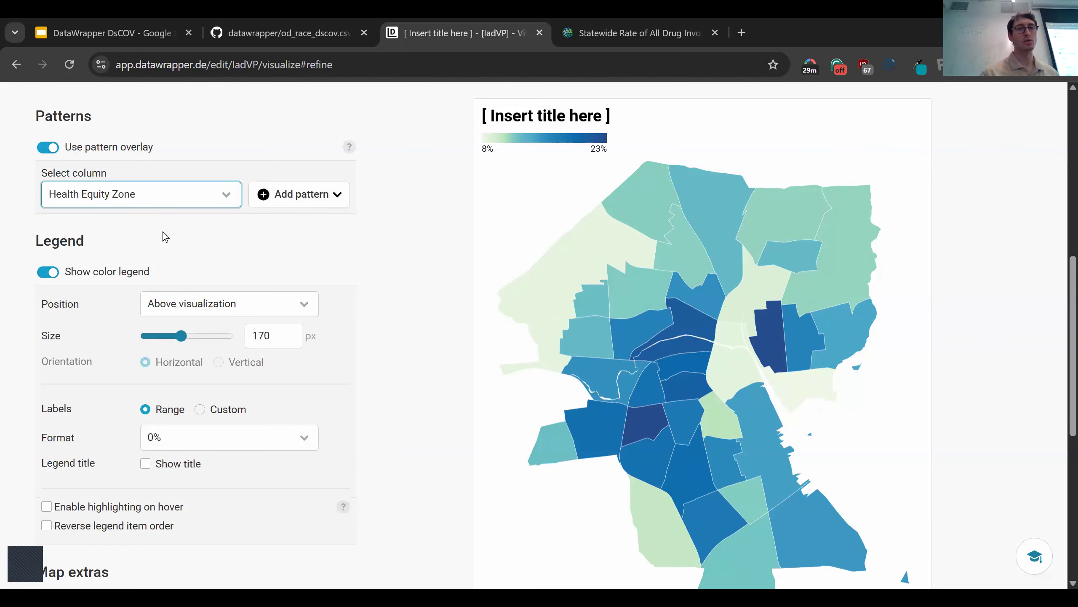
# Add pattern overlays for the Central Providence Health Equity Zone, None and South Providence Health Equity categories
pyautogui.click(295, 211)
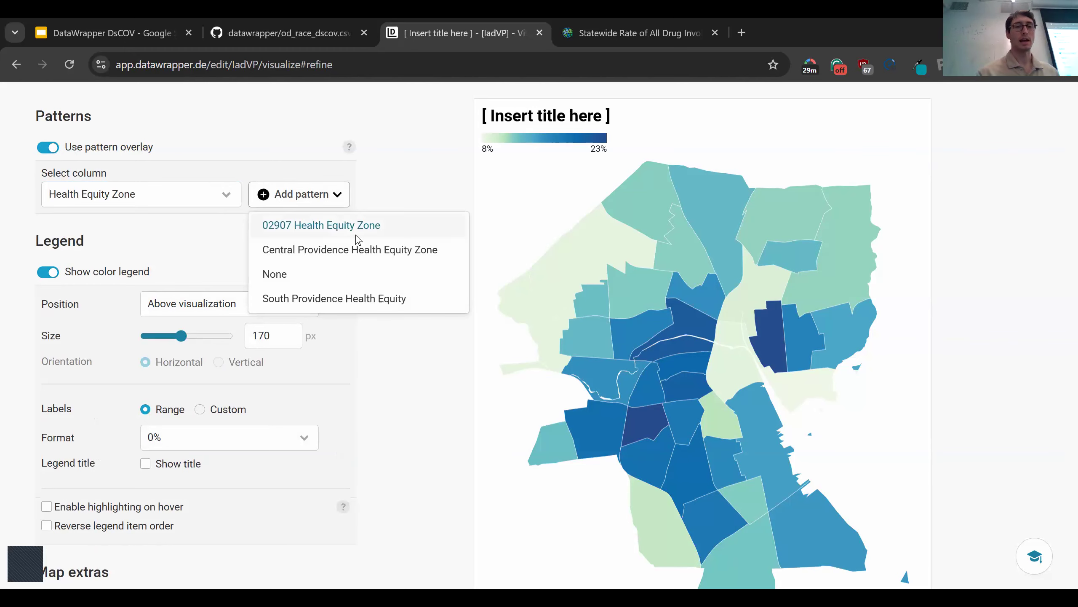
pyautogui.click(309, 194)
pyautogui.click(309, 194)
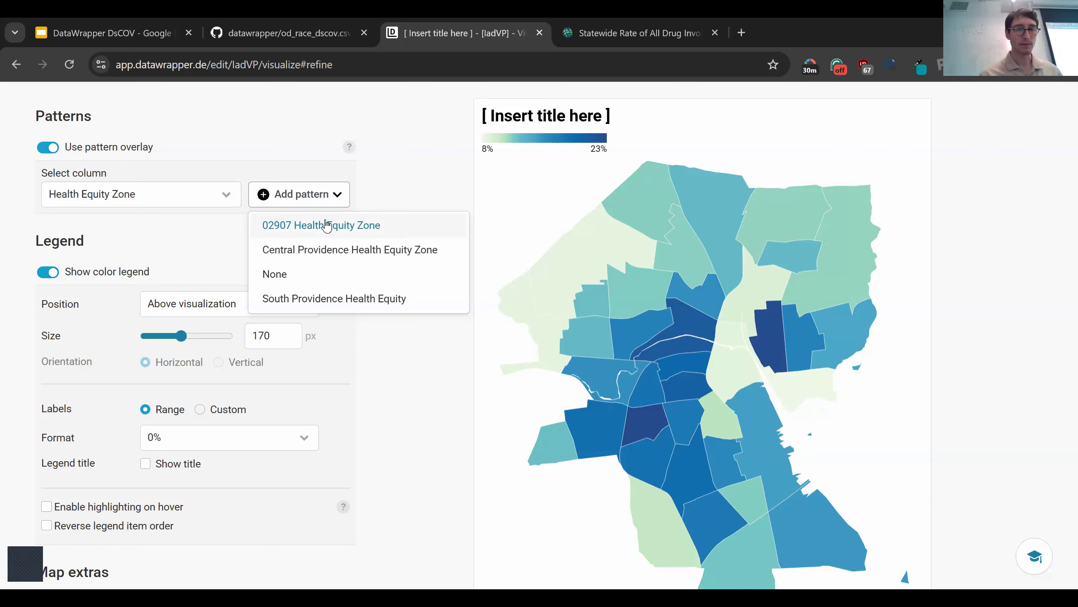
pyautogui.click(331, 251)
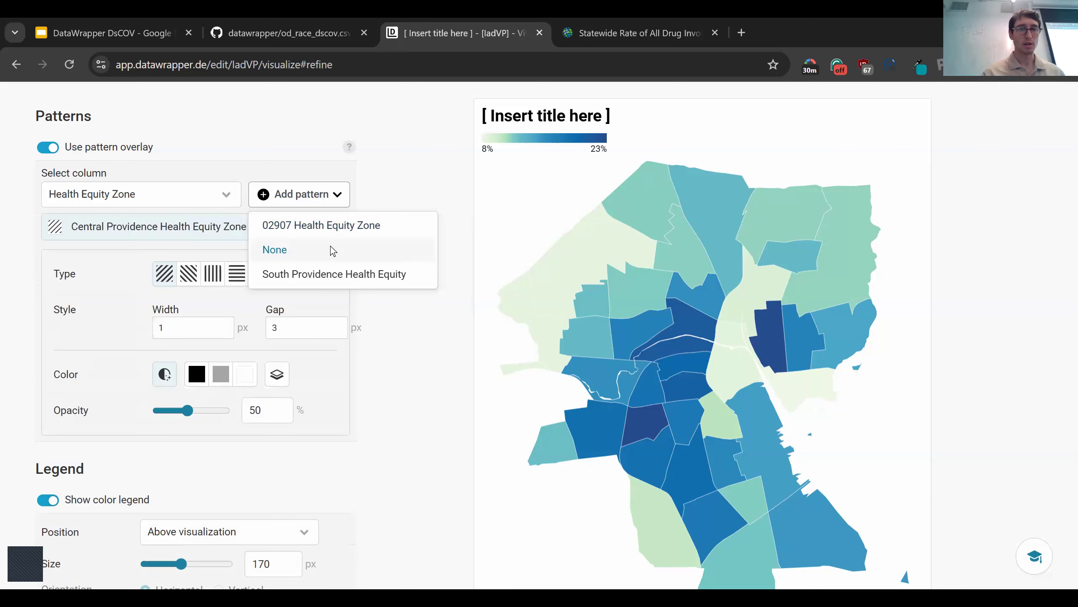
pyautogui.click(306, 195)
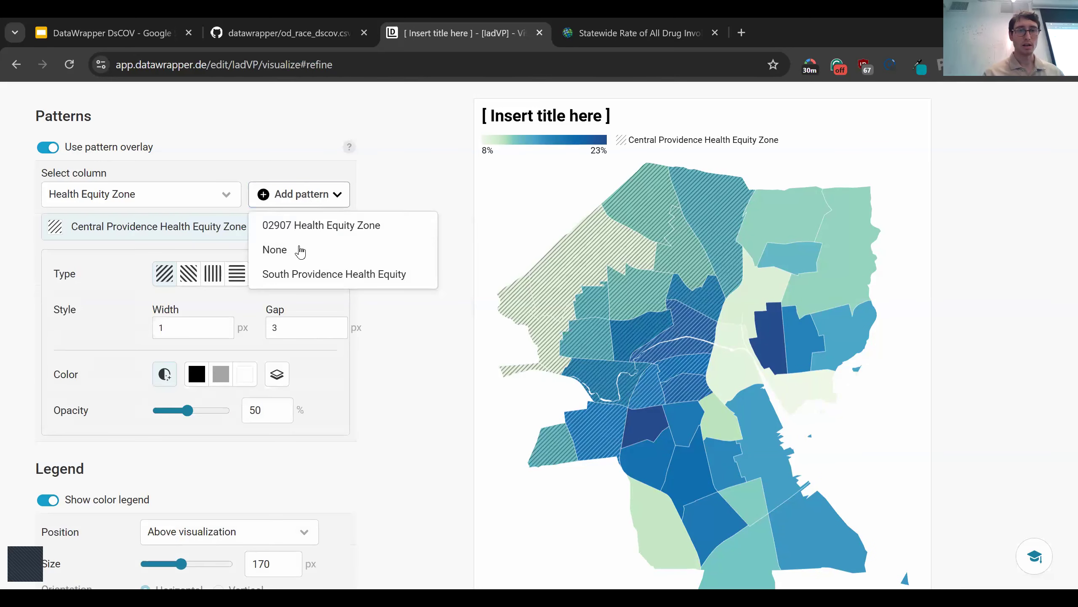
pyautogui.click(301, 251)
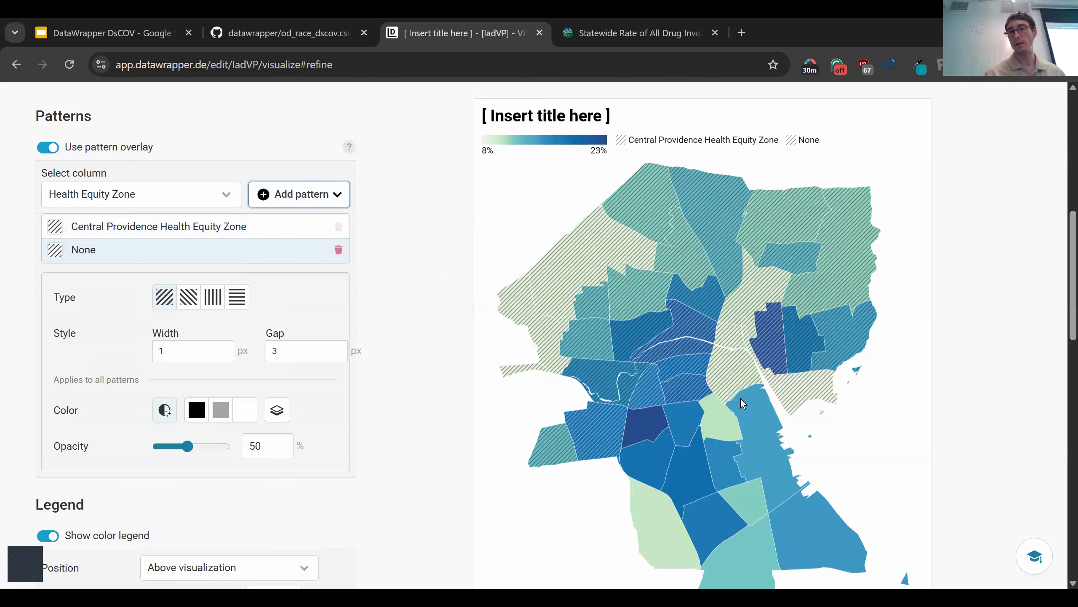
pyautogui.click(316, 203)
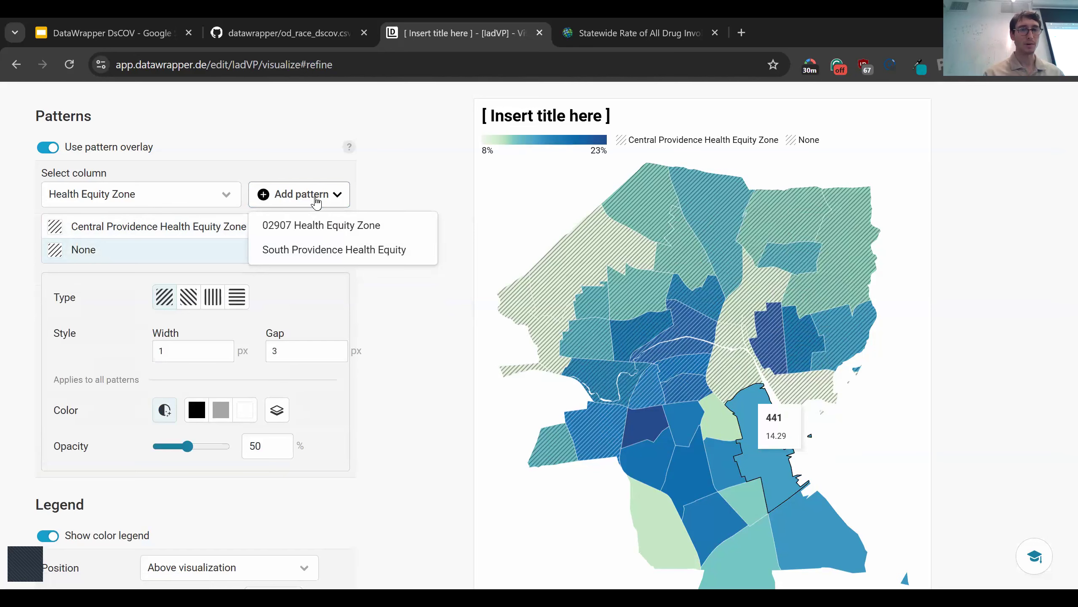
pyautogui.click(378, 251)
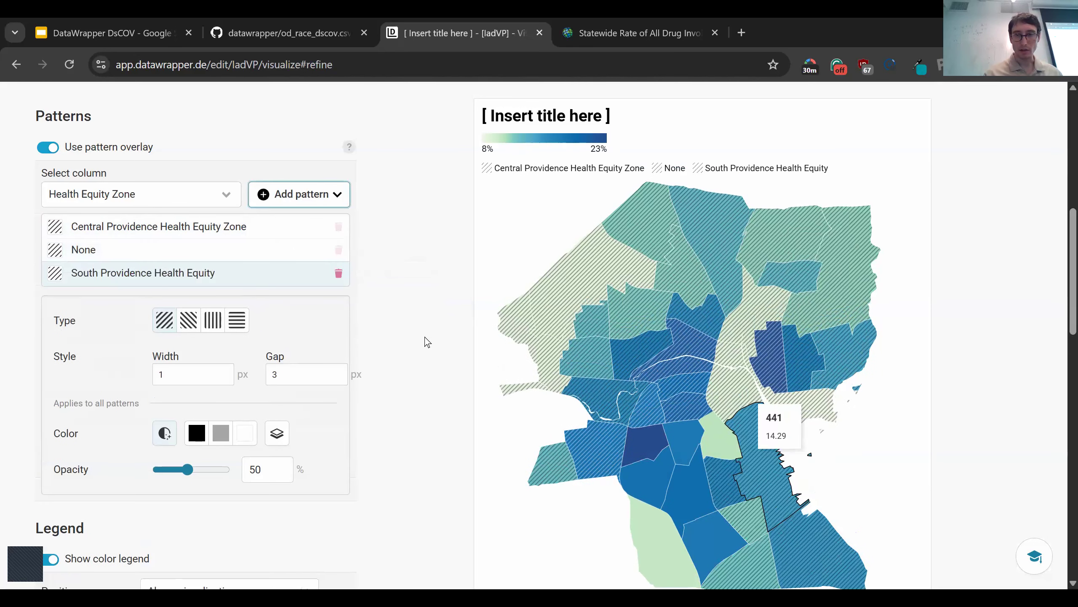
# Select all three Health Equity Zone patterns together and set the pattern color to white
pyautogui.scroll(-1, 425, 338)
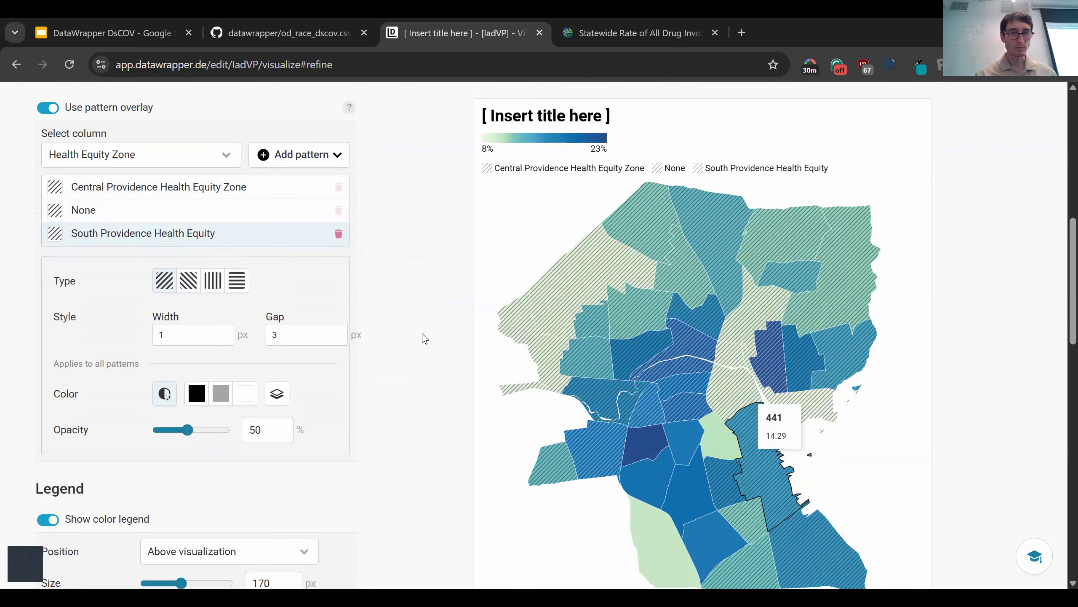
pyautogui.click(195, 199)
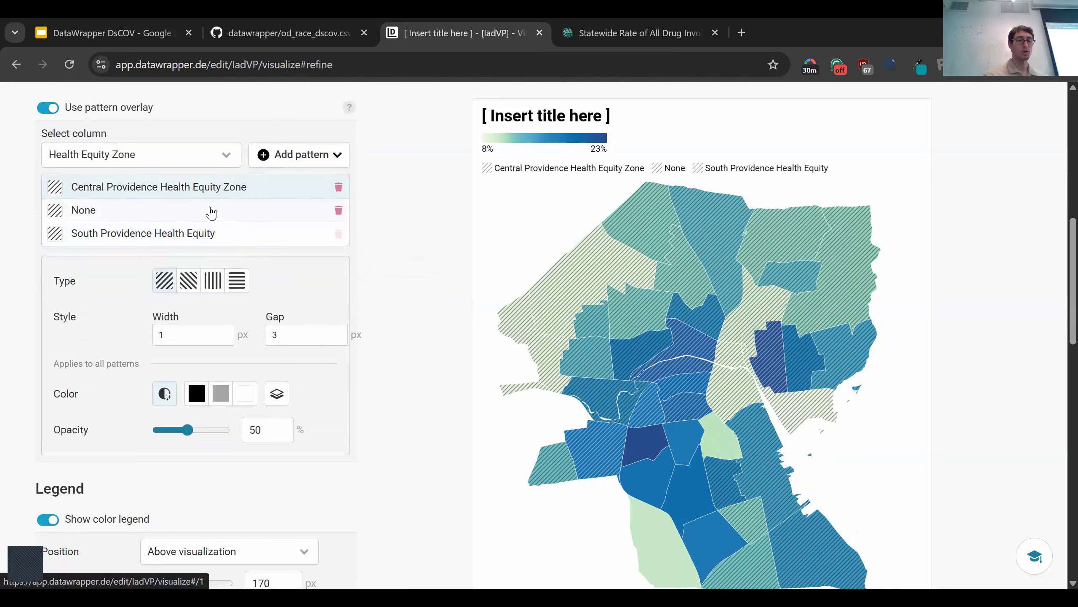
pyautogui.click(208, 188)
pyautogui.click(207, 188)
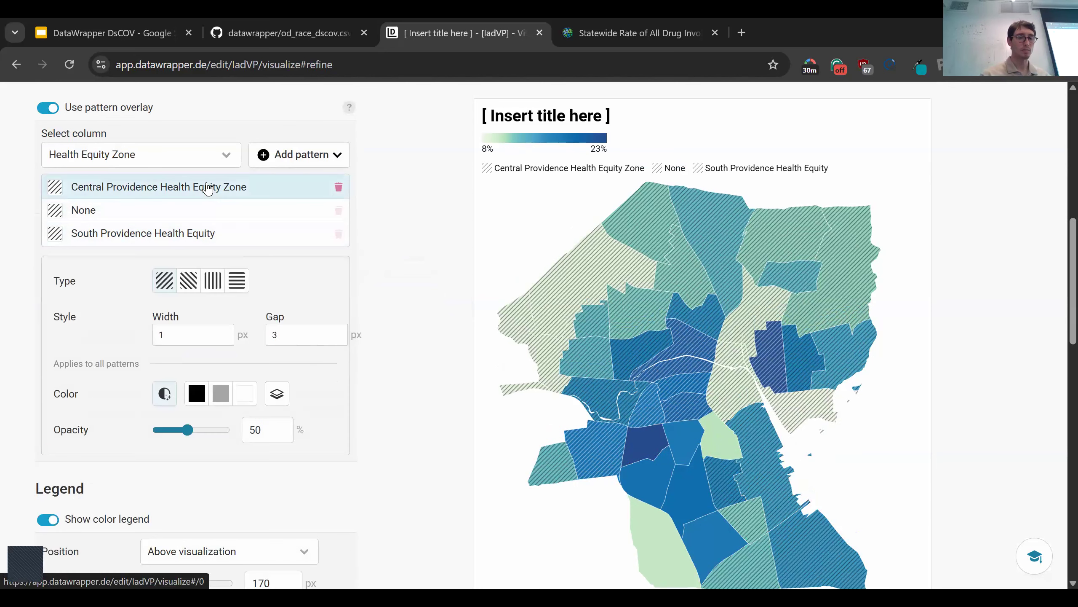
pyautogui.keyDown('shift'); pyautogui.click(208, 233); pyautogui.keyUp('shift')
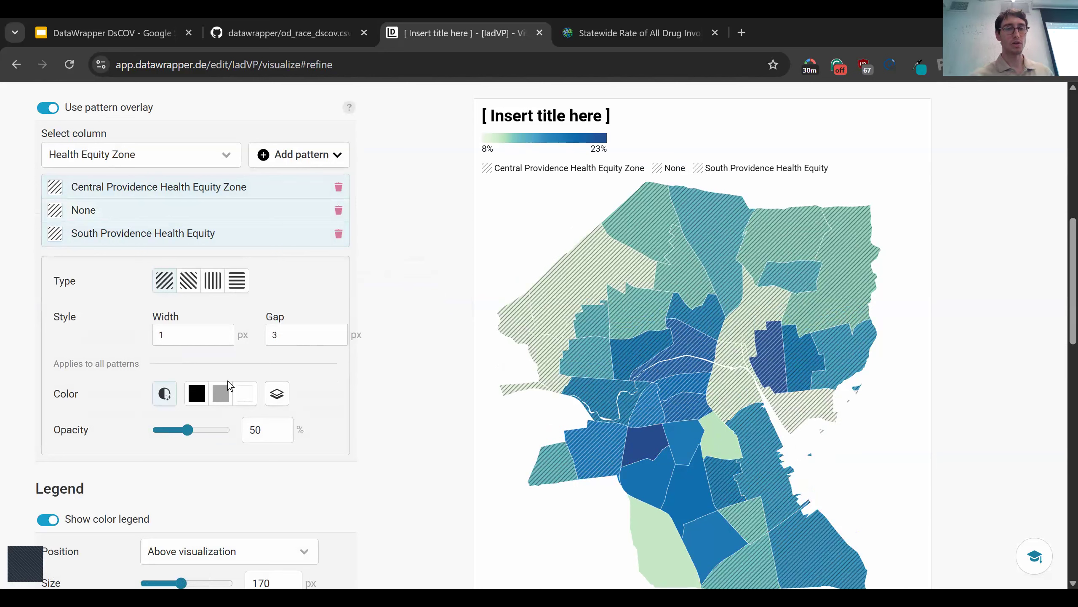
pyautogui.click(243, 394)
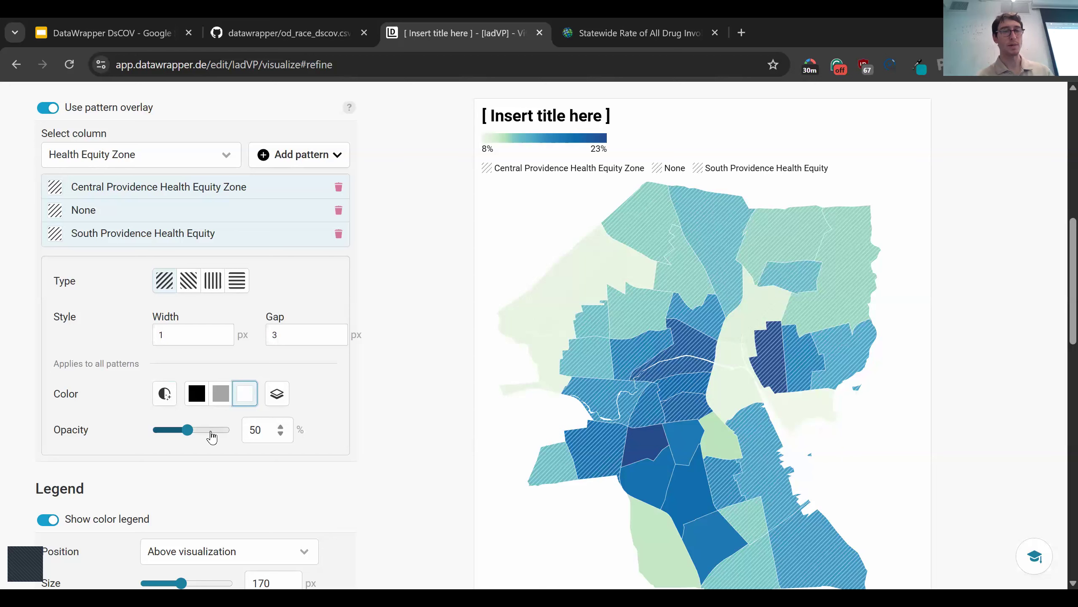
# Set the selected patterns' line width to 3 px and the pattern opacity to 96%
pyautogui.click(224, 329)
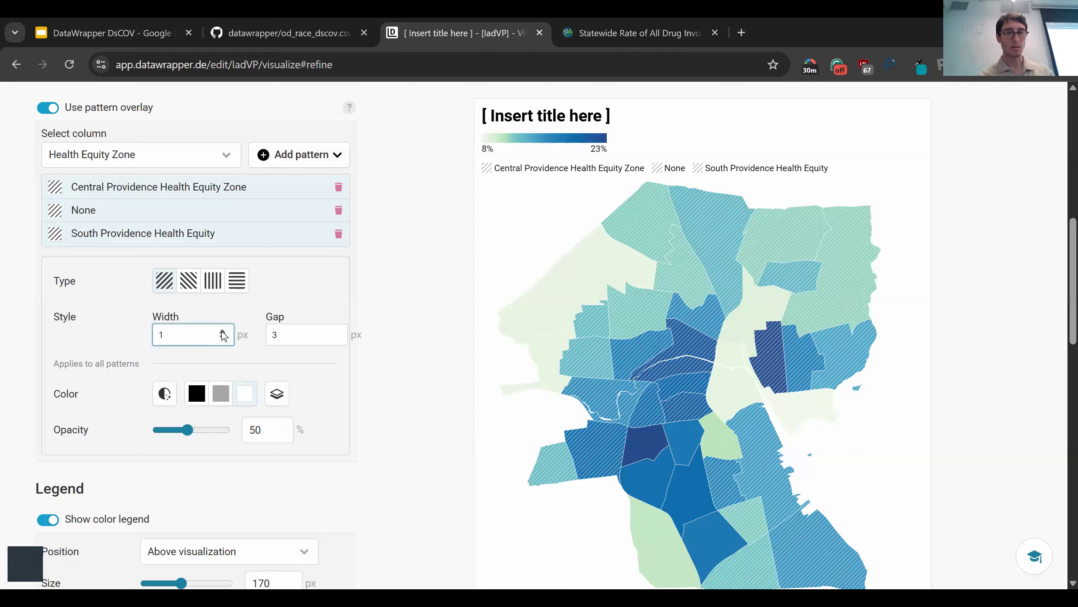
pyautogui.click(223, 332)
pyautogui.click(222, 332)
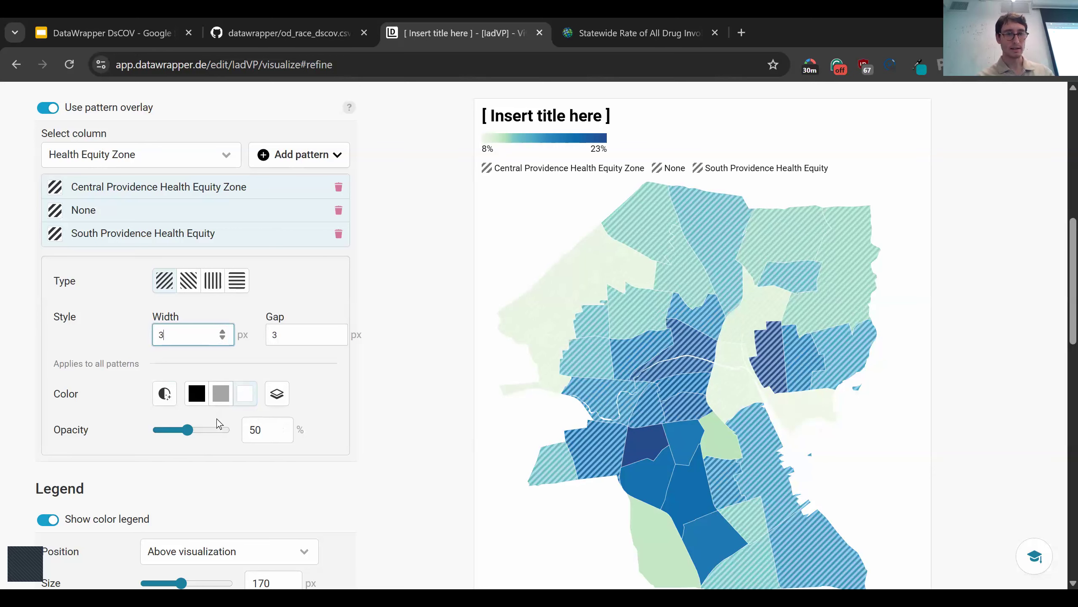
pyautogui.click(212, 430)
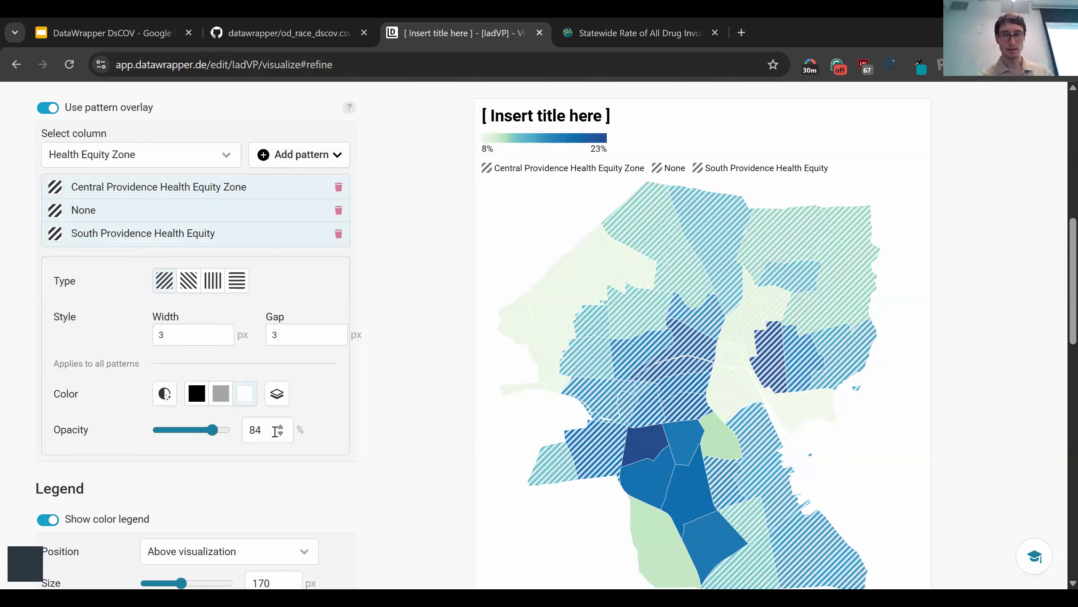
pyautogui.click(222, 431)
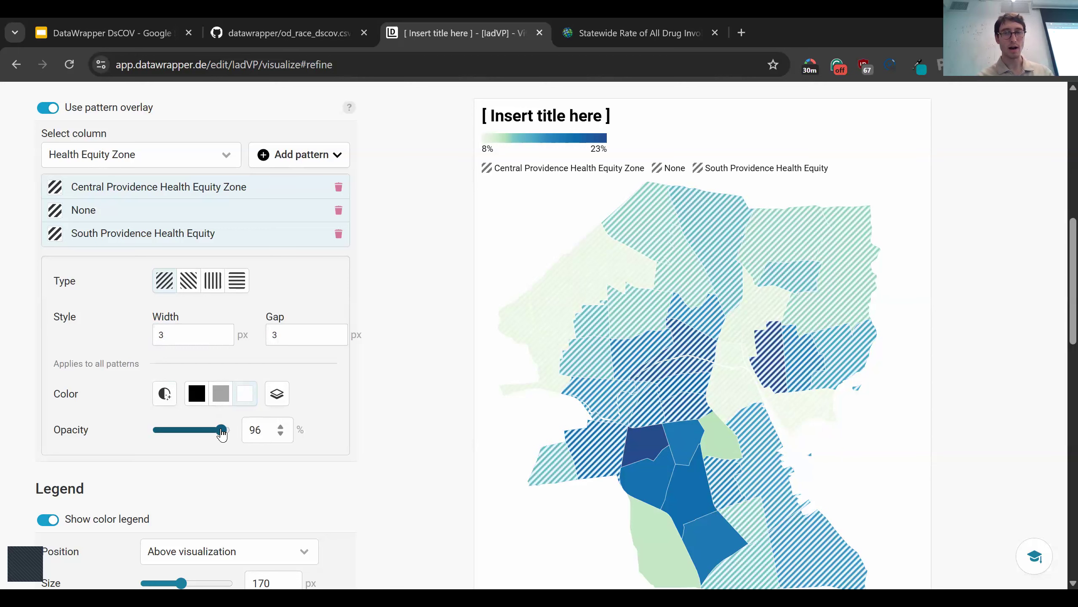
# Compare black pattern lines with white, keep white, and set the gap between the lines to 2 px
pyautogui.scroll(-1, 405, 515)
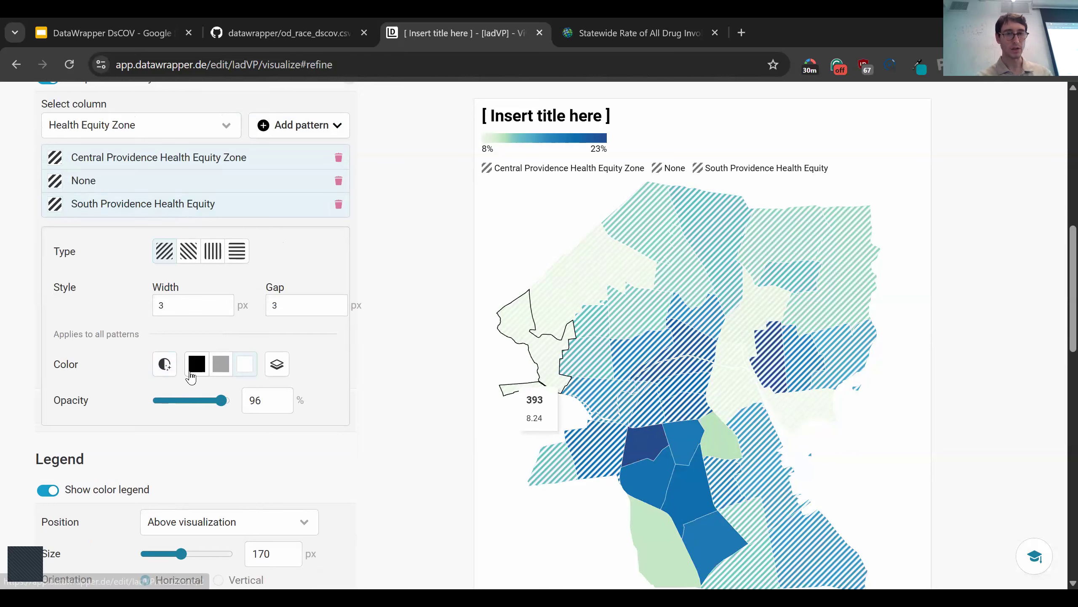
pyautogui.click(192, 373)
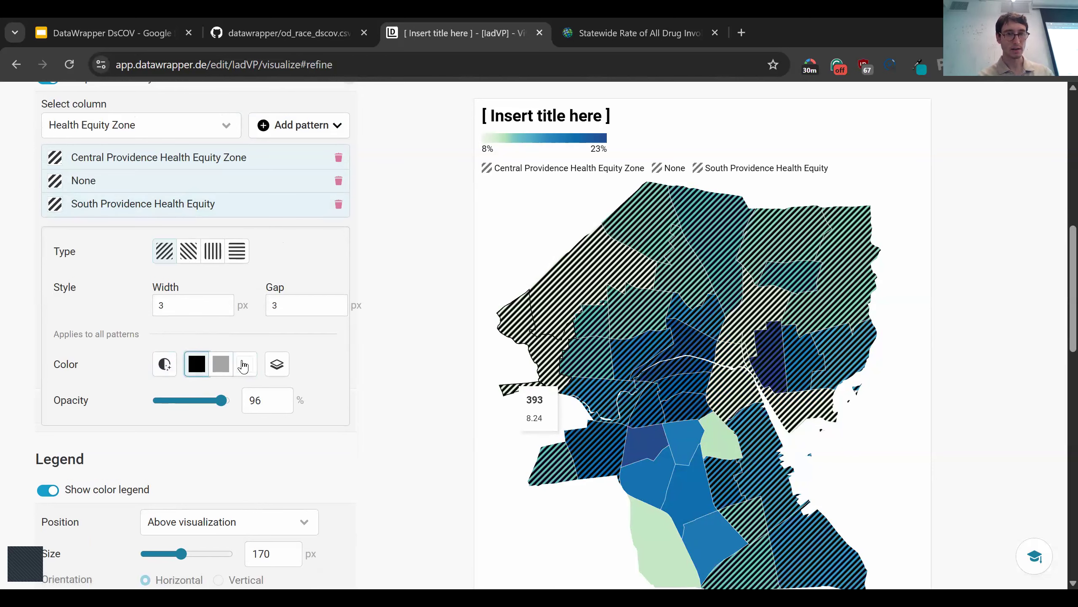
pyautogui.click(244, 364)
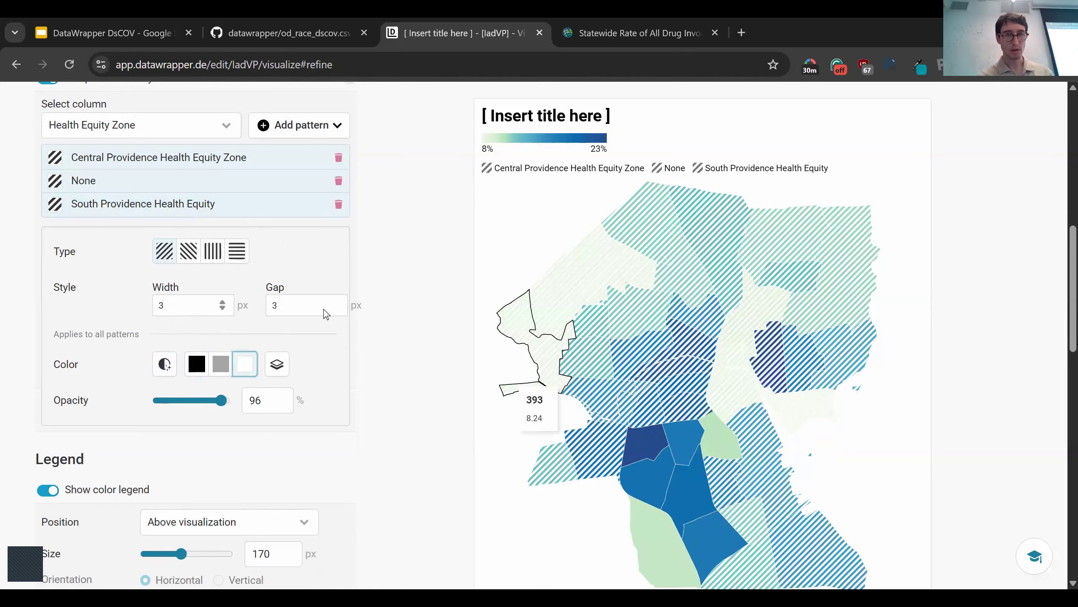
pyautogui.click(334, 308)
pyautogui.click(408, 398)
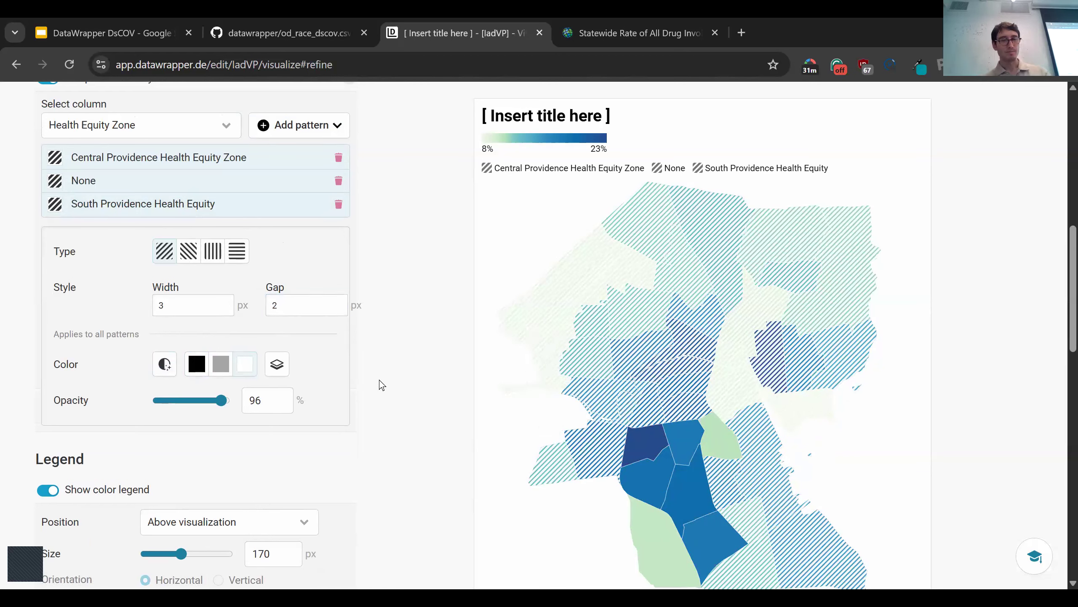
# Hide the pattern legend while keeping the color legend shown
pyautogui.scroll(-2, 379, 379)
pyautogui.scroll(-4, 379, 384)
pyautogui.scroll(-1, 379, 384)
pyautogui.scroll(1, 379, 385)
pyautogui.scroll(-1, 379, 385)
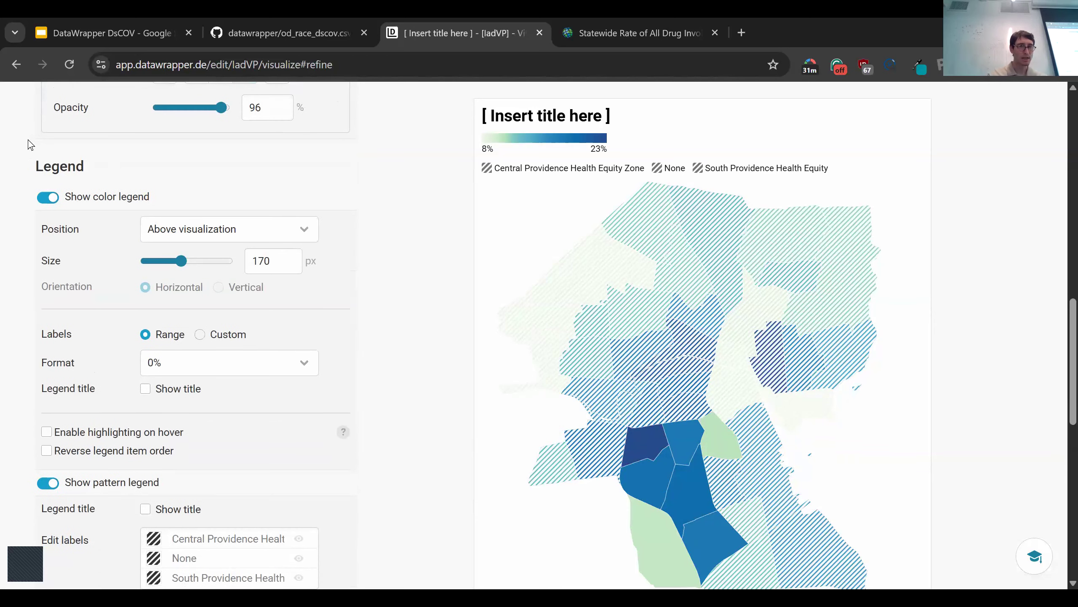
pyautogui.scroll(-3, 259, 320)
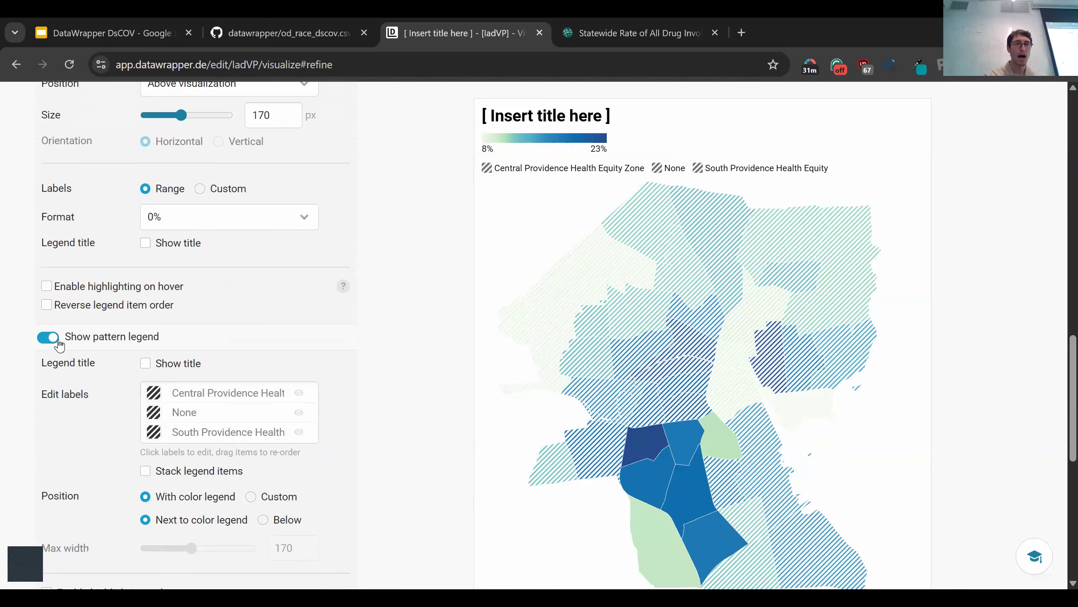
pyautogui.click(55, 340)
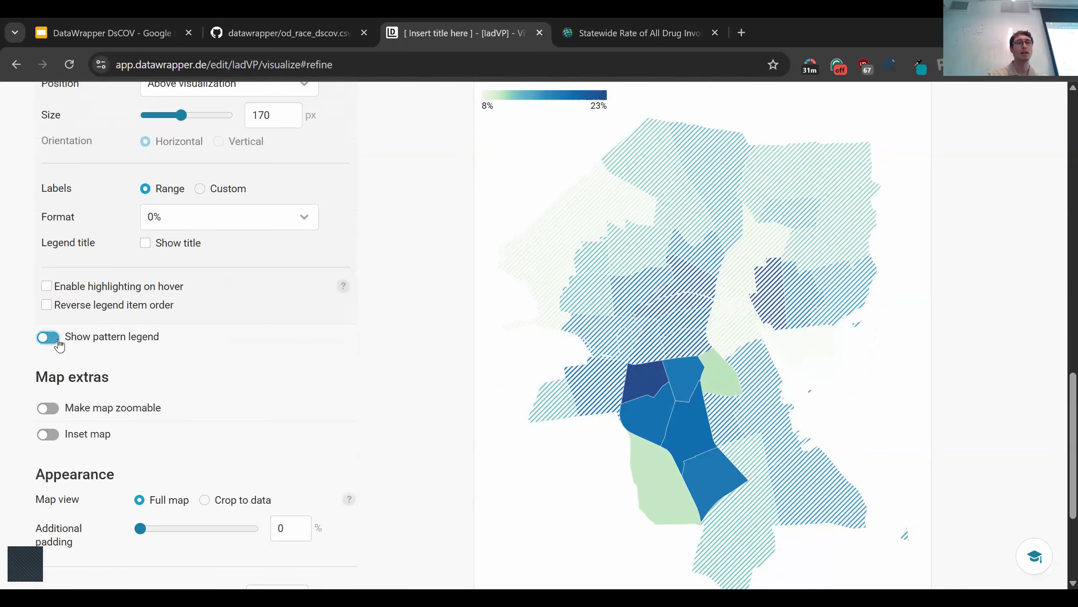
# Try additional padding around the map and set it back to 0%
pyautogui.scroll(-2, 279, 381)
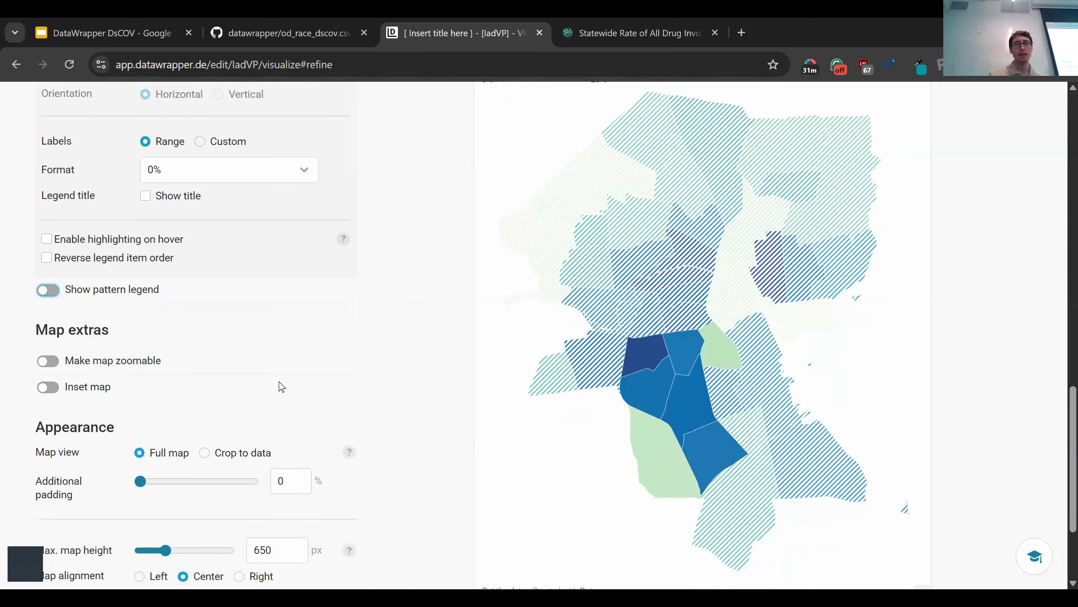
pyautogui.scroll(-1, 279, 381)
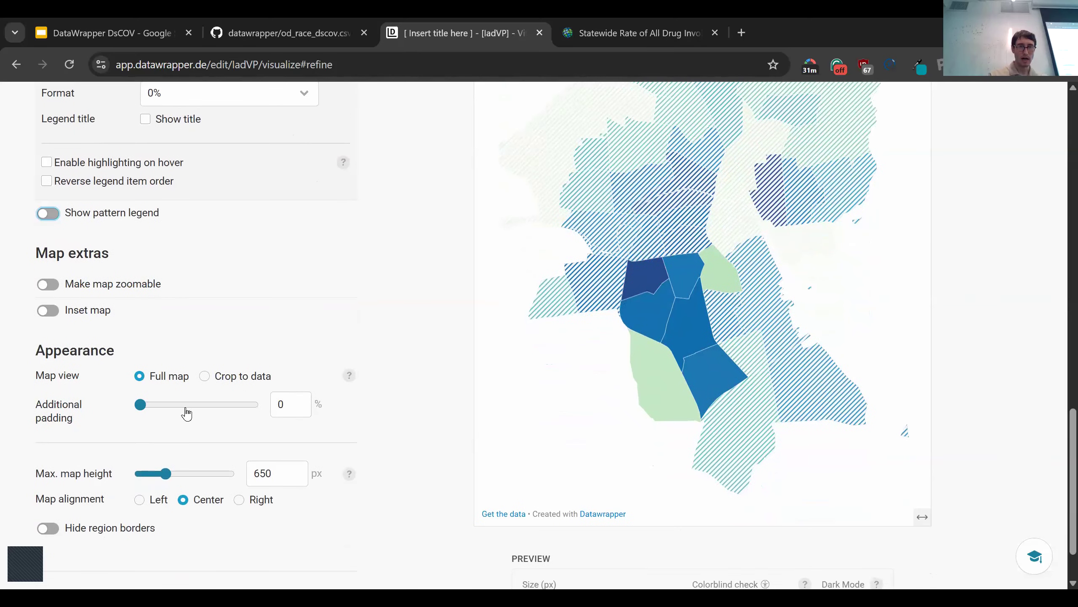
pyautogui.moveTo(172, 409); pyautogui.dragTo(99, 409)
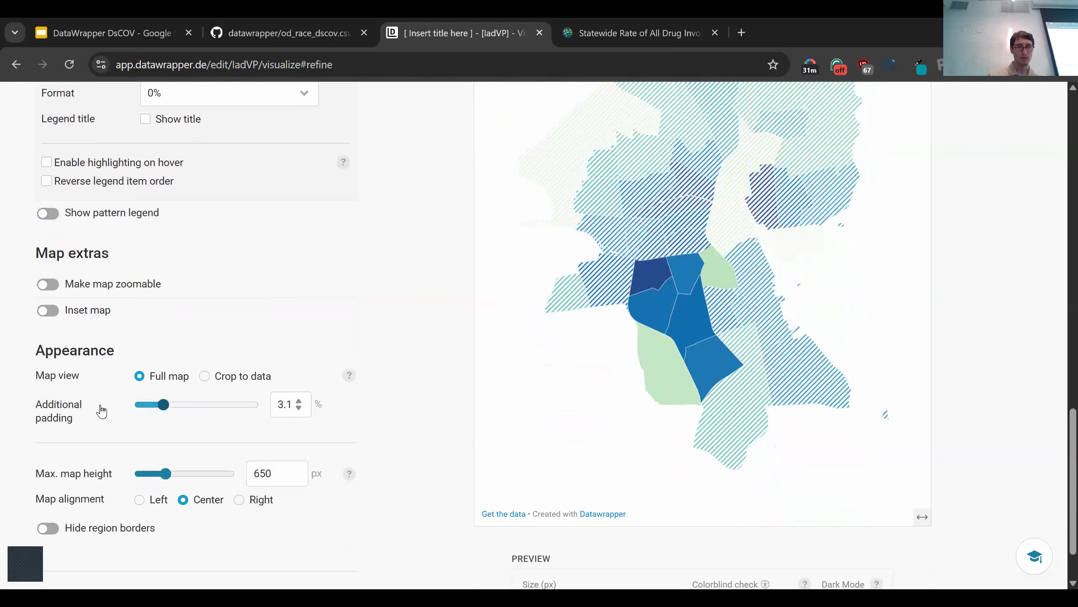
pyautogui.scroll(-1, 363, 502)
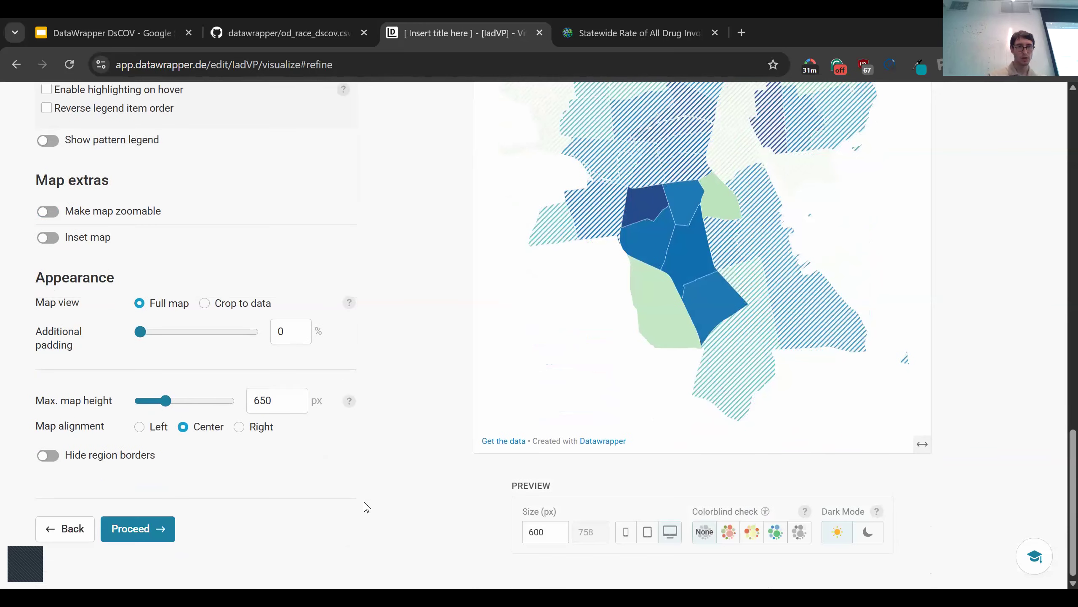
# Look back over the color and pattern settings and open the map's annotation settings
pyautogui.scroll(5, 364, 503)
pyautogui.scroll(9, 364, 502)
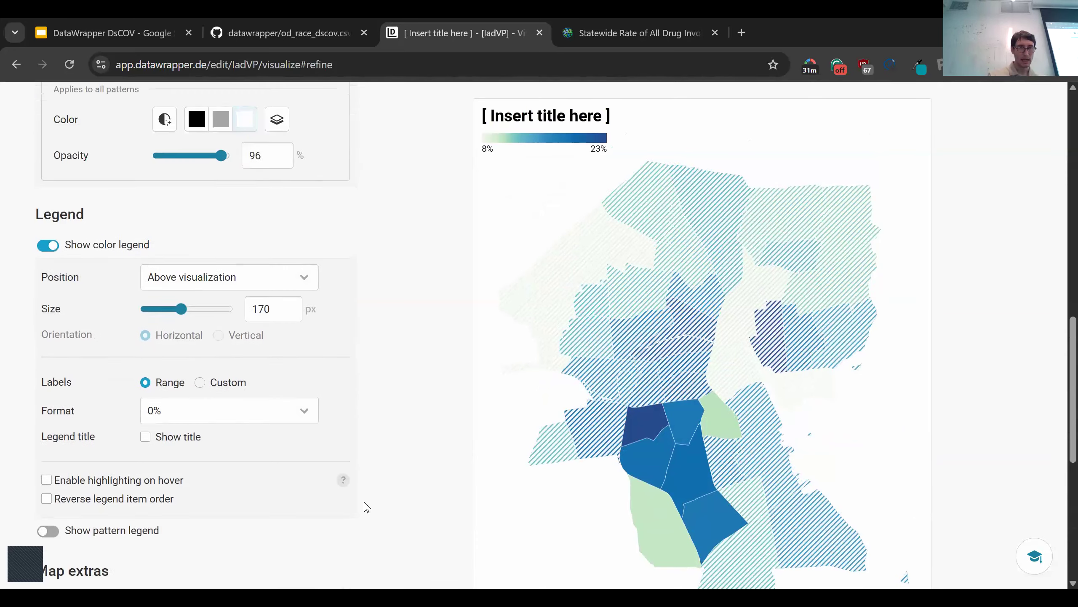
pyautogui.scroll(11, 364, 503)
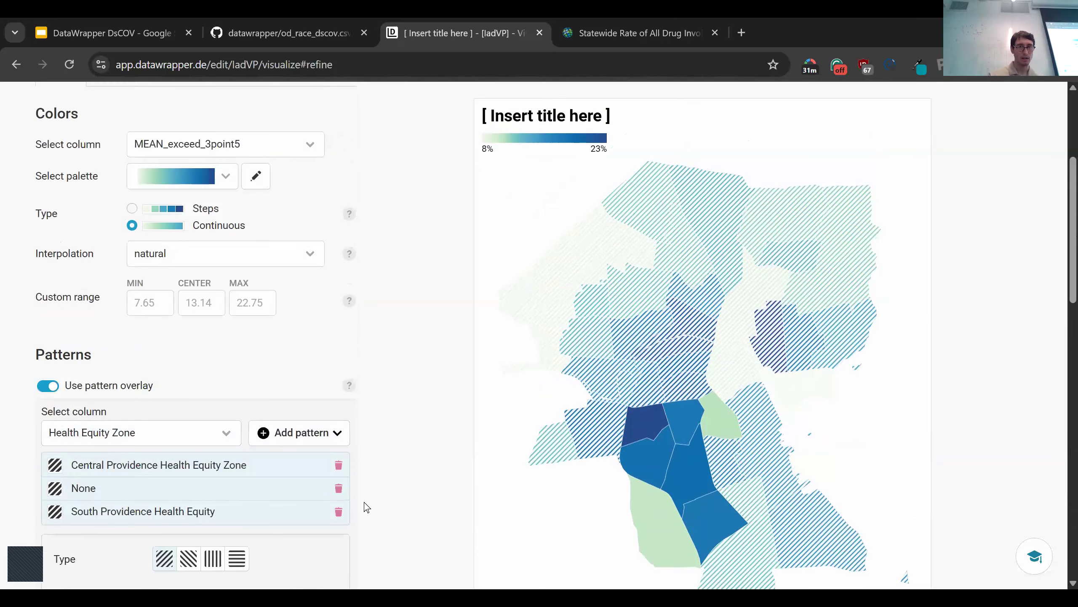
pyautogui.scroll(-4, 364, 502)
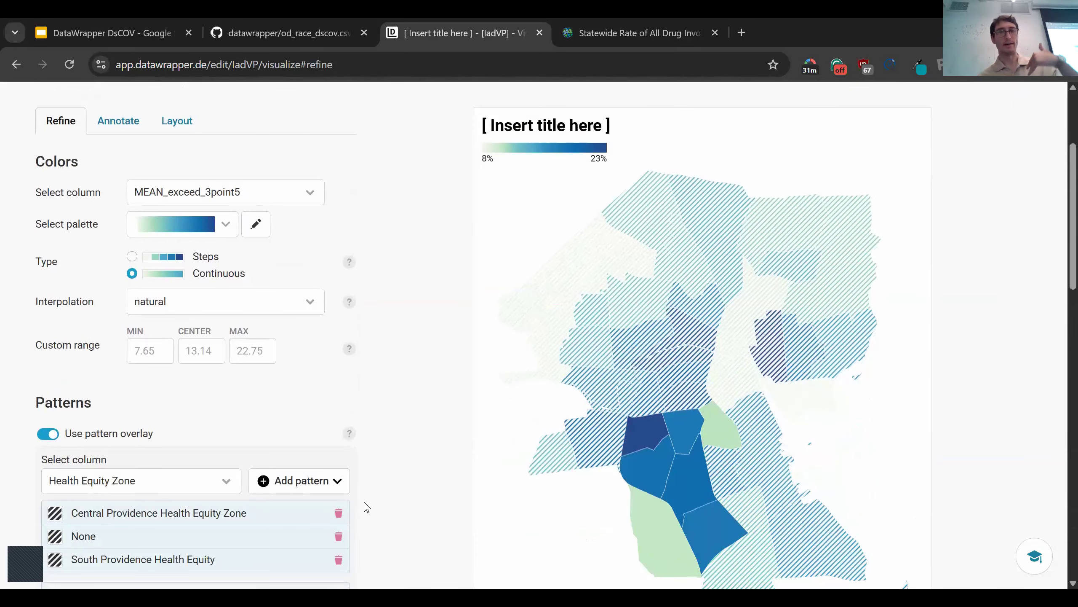
pyautogui.scroll(-2, 189, 120)
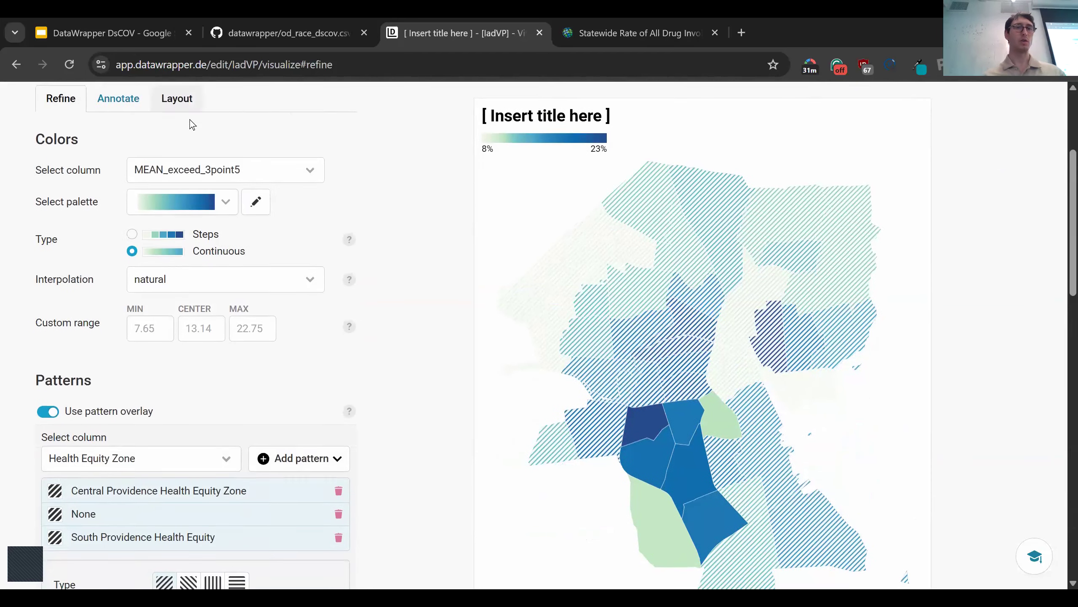
pyautogui.scroll(2, 187, 152)
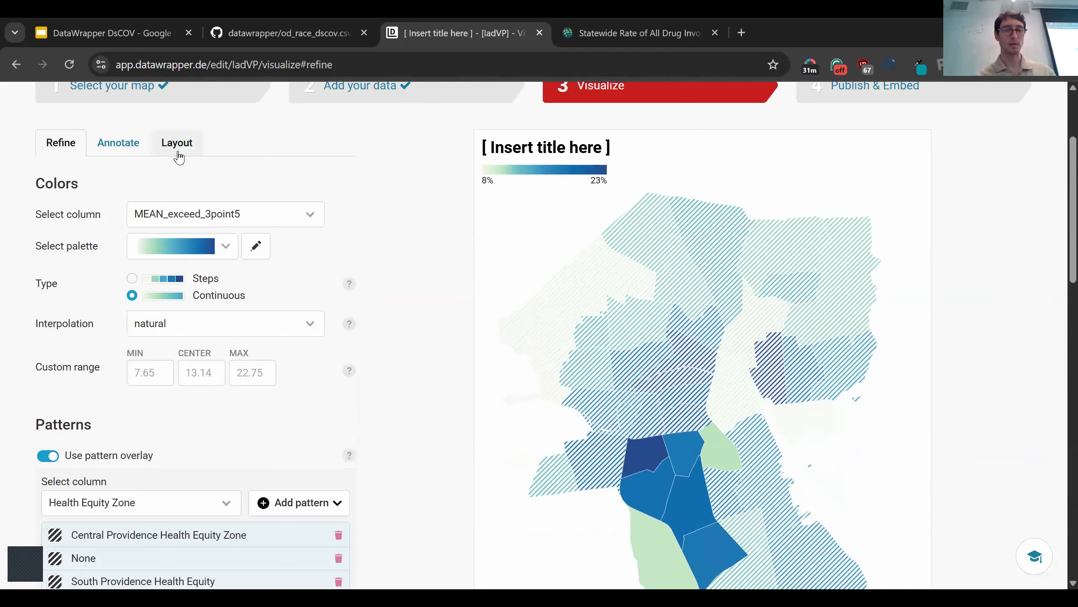
pyautogui.click(135, 144)
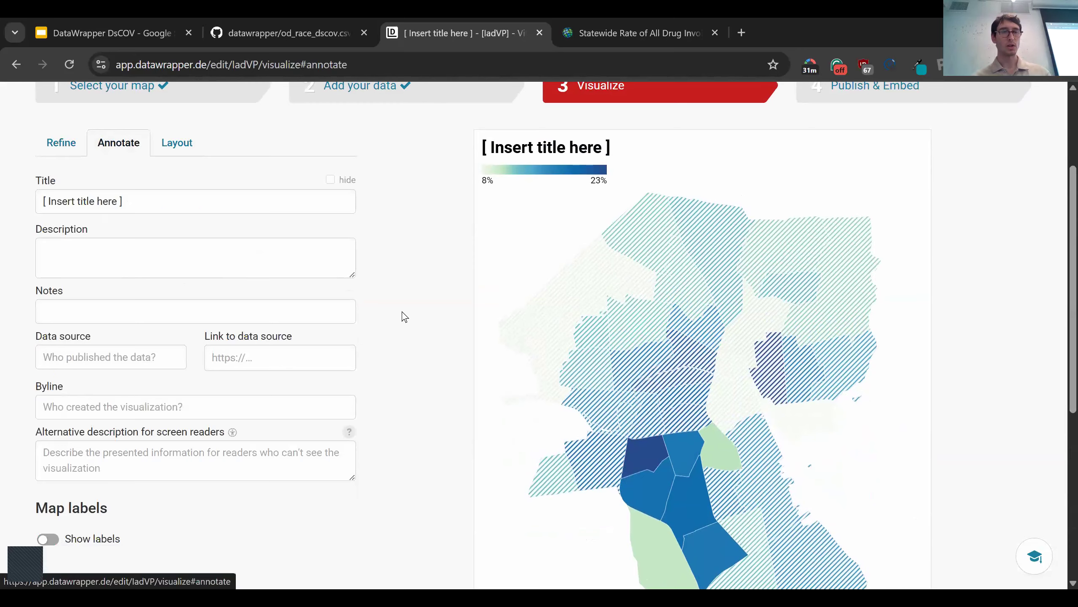
# Set the map title to "Children in the 02907 Health Equity Zone are at high risk for lead poisoning"
pyautogui.scroll(-3, 402, 312)
pyautogui.scroll(2, 402, 312)
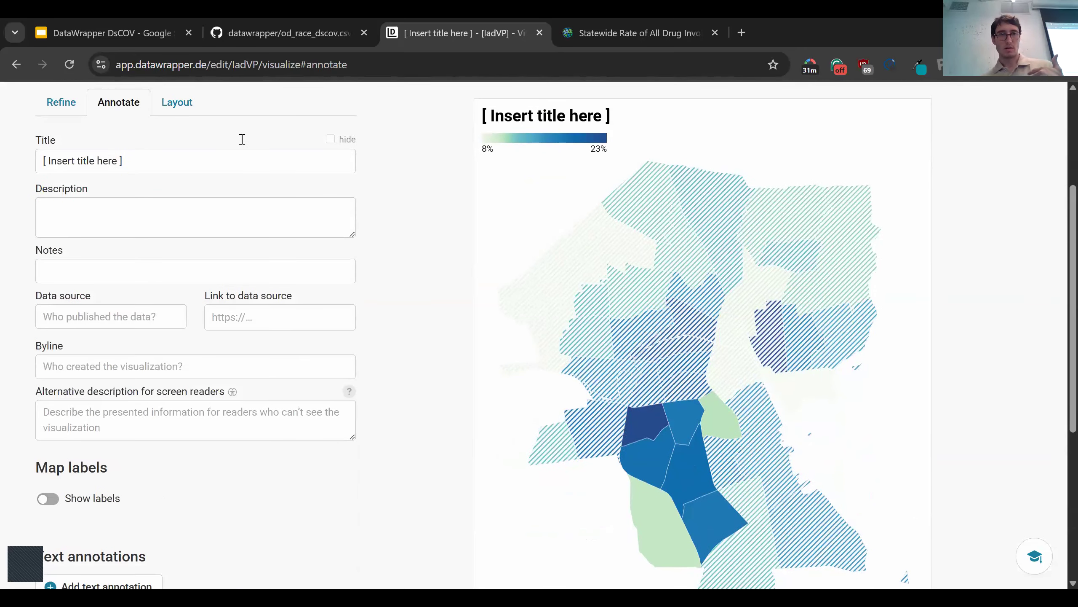
pyautogui.click(242, 139)
pyautogui.hotkey('ctrl', 'a')
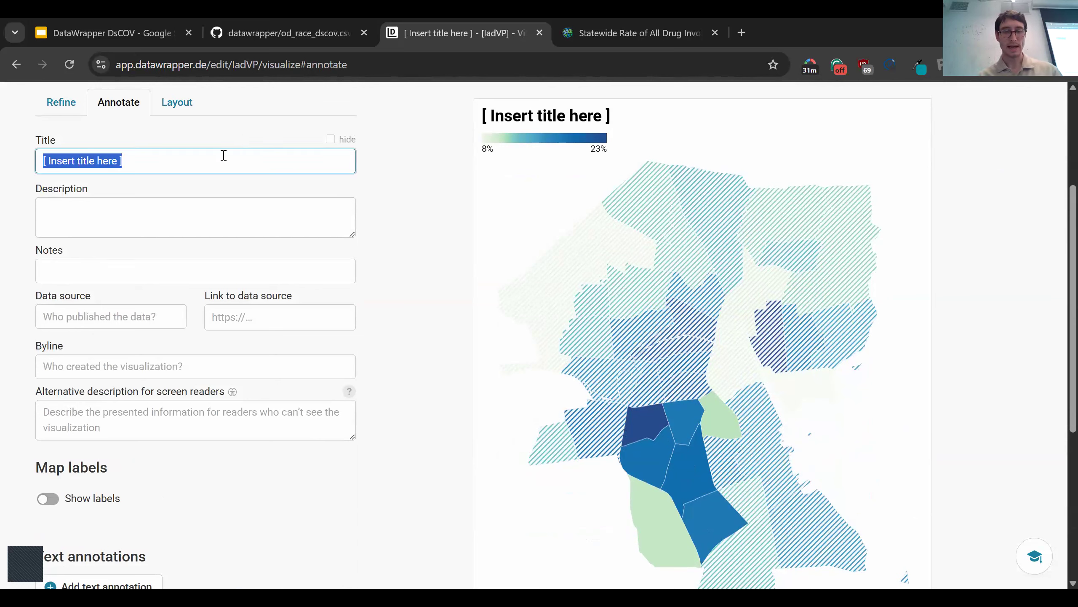
pyautogui.write('Child')
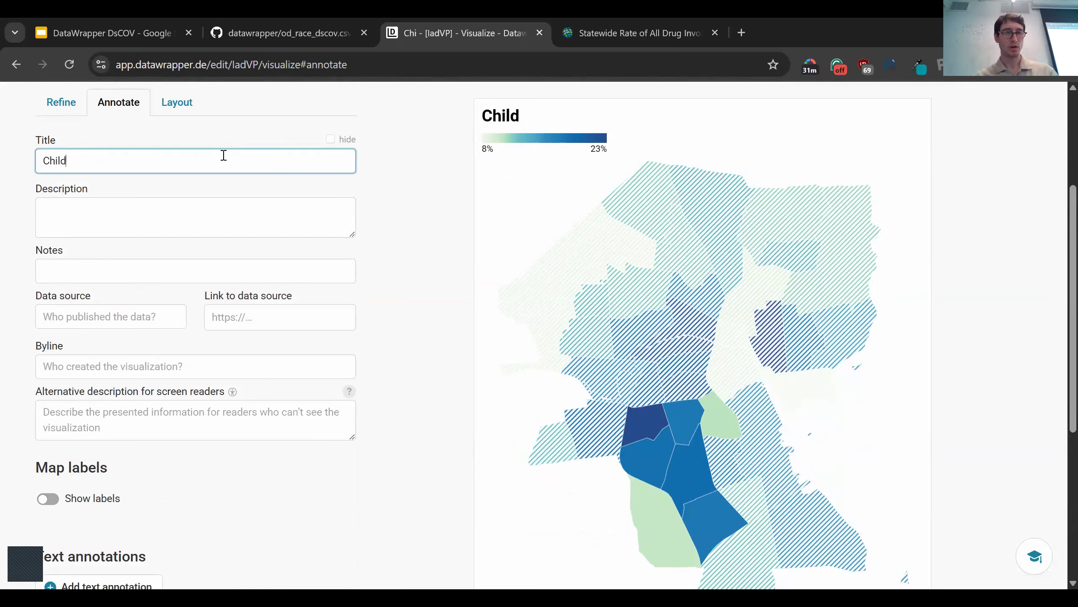
pyautogui.write('ren in the 02908')
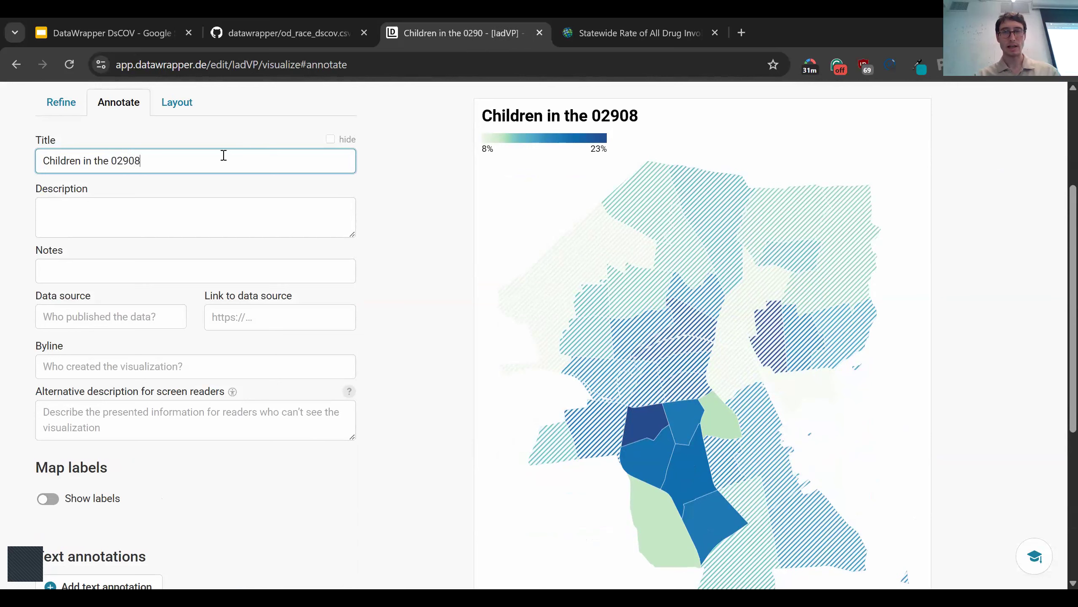
pyautogui.press('BackSpace')
pyautogui.write('7 Hea')
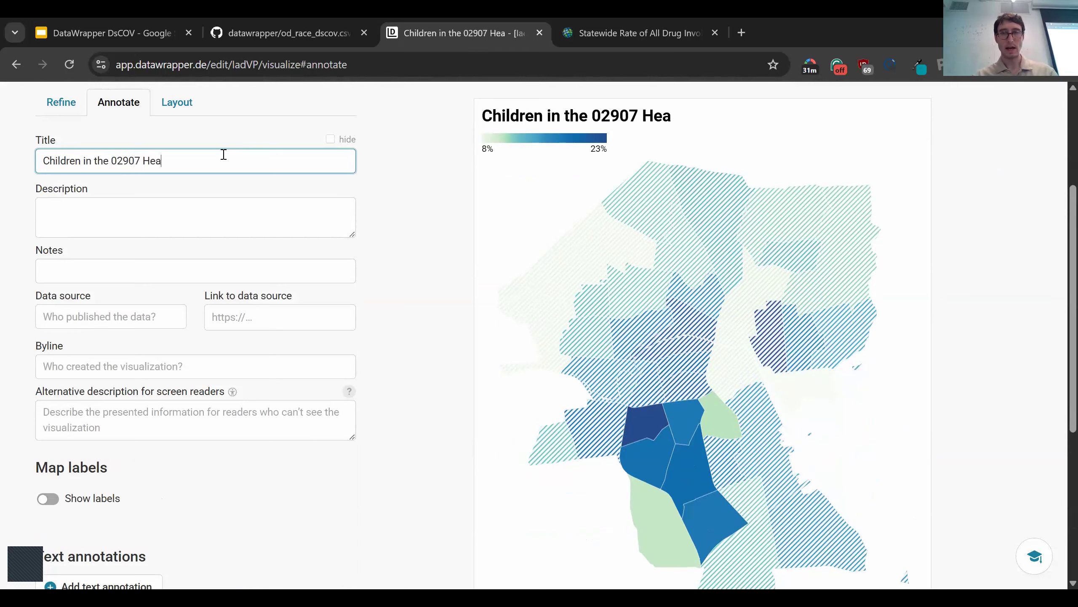
pyautogui.write('lth Equity Z')
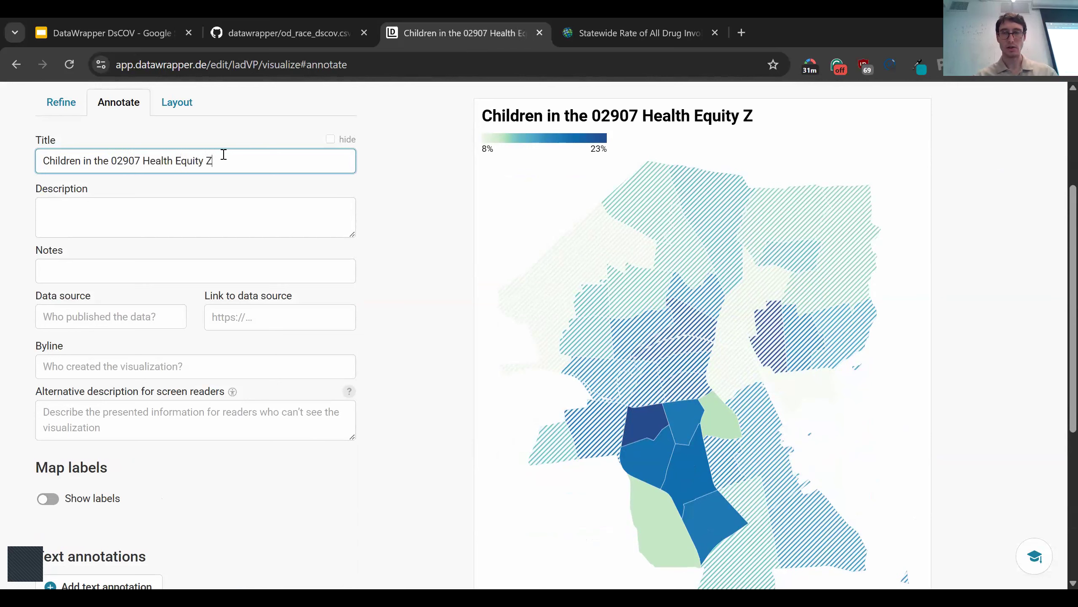
pyautogui.write('one are at ')
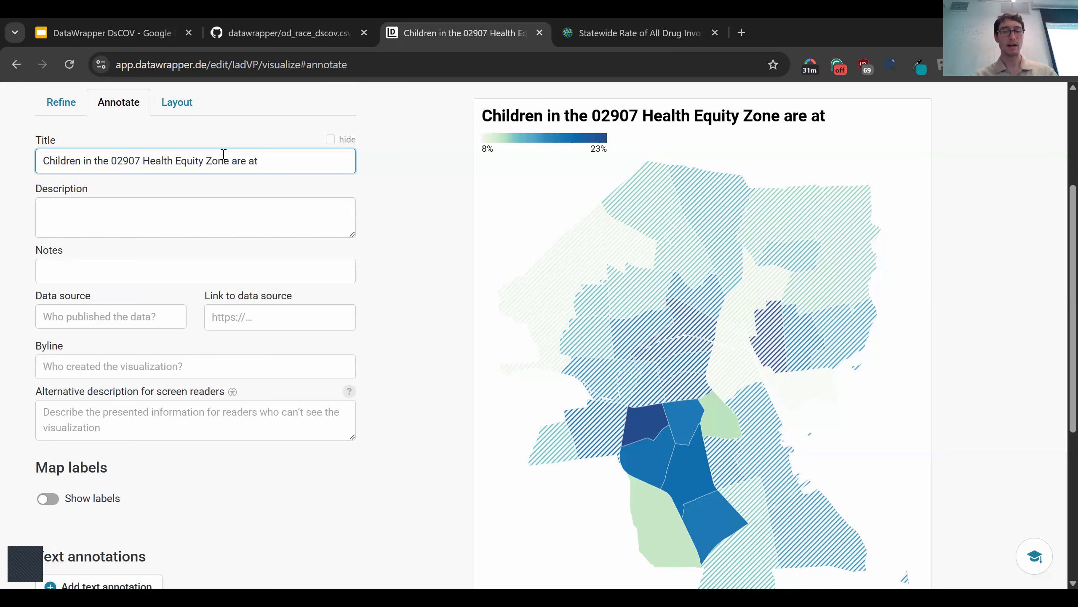
pyautogui.write('high risk for lea')
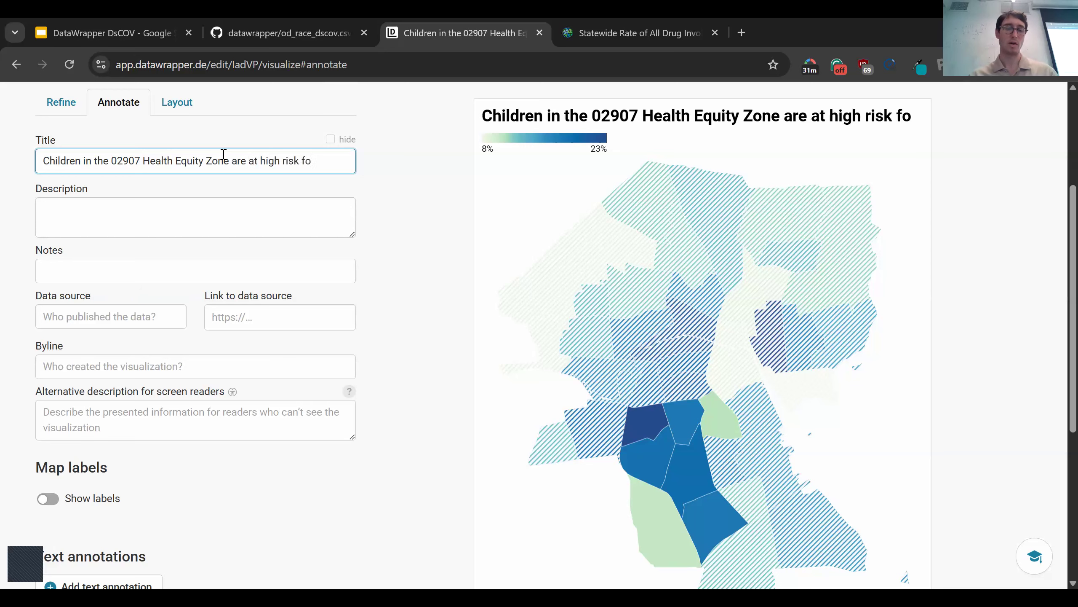
pyautogui.write('oning')
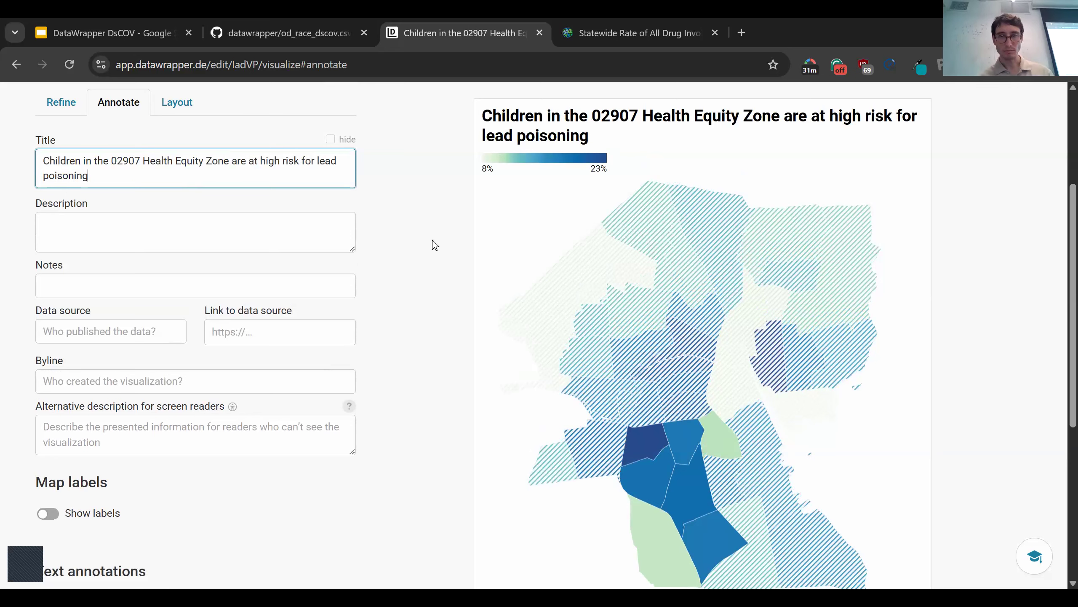
# Add a text annotation in the blank area southwest of the solid blue zones on the map
pyautogui.scroll(-3, 432, 239)
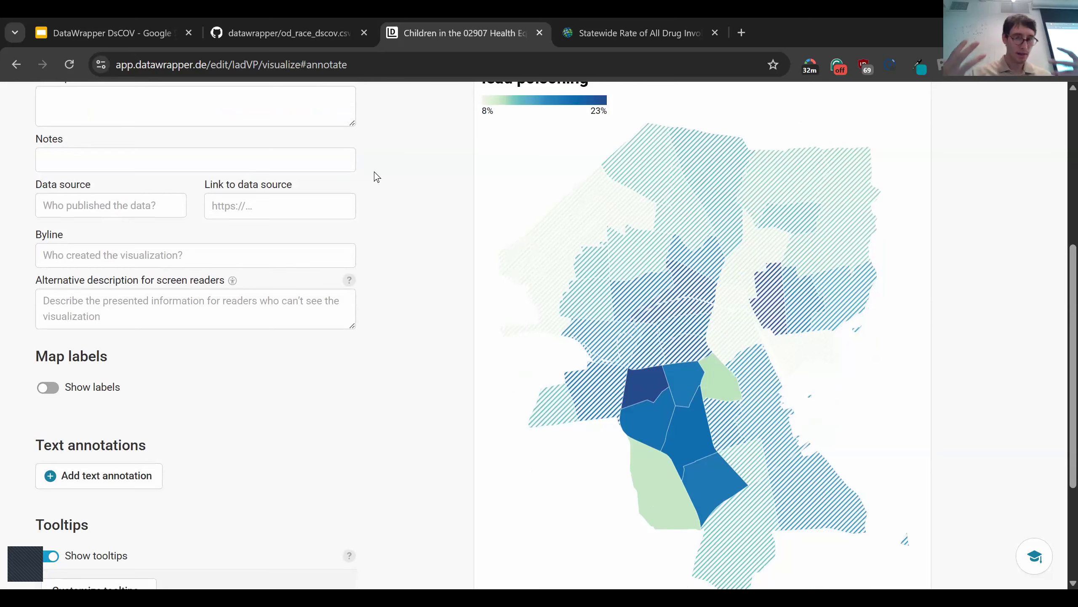
pyautogui.scroll(1, 374, 172)
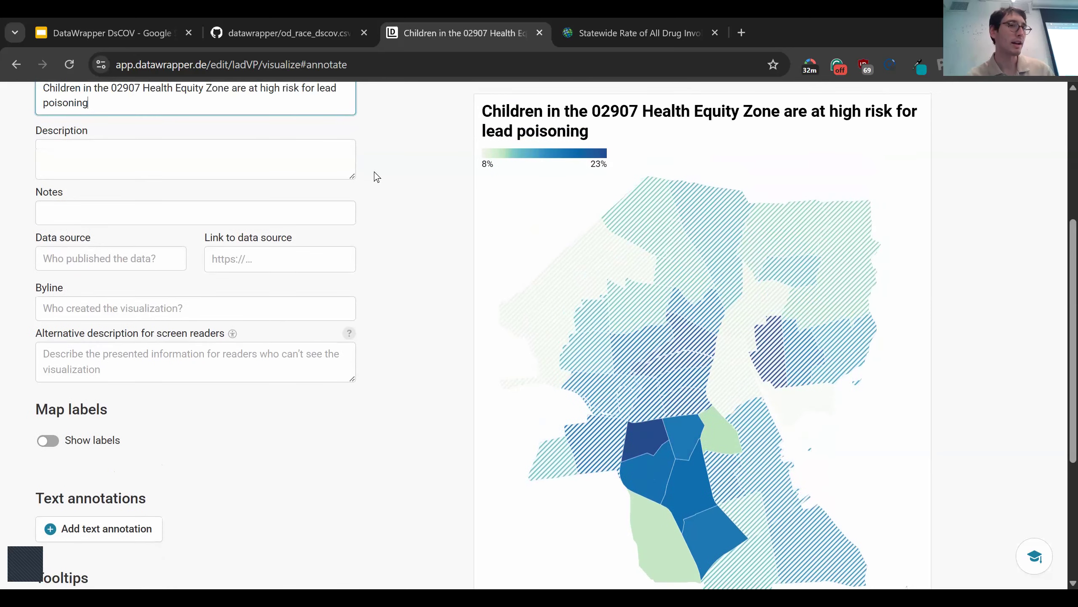
pyautogui.scroll(-4, 368, 131)
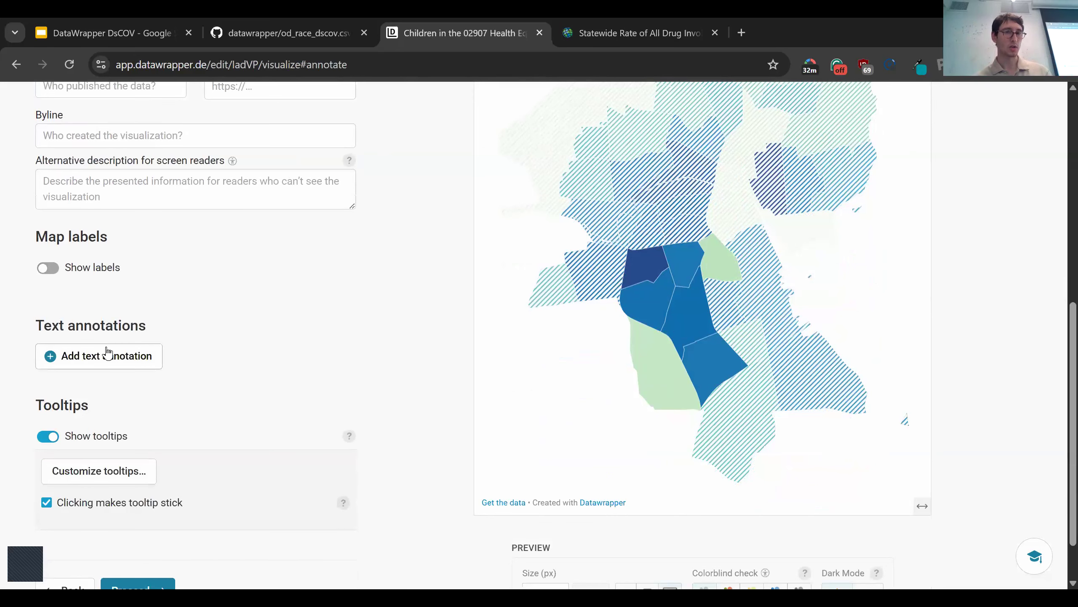
pyautogui.click(107, 354)
pyautogui.moveTo(588, 353); pyautogui.dragTo(498, 461)
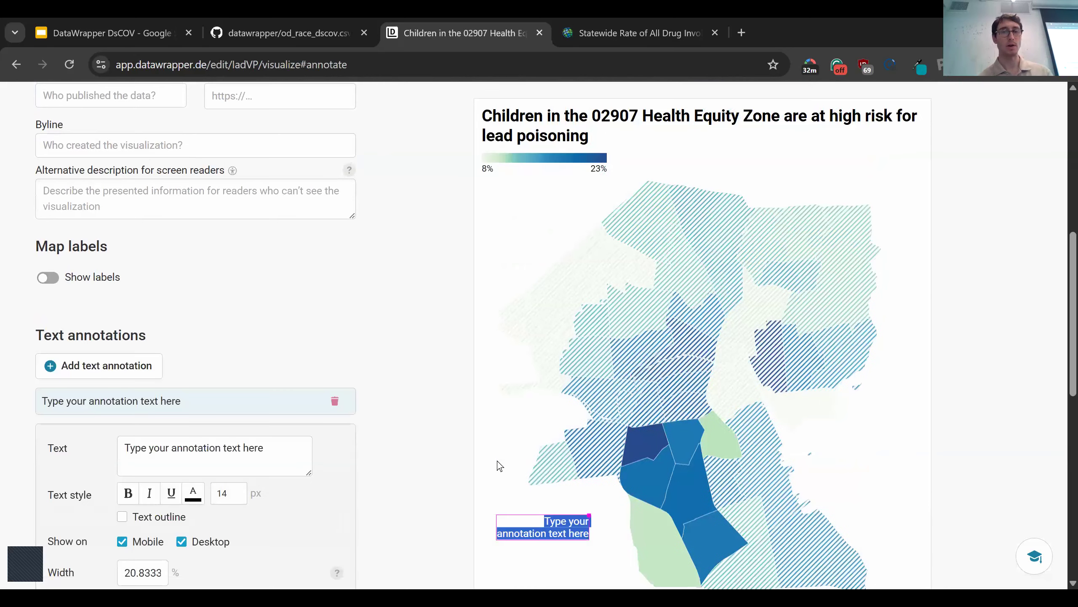
# Set the annotation text to "Children in this neighborhoood had very high levels of lead in their blood"
pyautogui.scroll(-3, 405, 442)
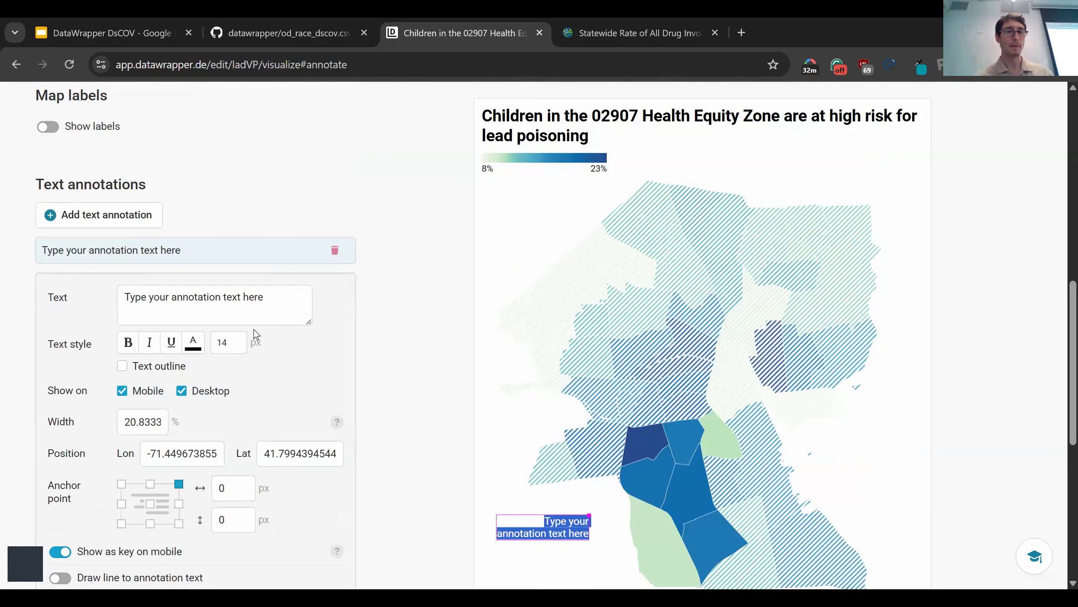
pyautogui.tripleClick(246, 303)
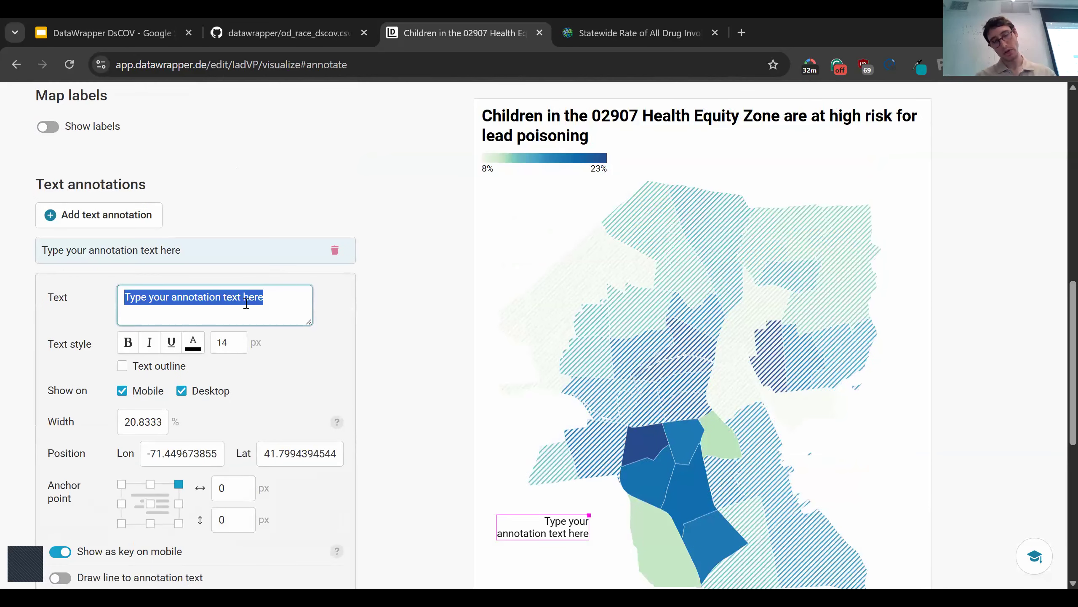
pyautogui.write('Child')
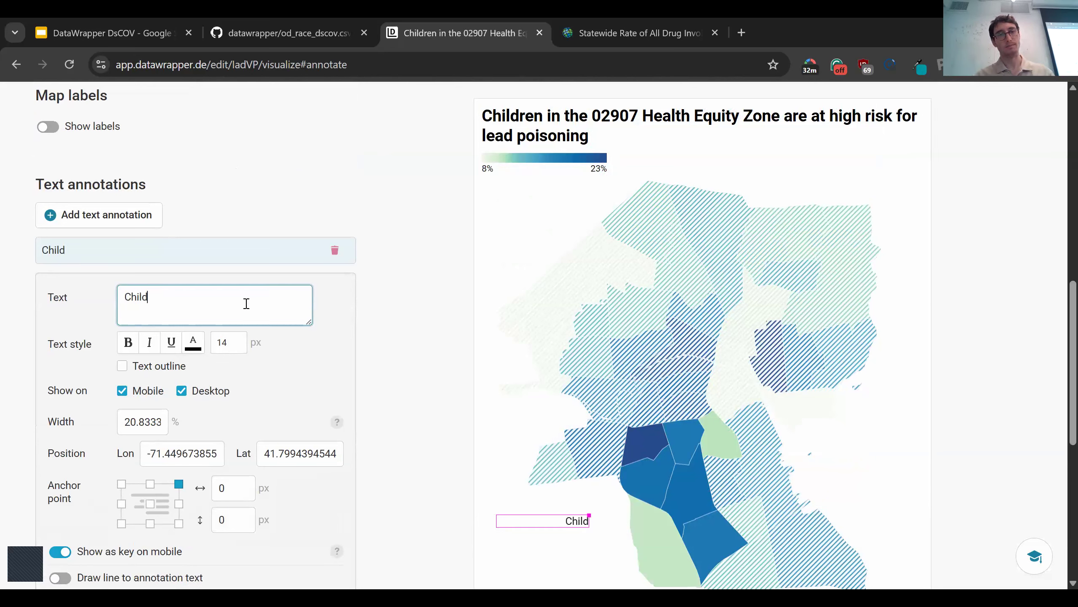
pyautogui.write('ren in this ne')
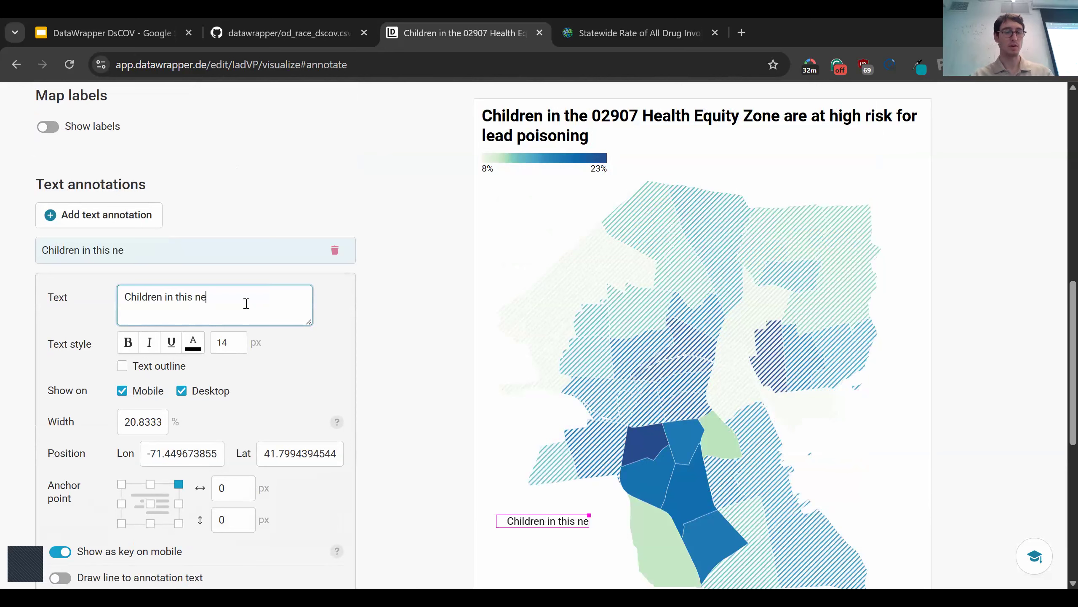
pyautogui.write('ighbor')
pyautogui.write('hoo')
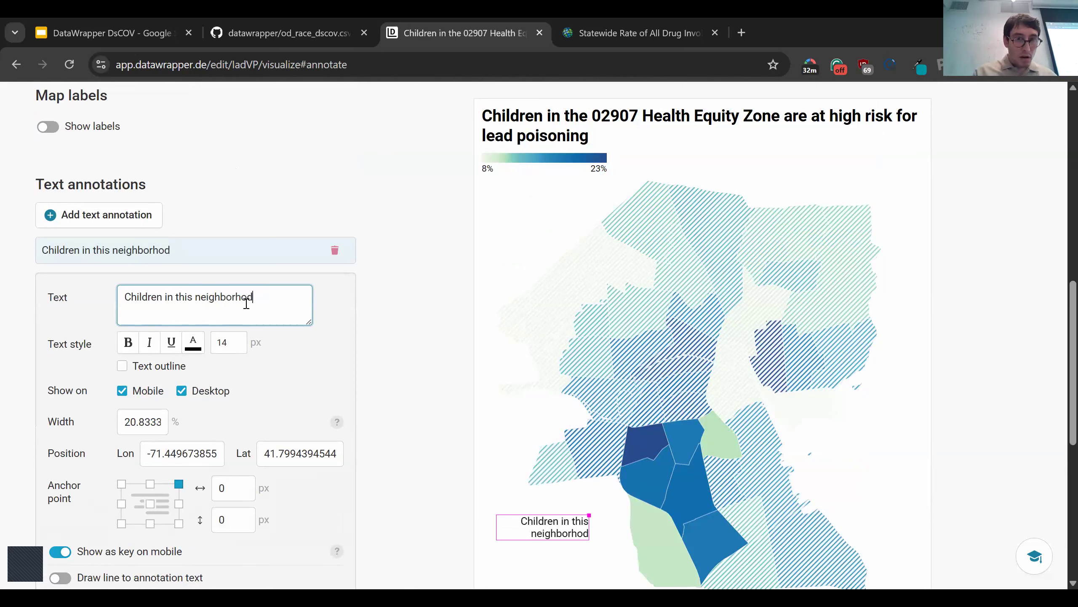
pyautogui.write('od ')
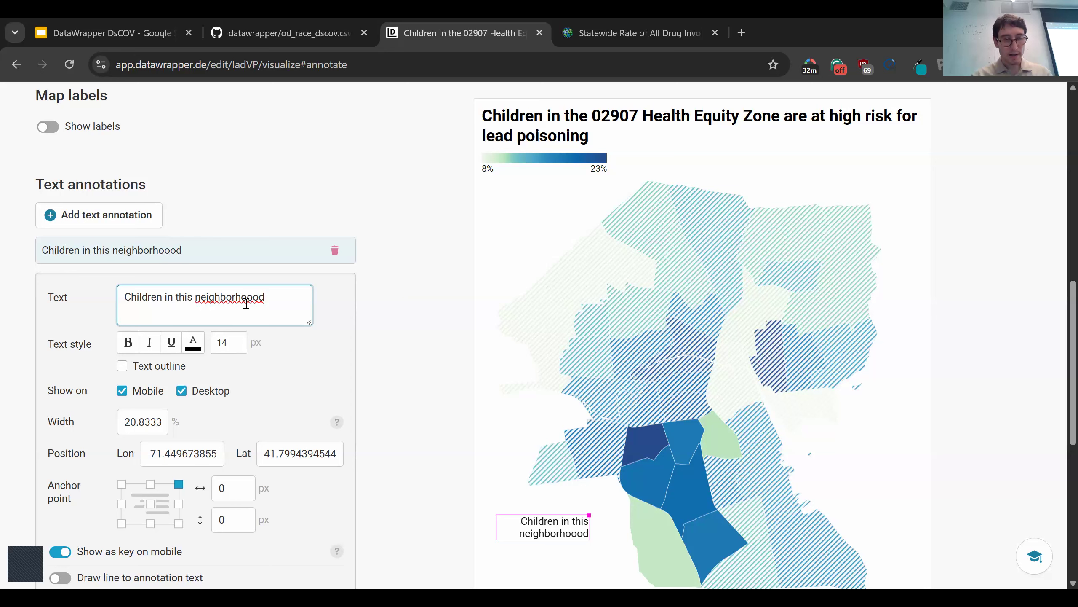
pyautogui.write('had ')
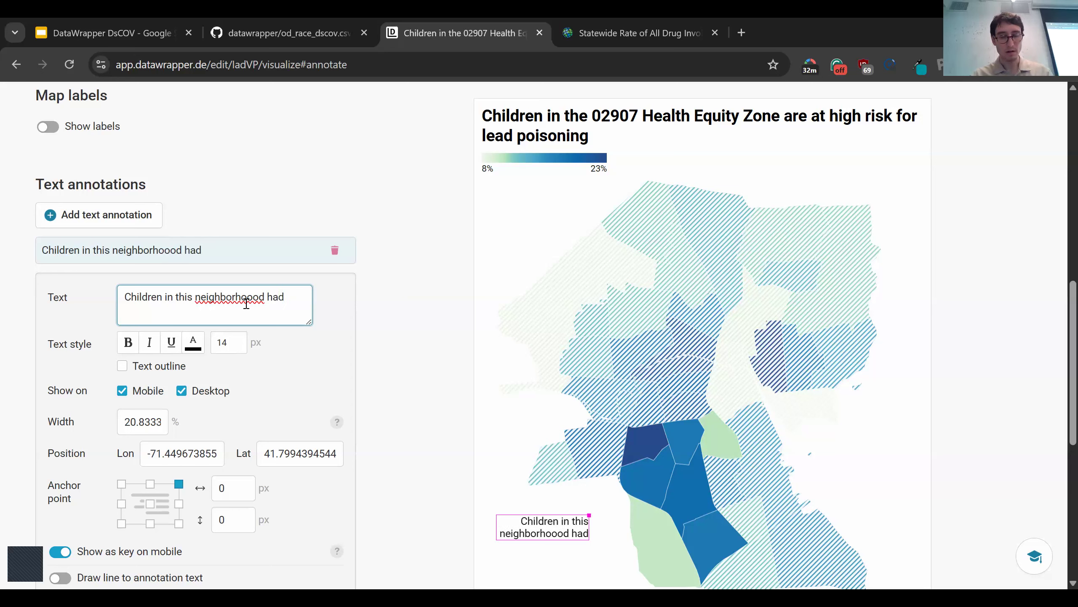
pyautogui.write('very hi')
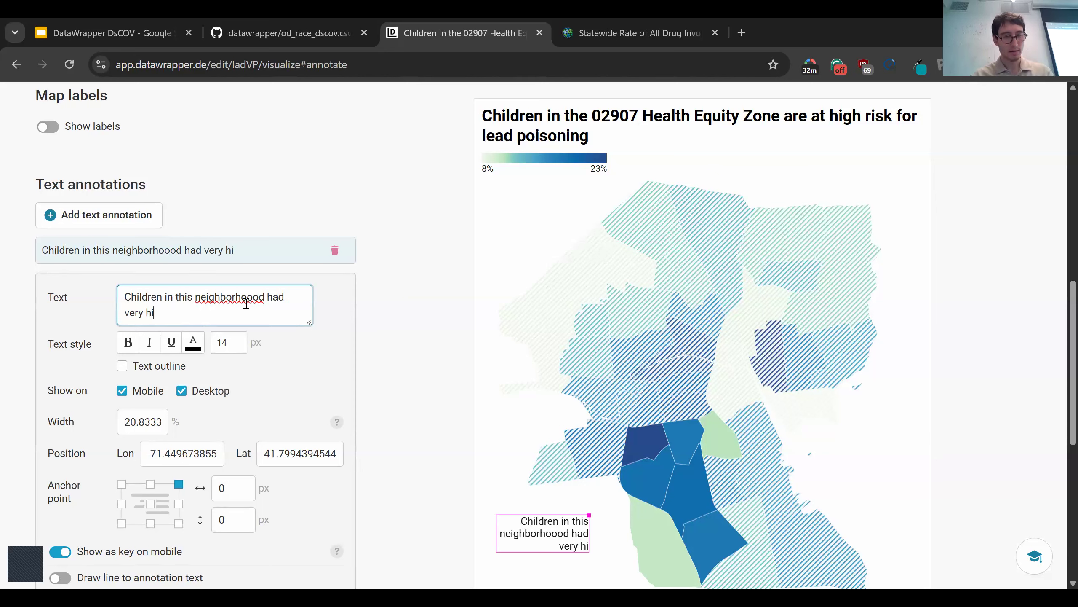
pyautogui.write('gh levels ')
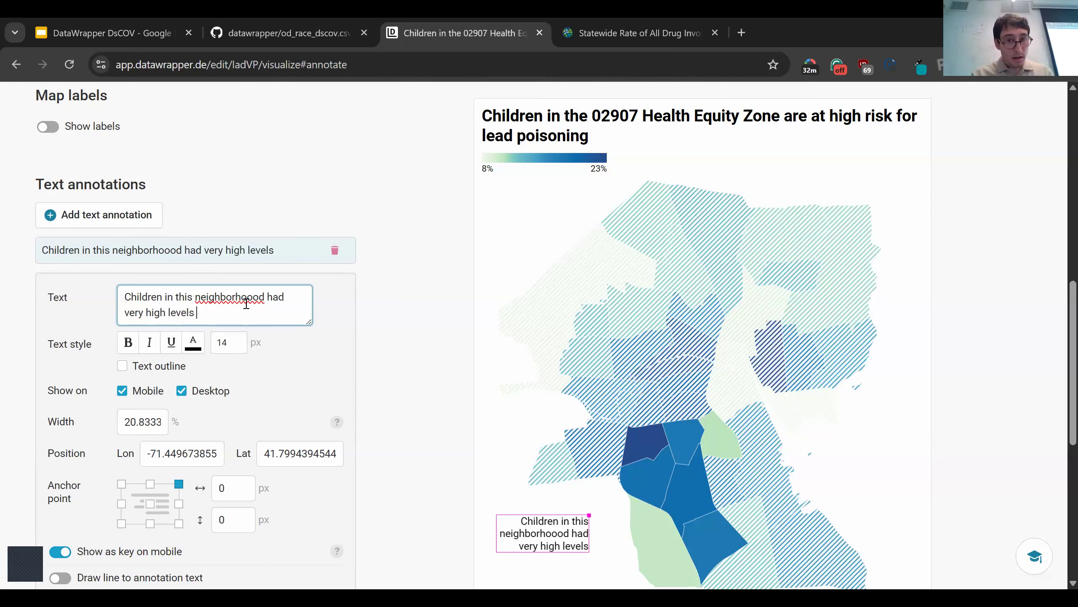
pyautogui.write('of lead in the')
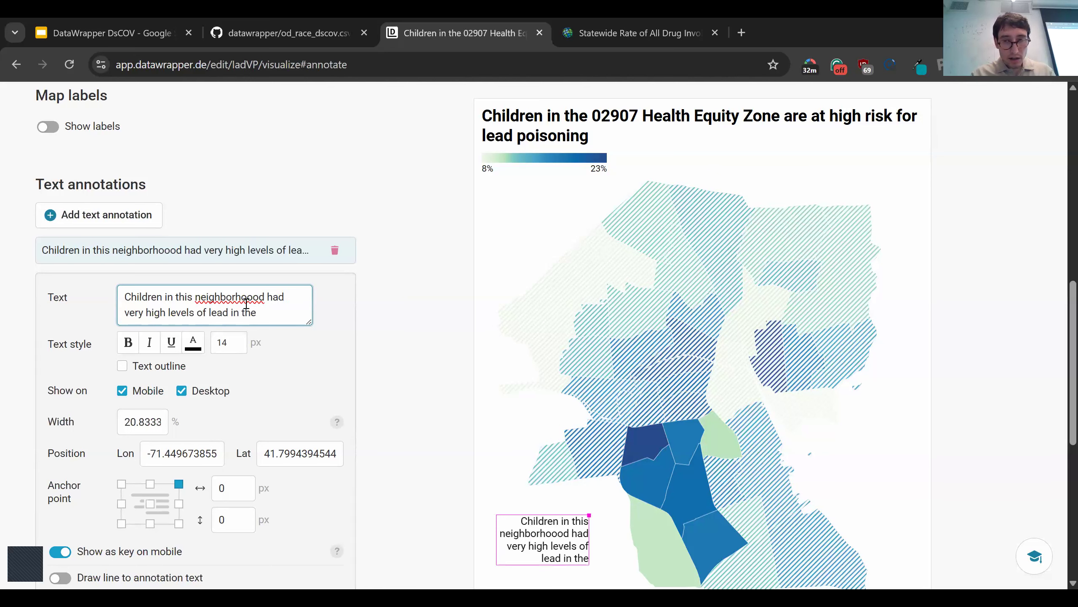
pyautogui.write('ir blood')
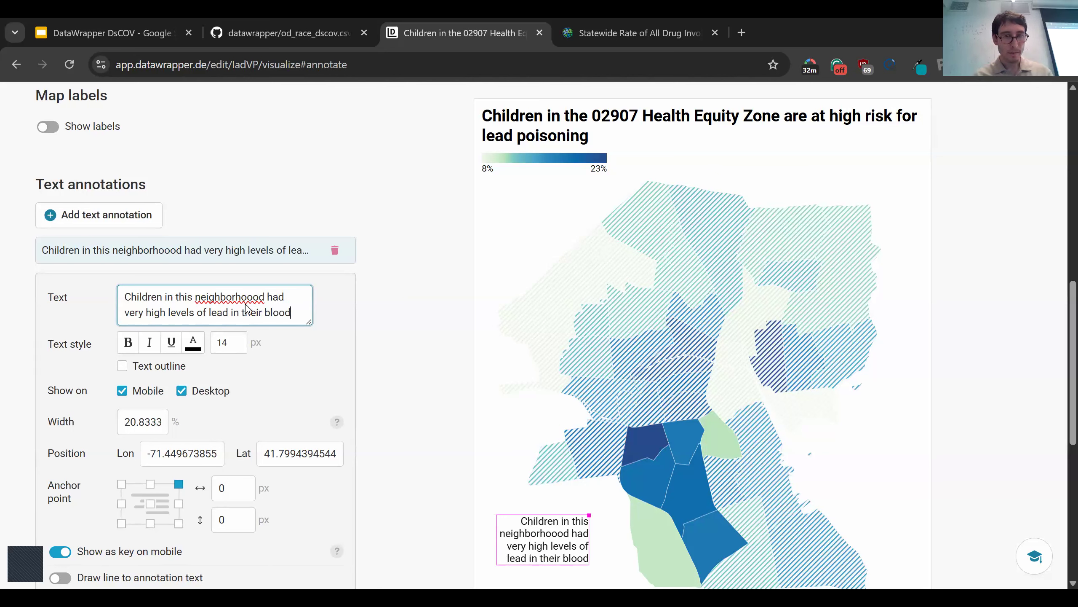
# Make the annotation text bold and set its anchor point to the center
pyautogui.click(127, 342)
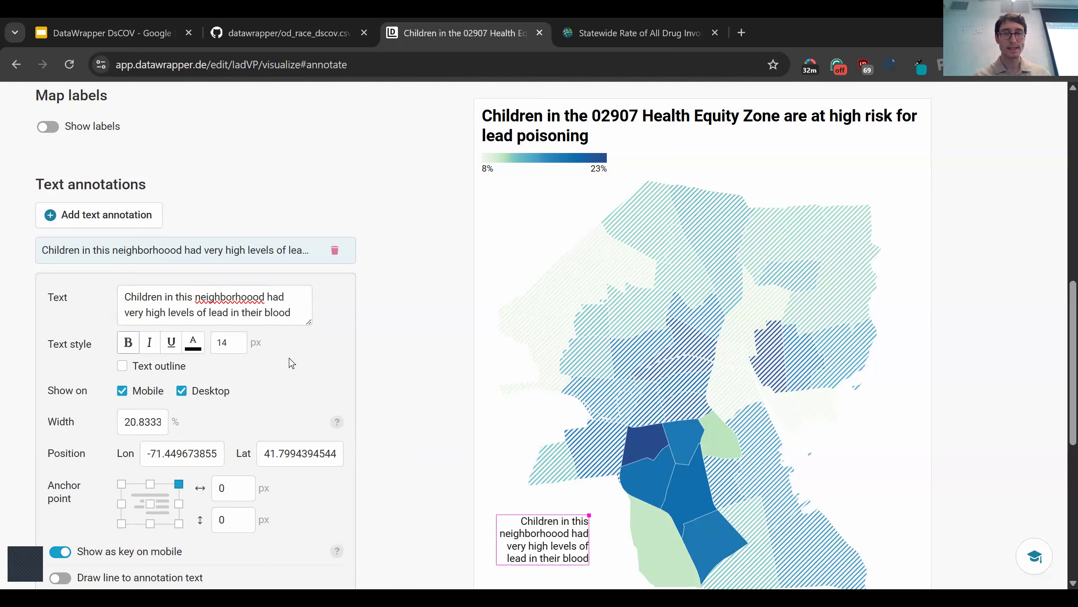
pyautogui.scroll(-3, 290, 360)
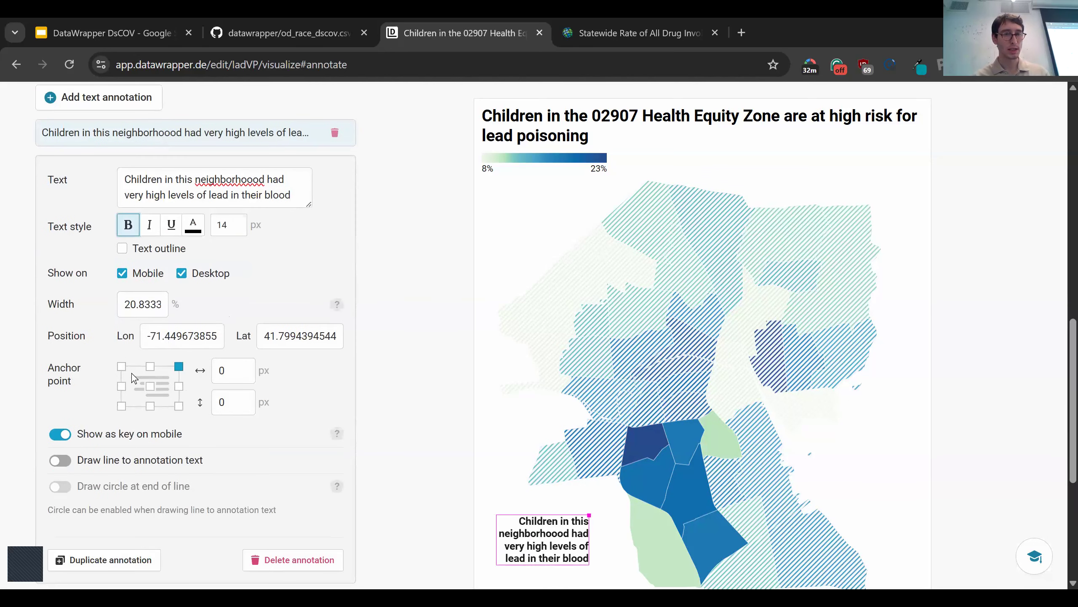
pyautogui.click(149, 387)
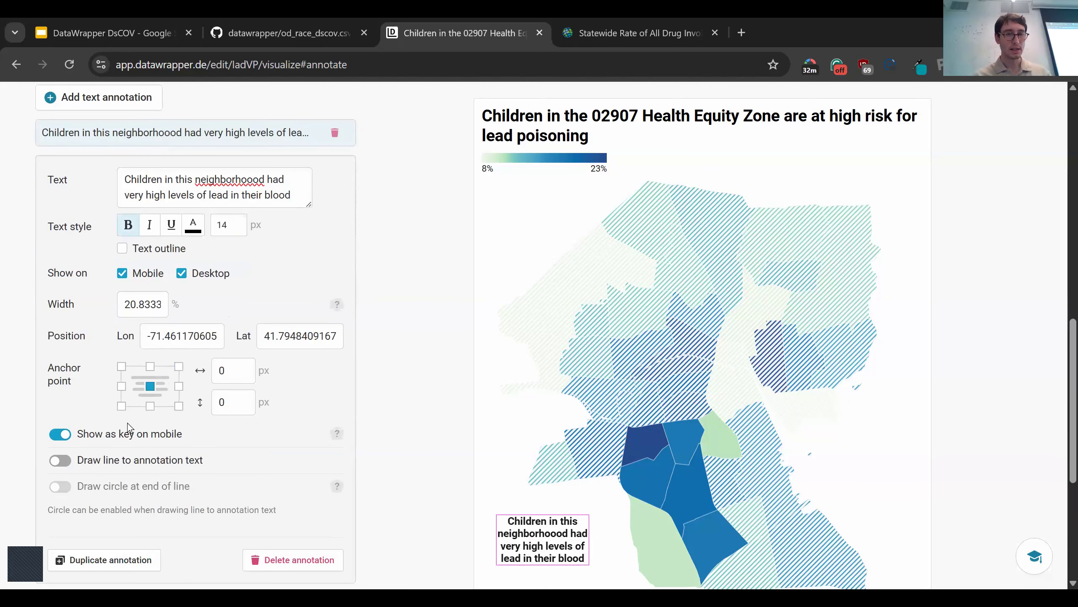
# Draw a line of the thickest width from the annotation to the solid dark blue area, offsetting the text about -97 px horizontally and 119 px vertically
pyautogui.click(70, 462)
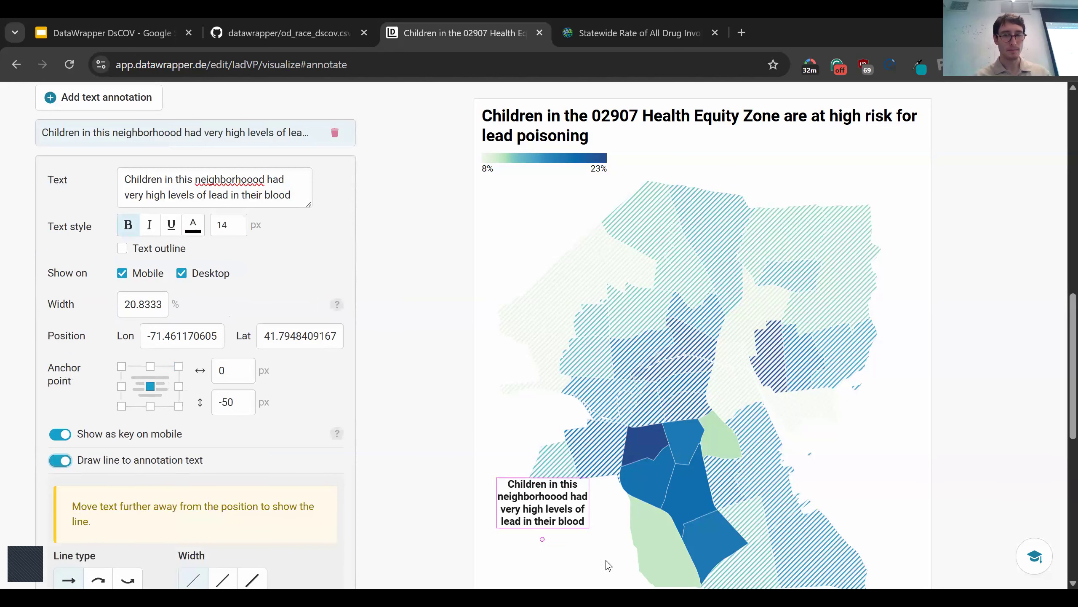
pyautogui.moveTo(523, 517)
pyautogui.mouseDown()
pyautogui.moveTo(614, 417)
pyautogui.moveTo(661, 427)
pyautogui.moveTo(618, 414)
pyautogui.moveTo(553, 557)
pyautogui.moveTo(541, 520)
pyautogui.moveTo(527, 518)
pyautogui.moveTo(582, 508)
pyautogui.moveTo(580, 520)
pyautogui.moveTo(578, 495)
pyautogui.mouseUp()
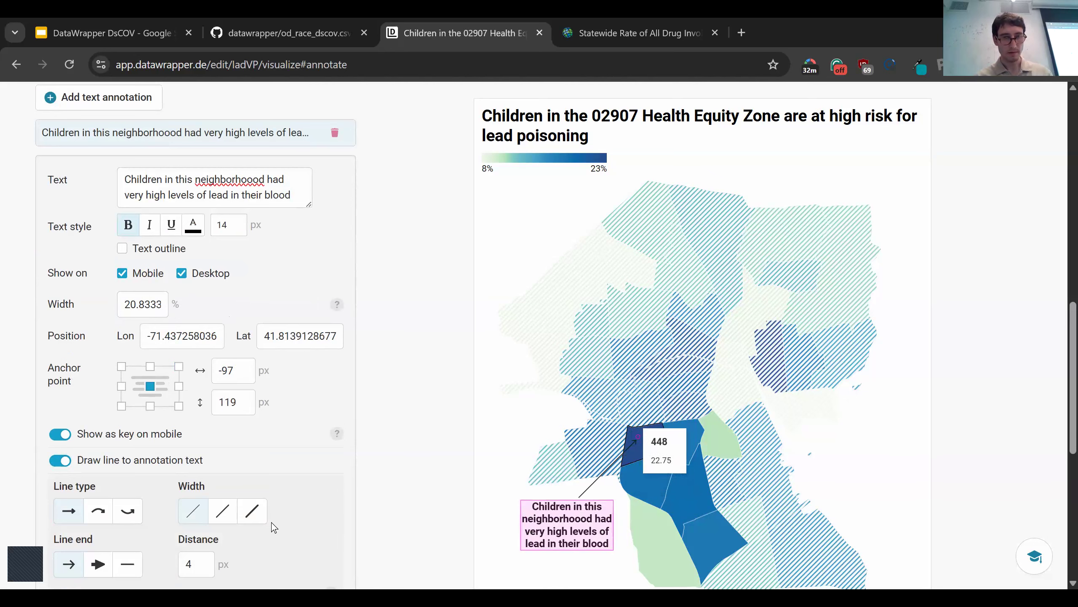
pyautogui.click(258, 518)
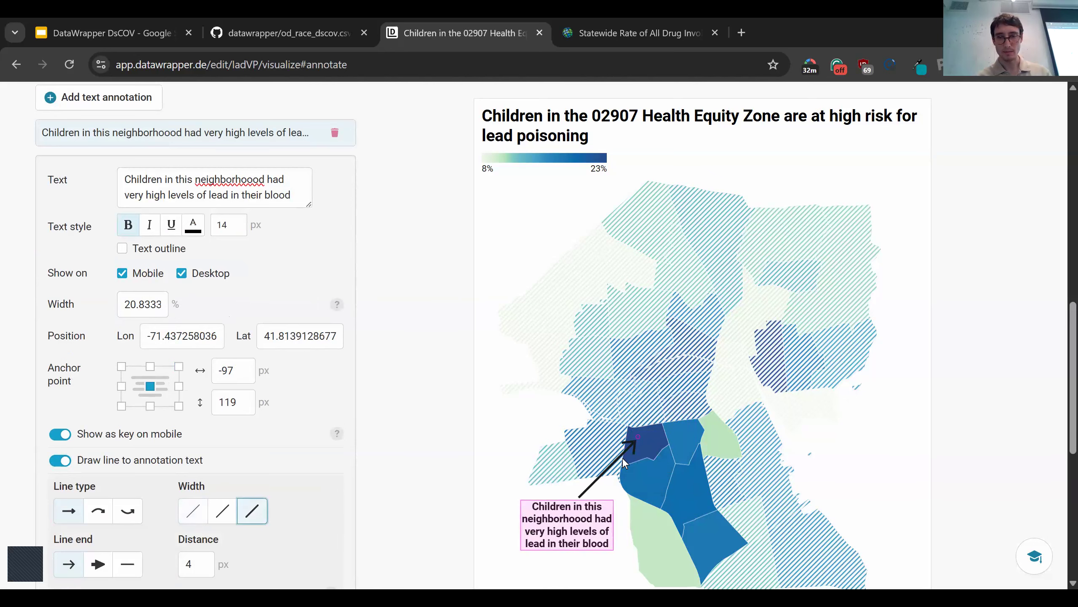
pyautogui.moveTo(637, 439)
pyautogui.moveTo(637, 439); pyautogui.dragTo(639, 444)
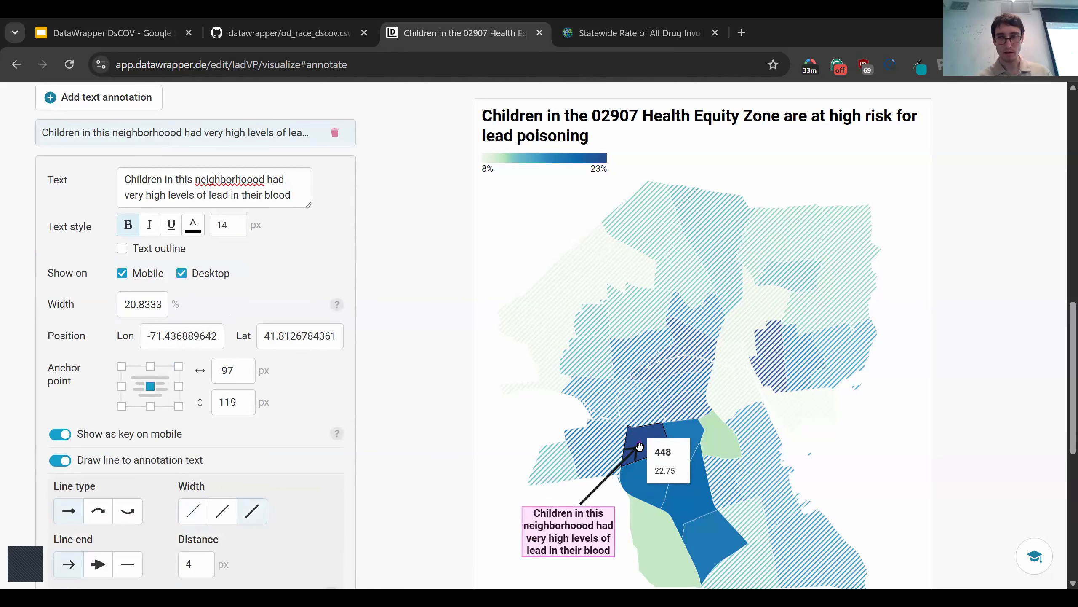
pyautogui.click(914, 447)
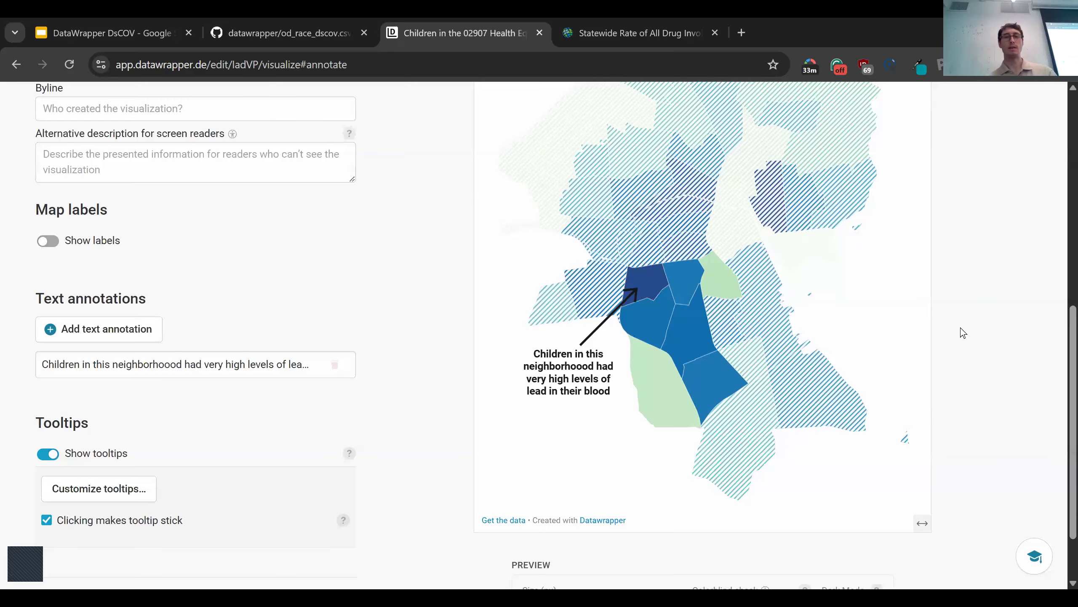
# Change the annotation's straight arrow to the upward-curving line type
pyautogui.scroll(1, 960, 327)
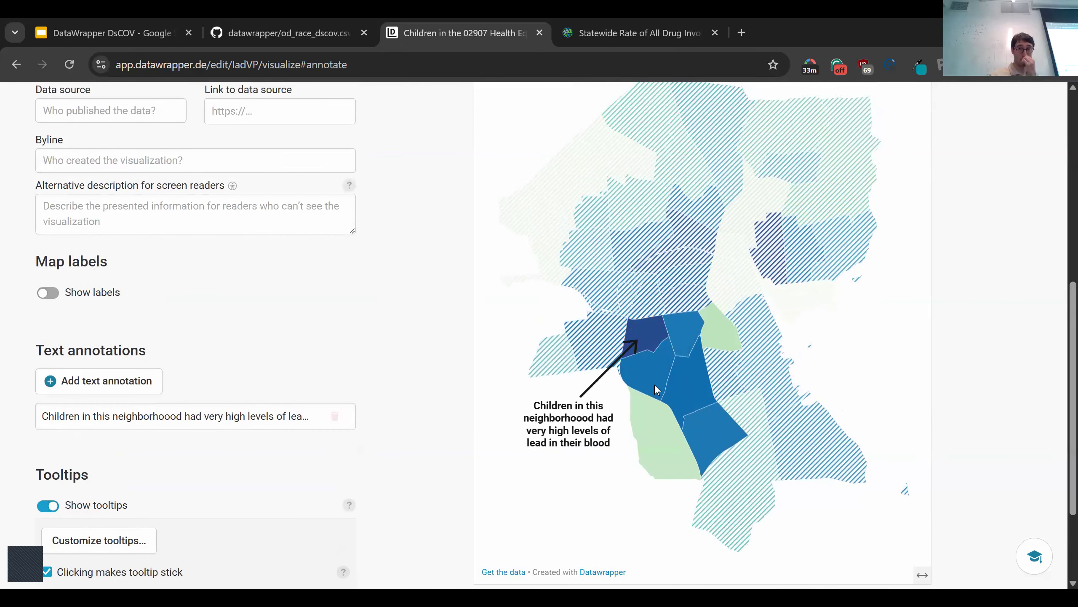
pyautogui.click(578, 409)
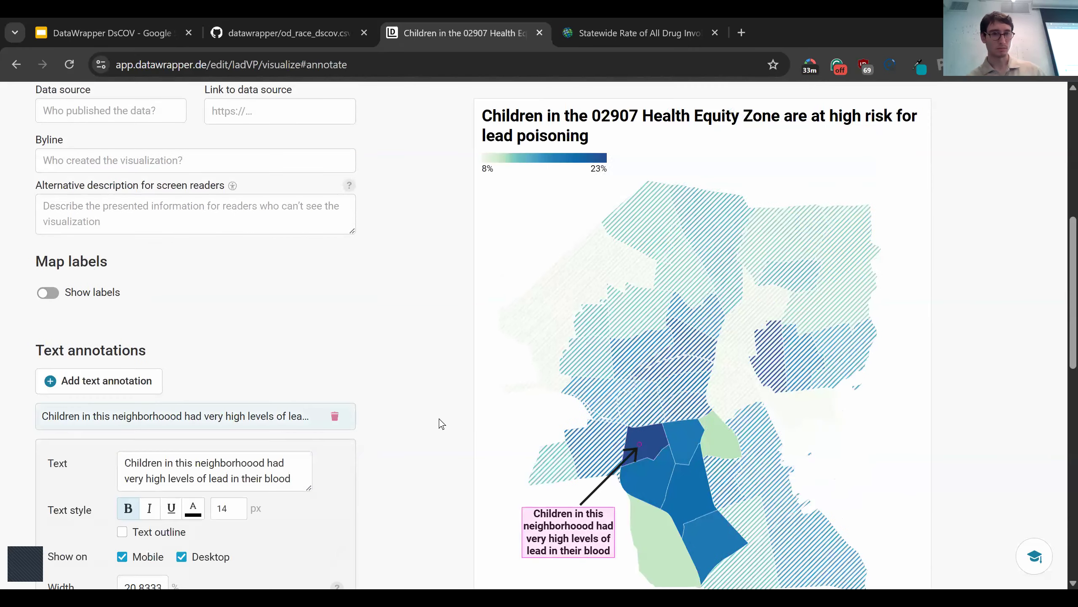
pyautogui.scroll(-5, 264, 472)
pyautogui.scroll(-3, 264, 472)
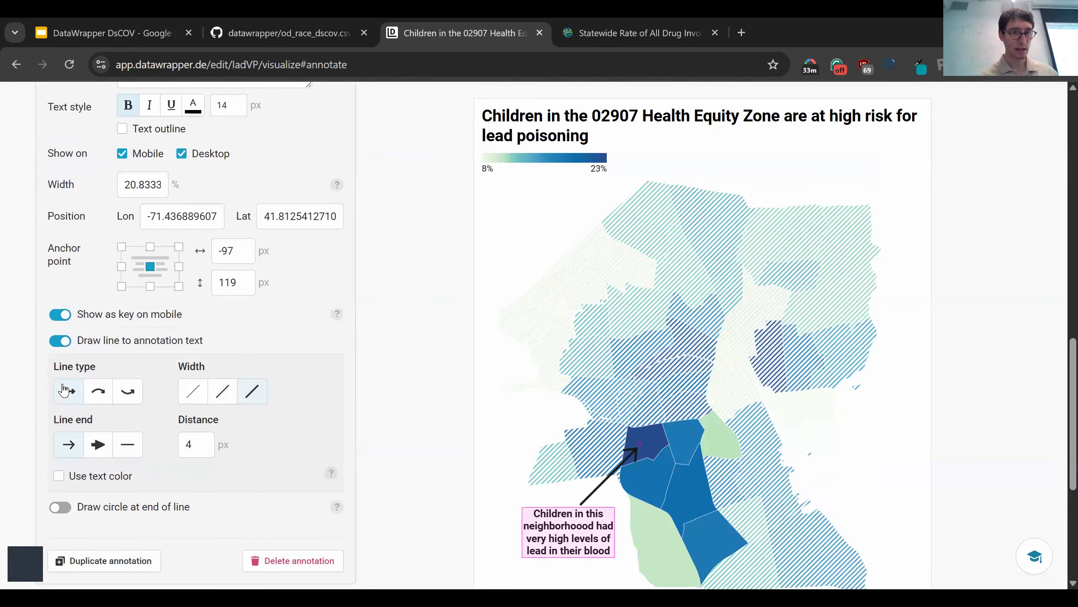
pyautogui.click(107, 397)
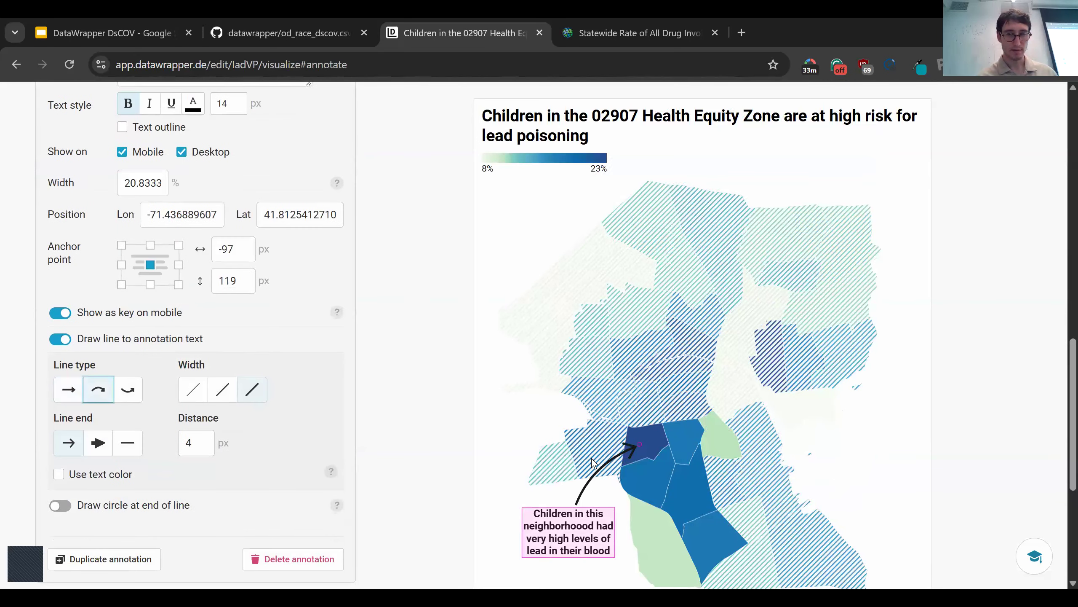
pyautogui.scroll(-3, 458, 443)
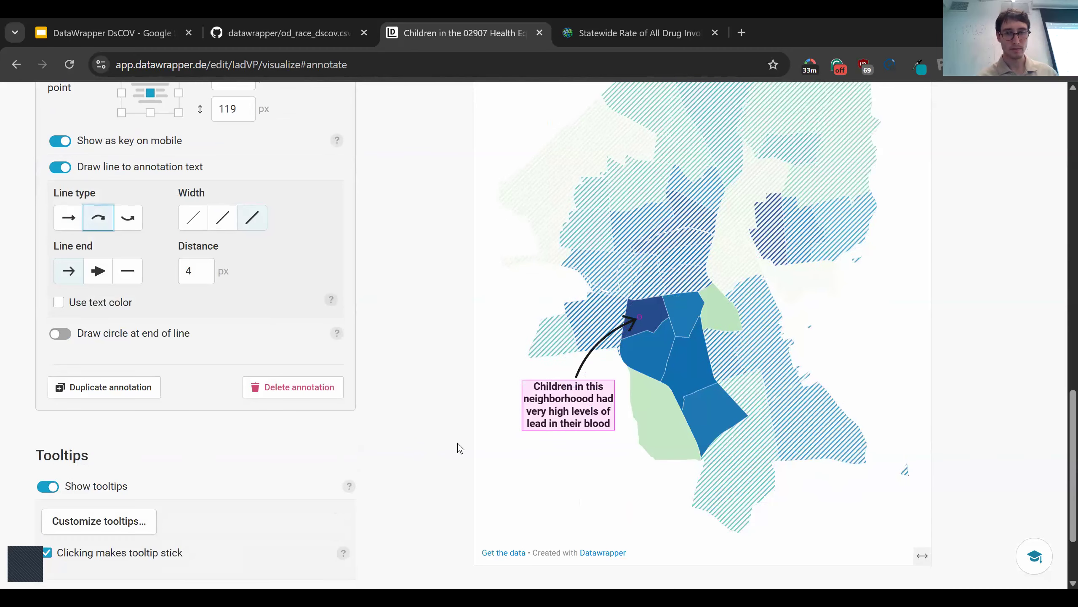
pyautogui.click(568, 469)
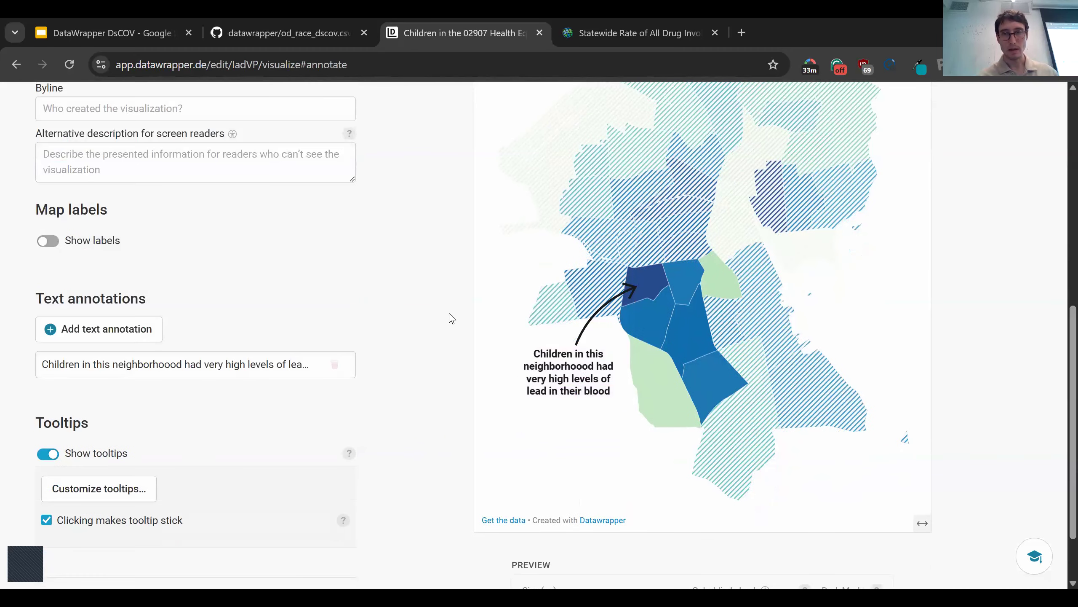
pyautogui.scroll(2, 449, 314)
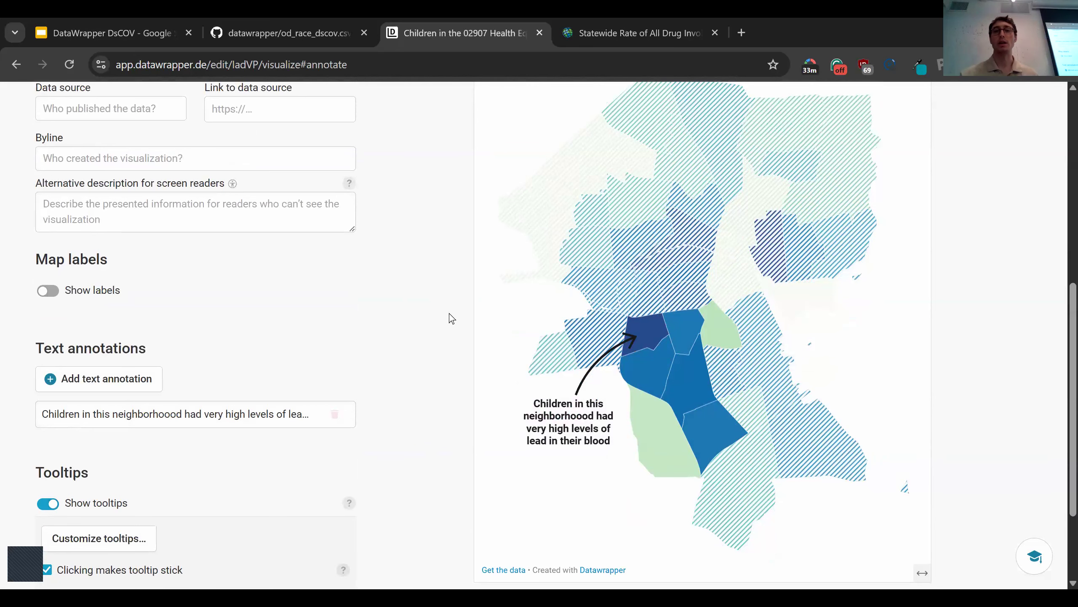
pyautogui.scroll(1, 449, 319)
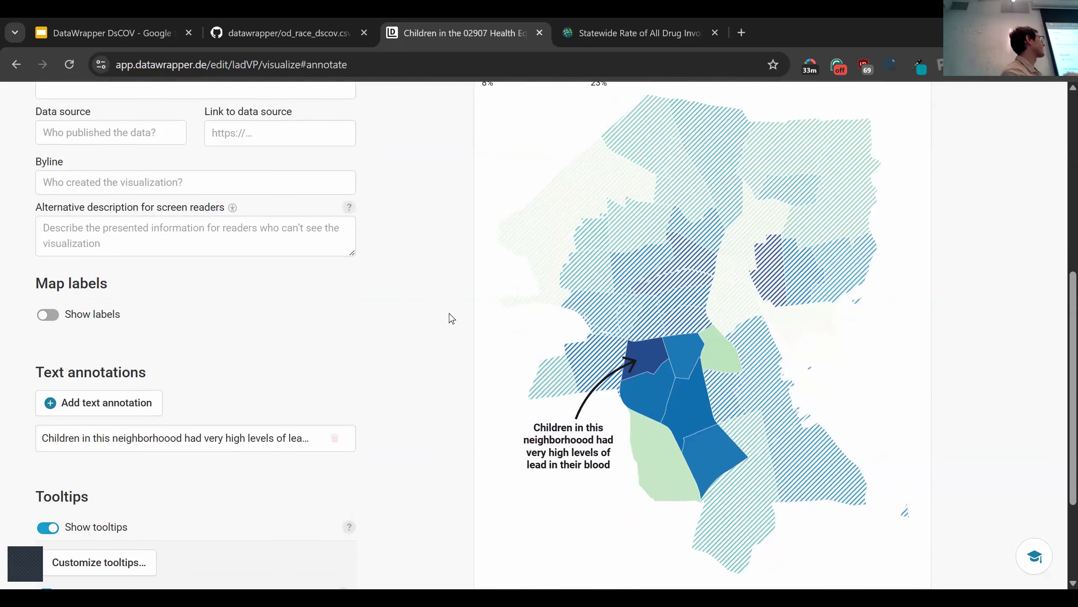